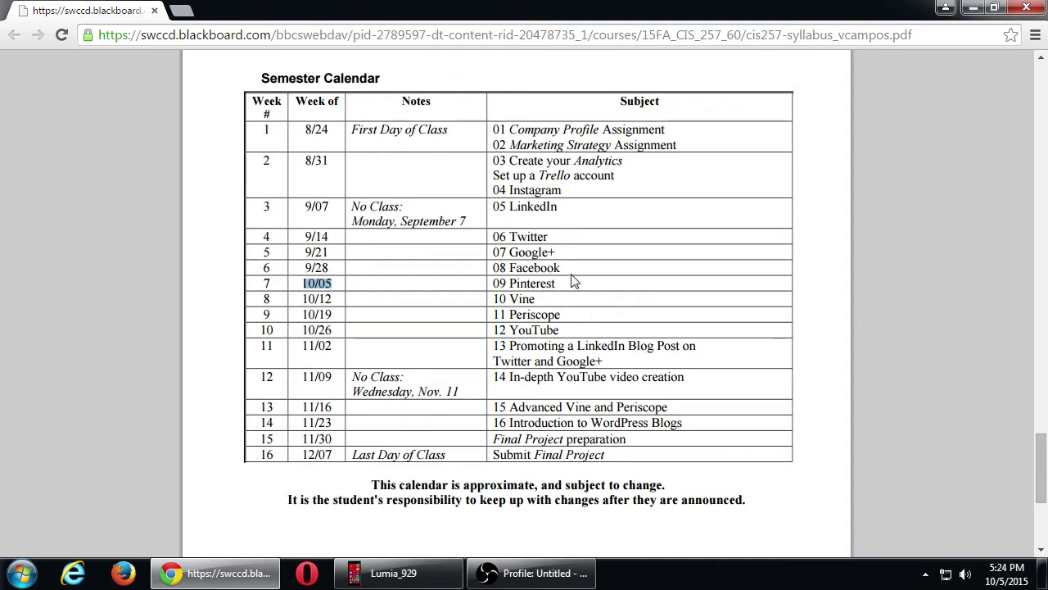
- Highlight '09 Pinterest' for week 7 (10/05) in the syllabus's Semester Calendar
drag(563, 268, 493, 268)
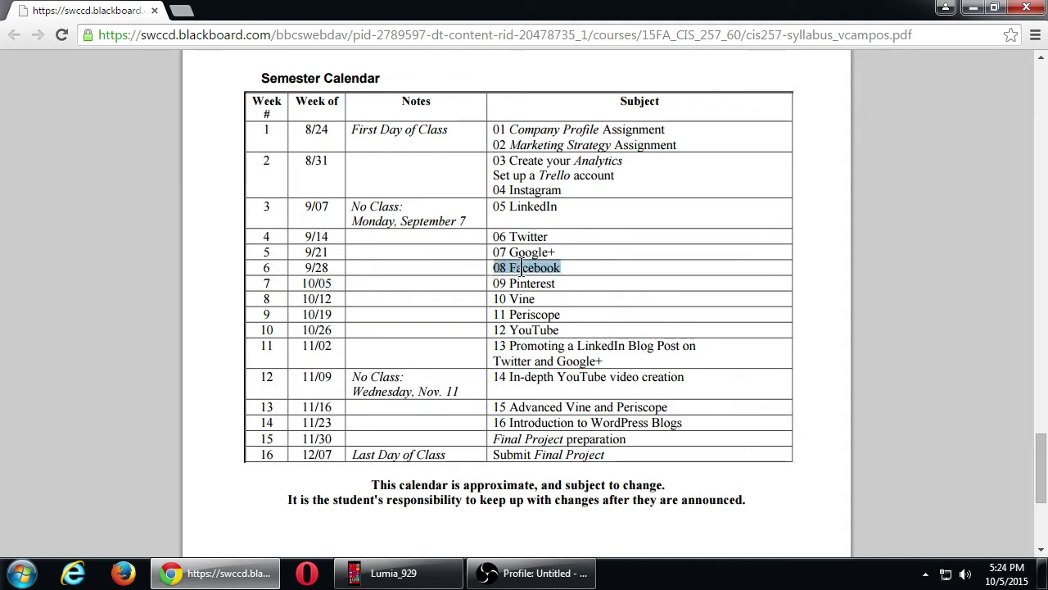
click(565, 271)
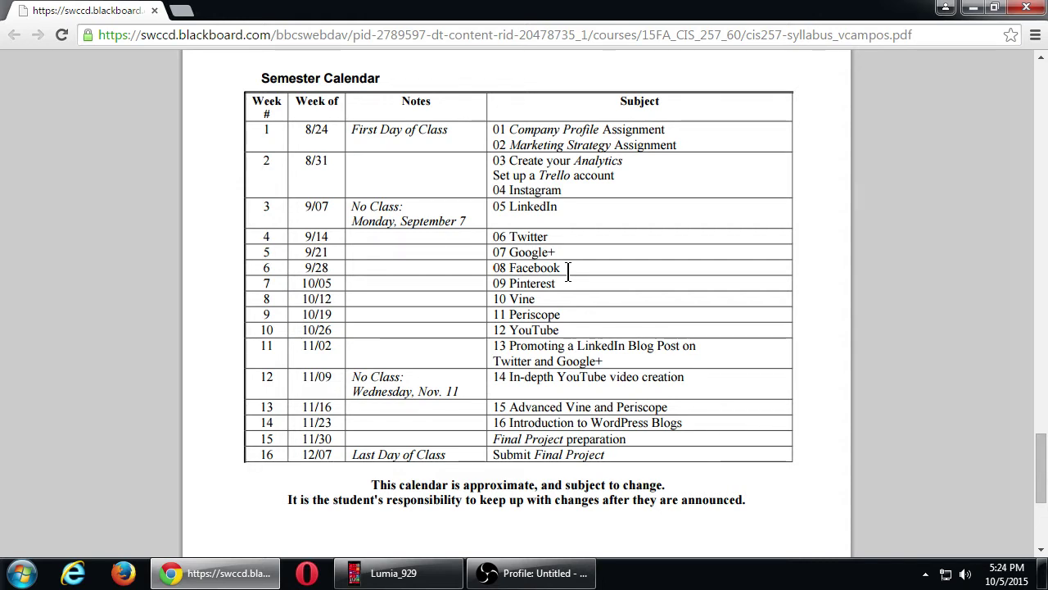
drag(567, 283, 495, 284)
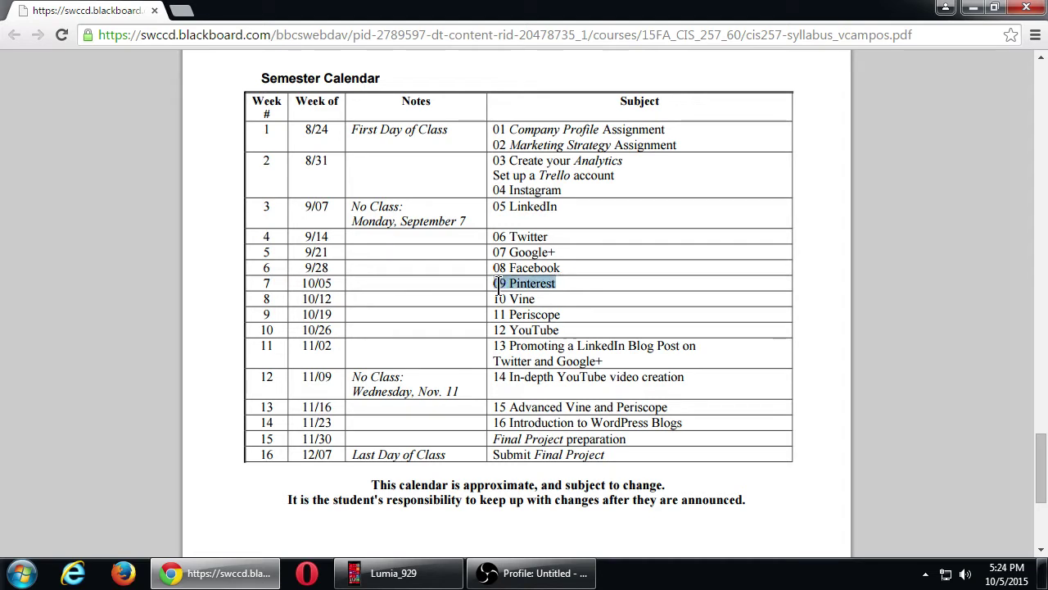
- Clear the highlight and minimize the CIS 257 syllabus Chrome window to show the desktop
click(565, 298)
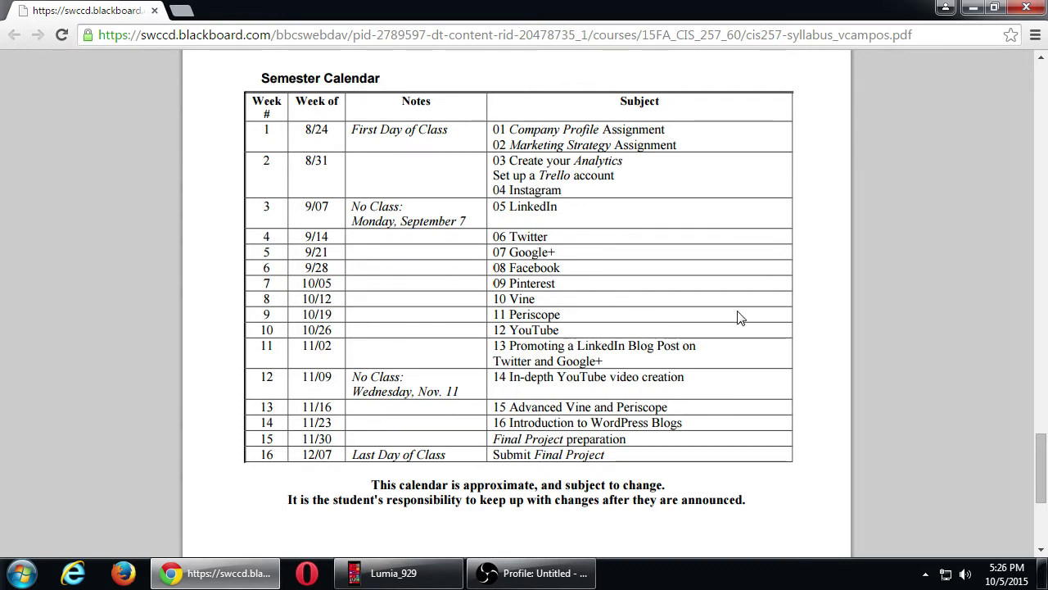
click(974, 8)
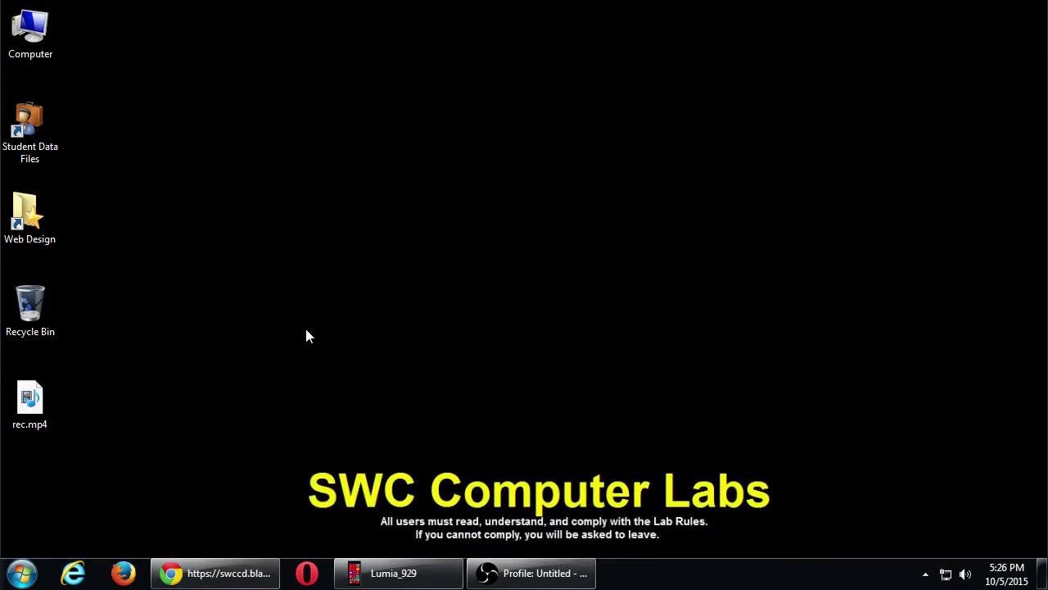
- Open a new maximized Chrome window at pinterest.com and turn on screen magnification
right_click(233, 573)
click(224, 495)
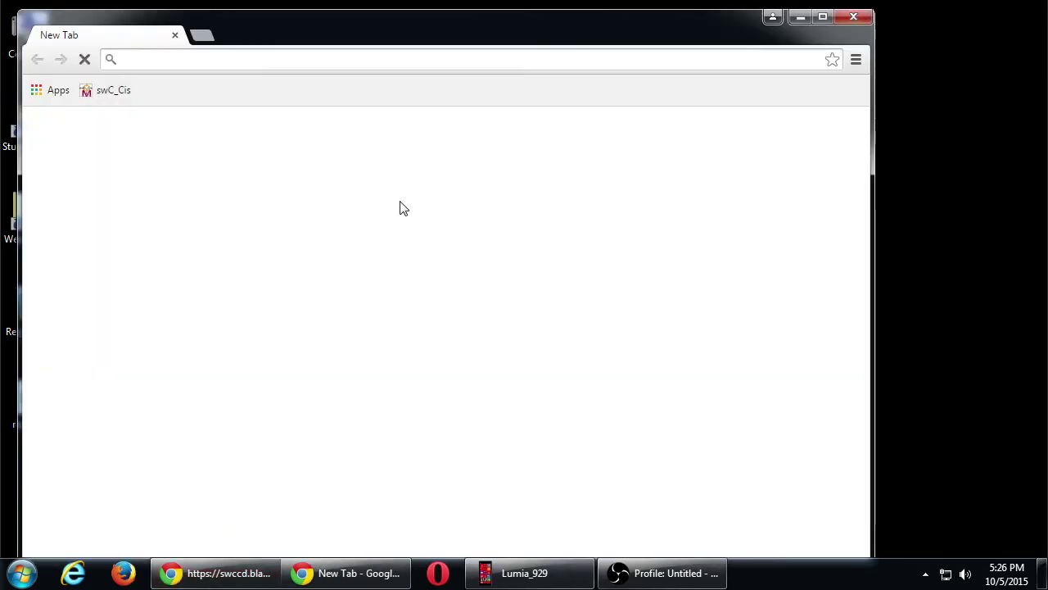
click(822, 18)
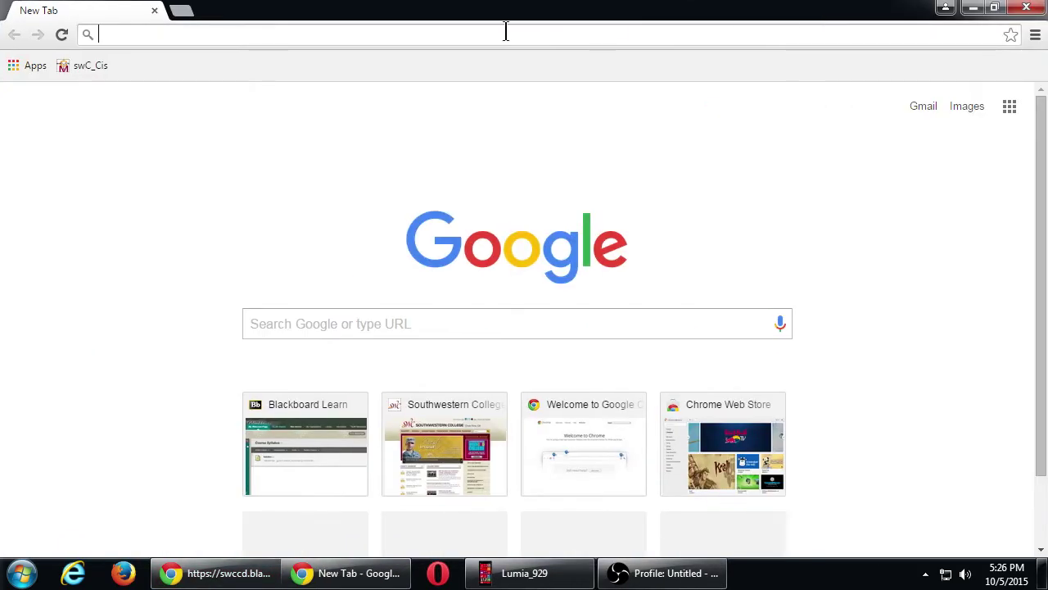
text(pin)
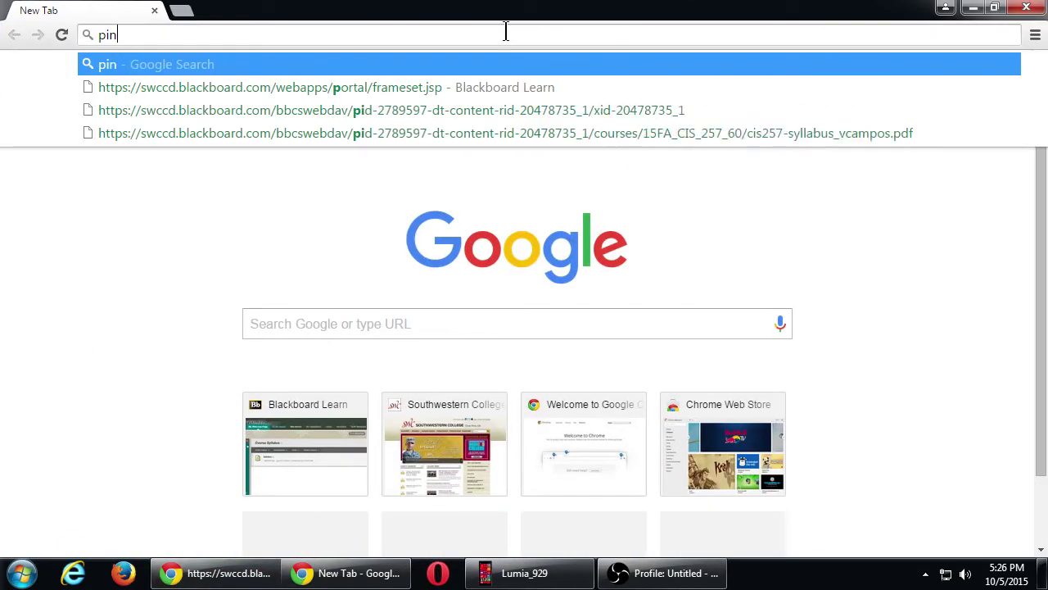
text(terest.com)
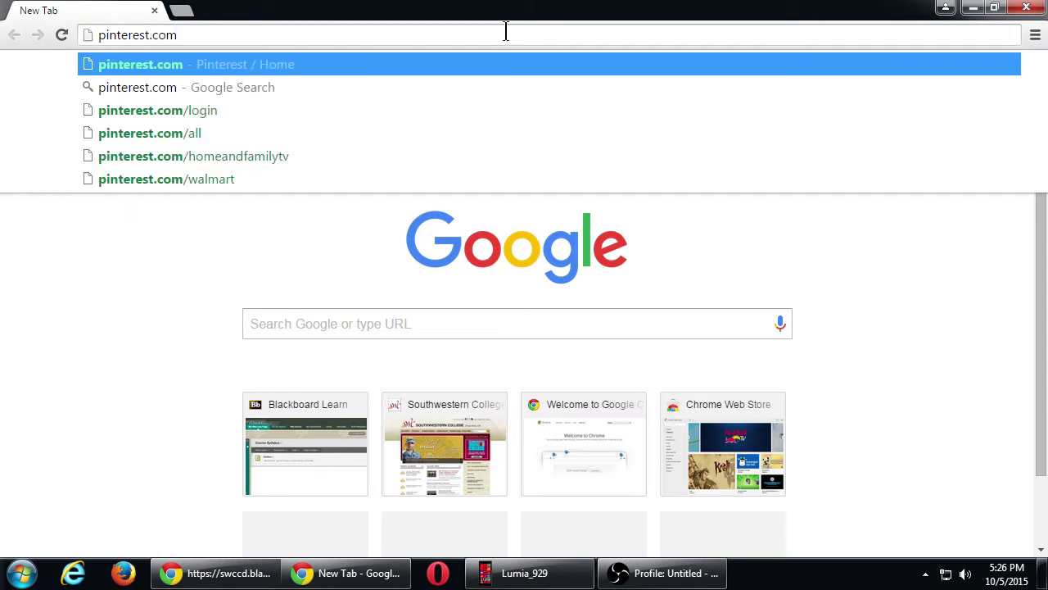
key(Return)
key(super+plus)
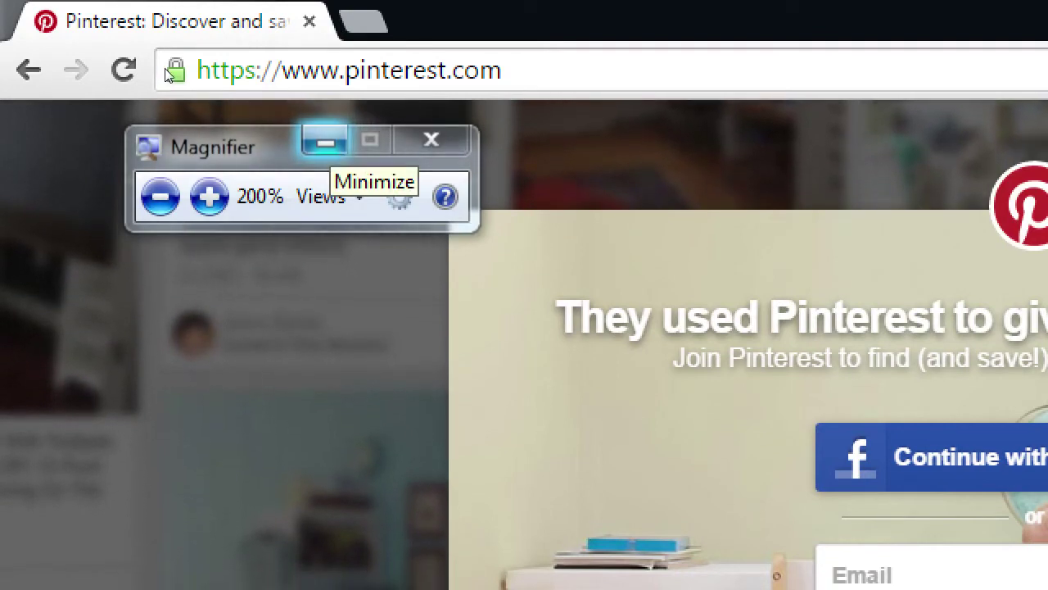
- Hide the Magnifier, restore the screen to normal size, and reload the Pinterest home page
click(325, 143)
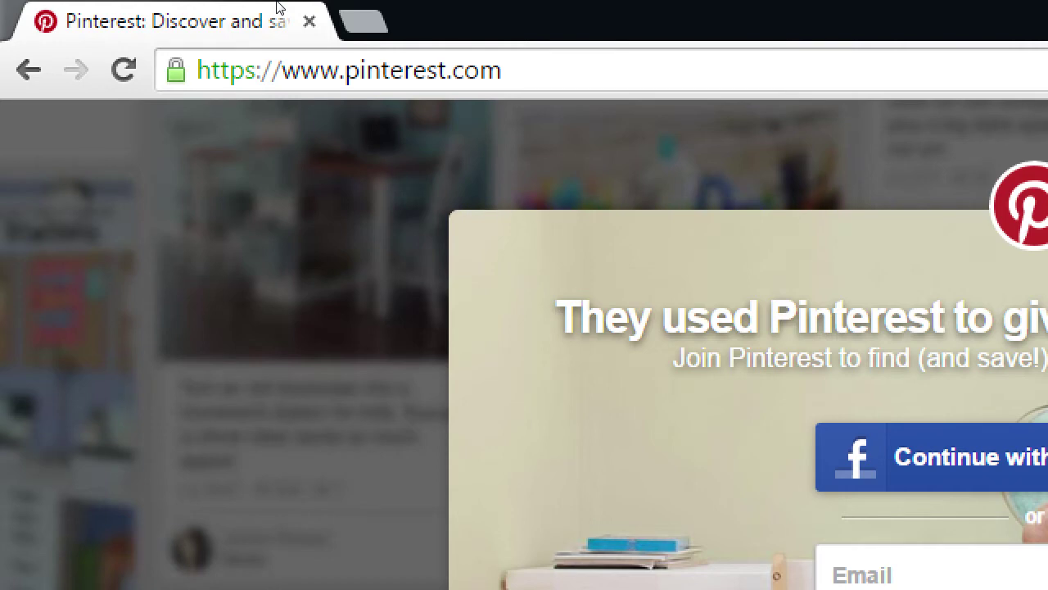
key(super+minus)
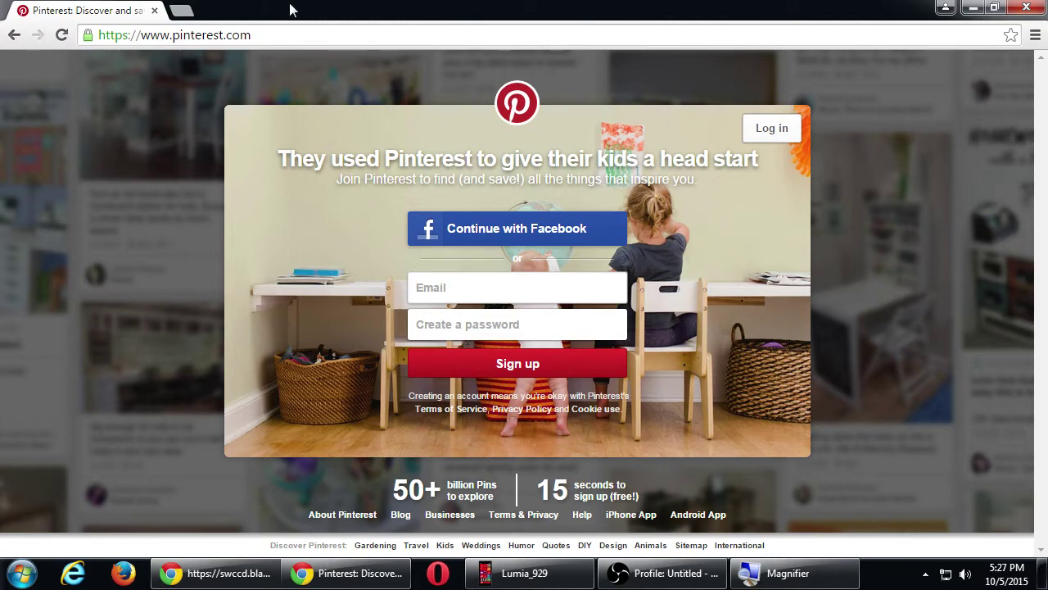
click(62, 34)
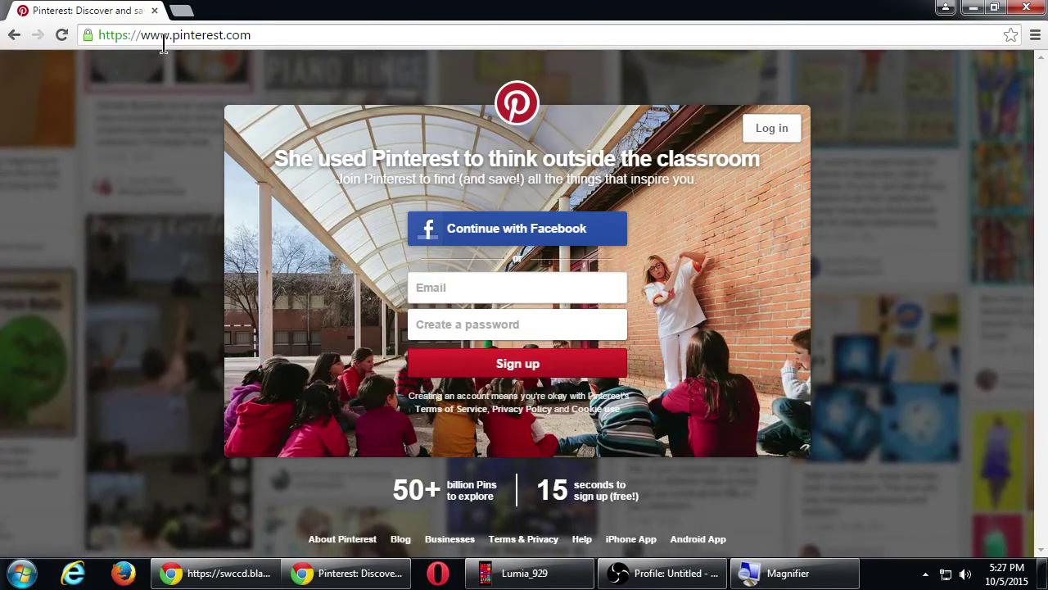
click(62, 34)
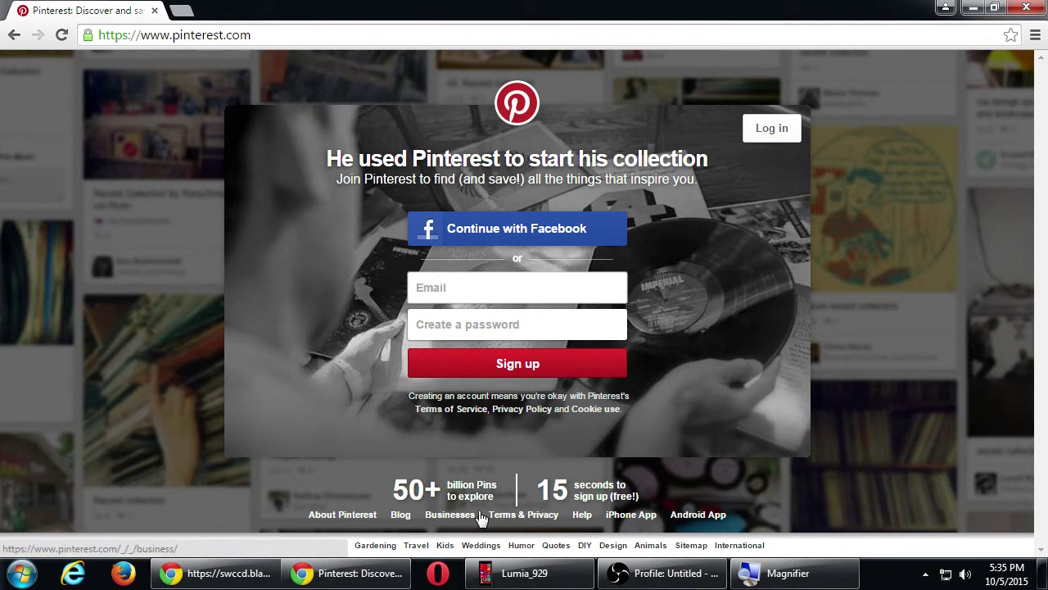
- Open business.pinterest.com from the footer Businesses link and scroll through its success stories and blog
click(459, 518)
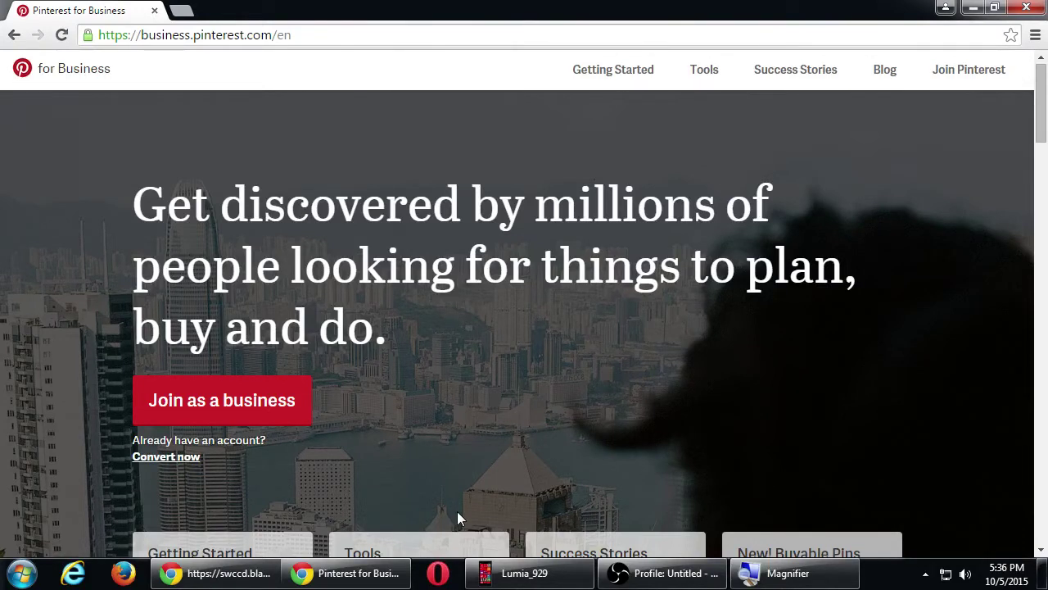
scroll(477, 217, down, 3)
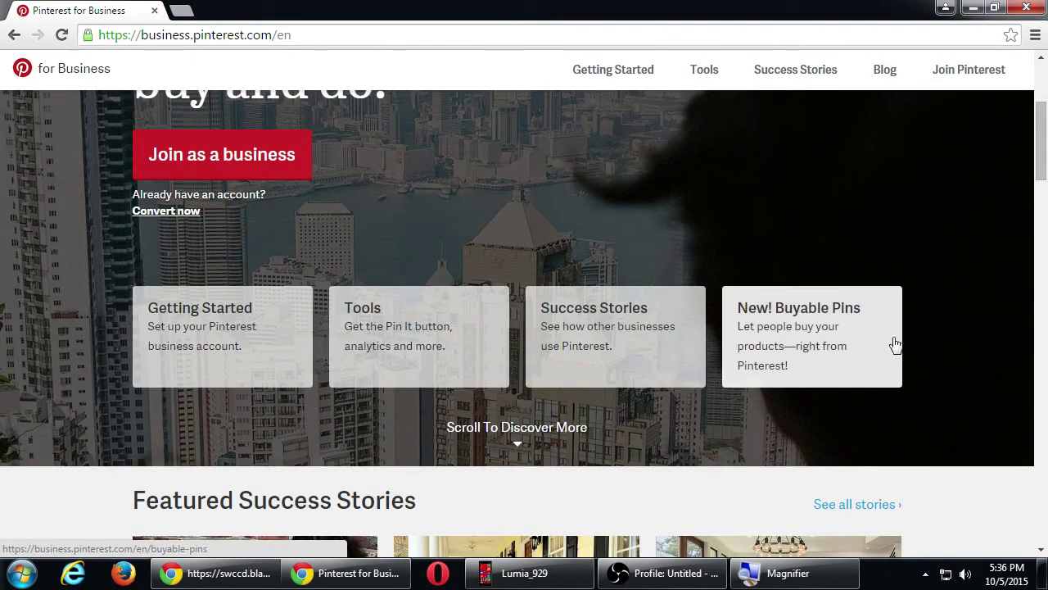
scroll(35, 341, down, 3)
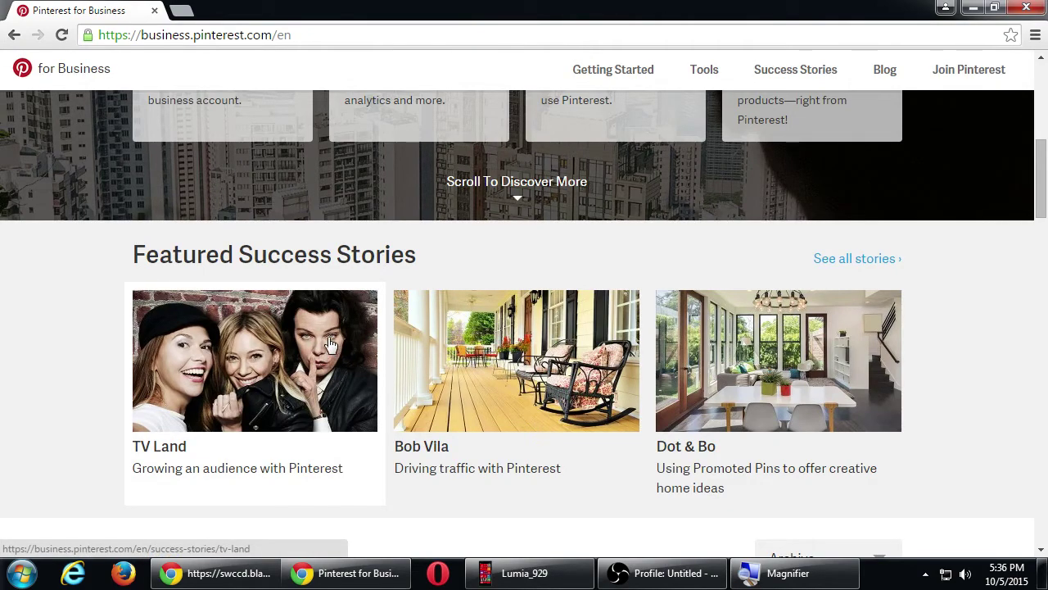
scroll(123, 381, down, 5)
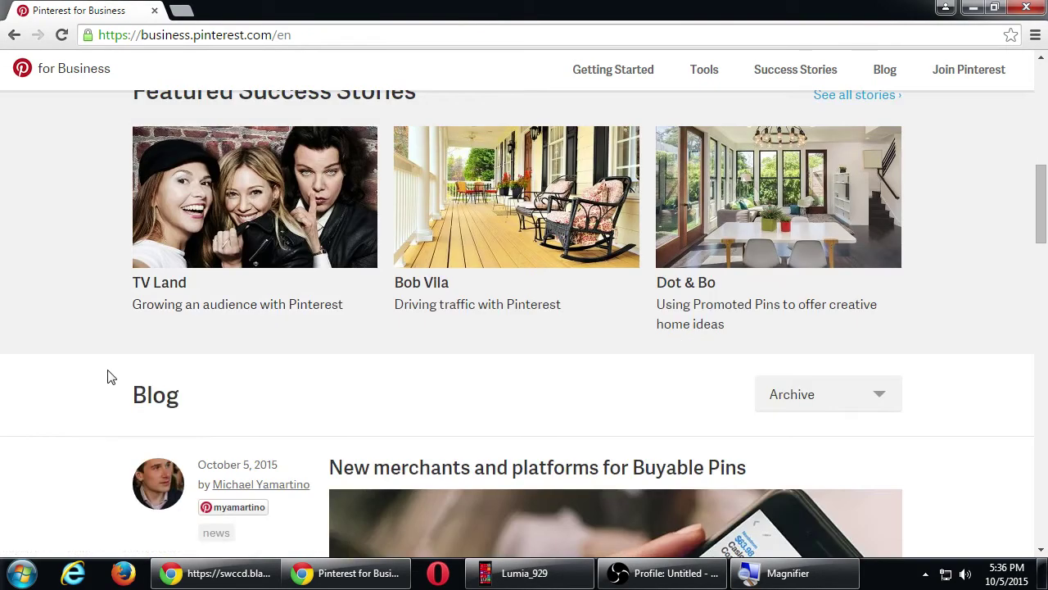
scroll(91, 368, down, 15)
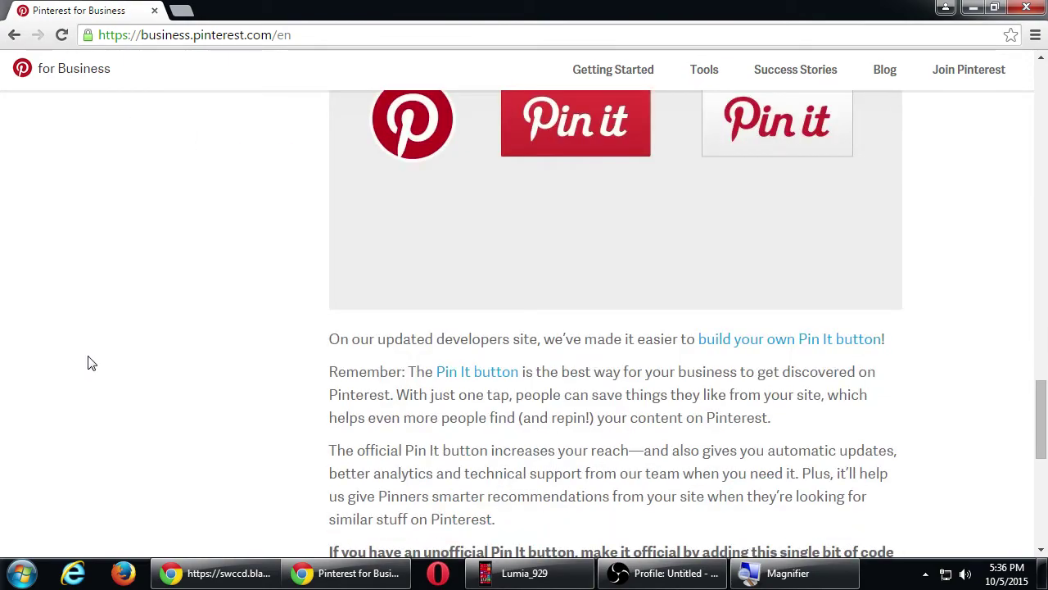
scroll(92, 362, down, 3)
scroll(86, 364, up, 20)
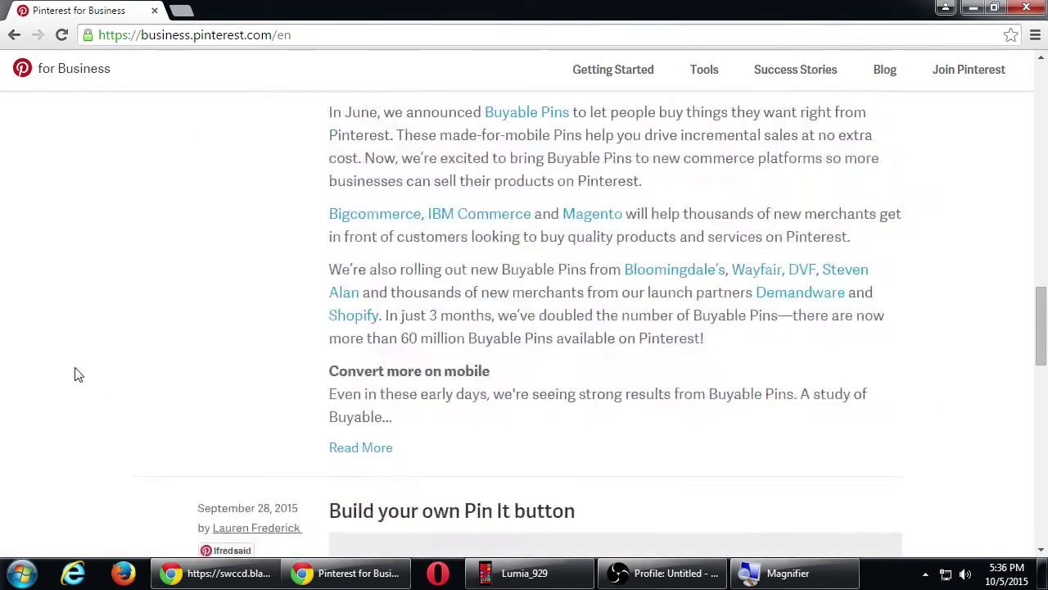
scroll(73, 374, up, 2)
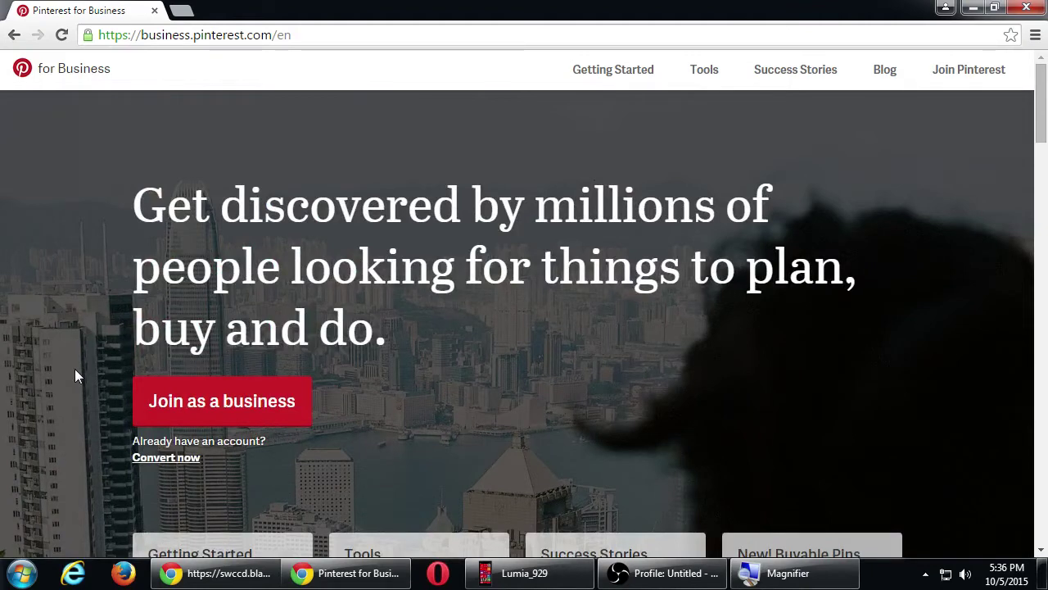
- Open the Create a business account form via 'Join as a business' and focus the email field
click(197, 401)
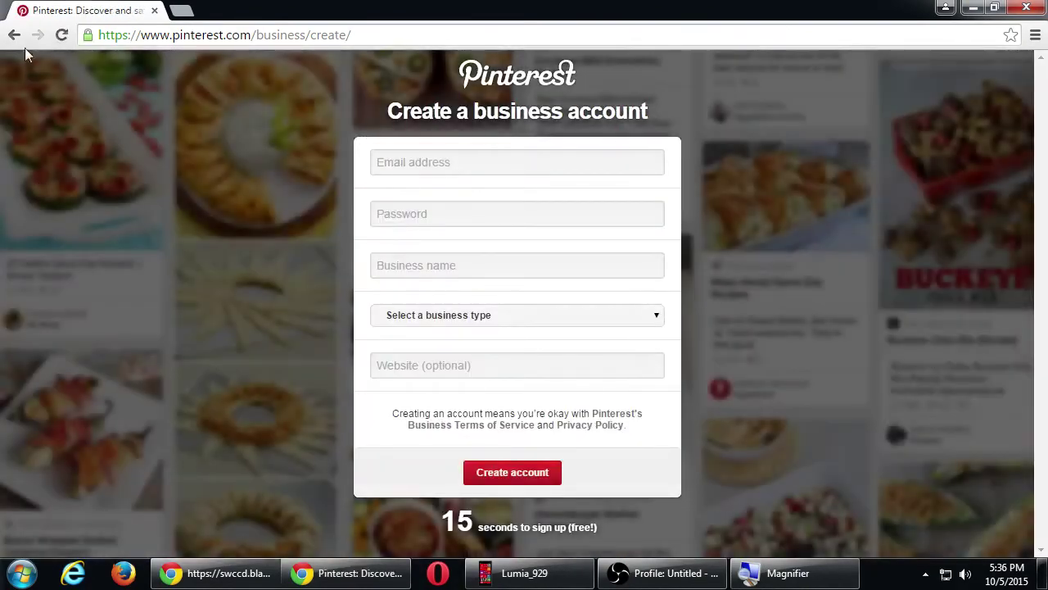
click(14, 34)
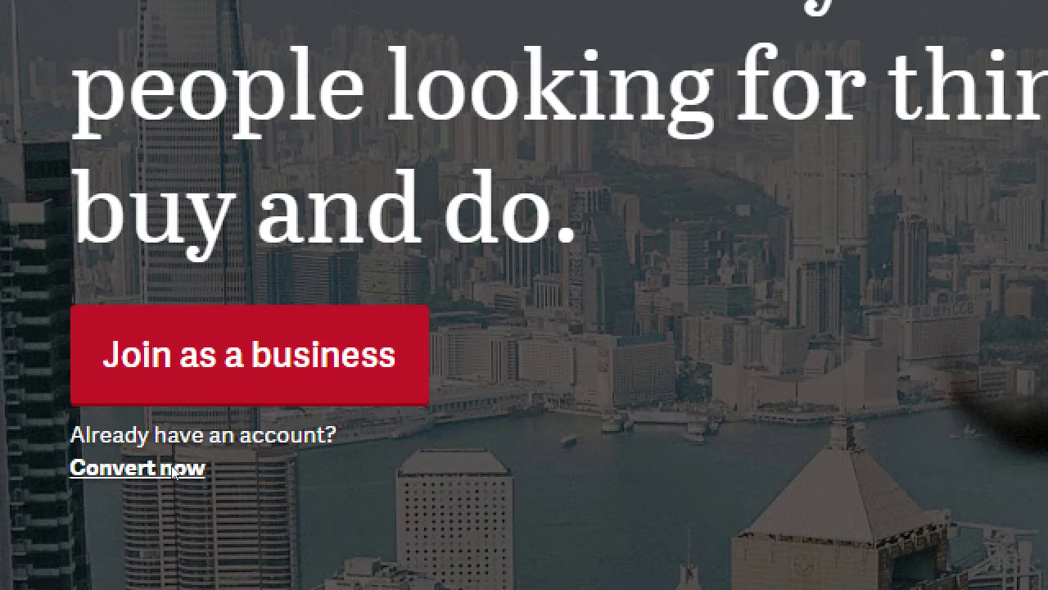
click(228, 401)
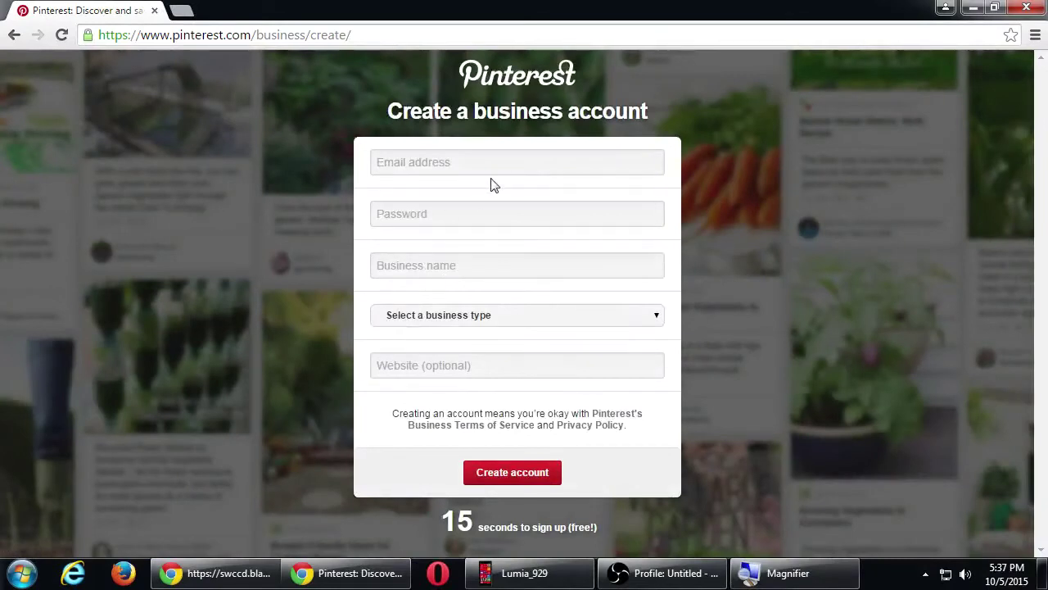
click(516, 166)
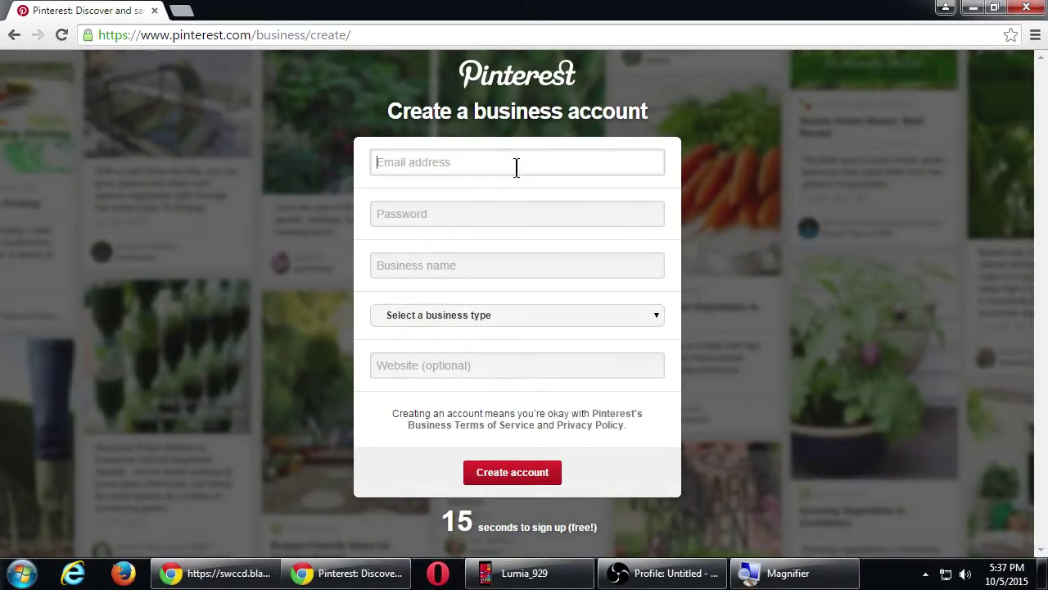
- Enter the account email and password, and set the business name to Victor's Bakery
click(456, 212)
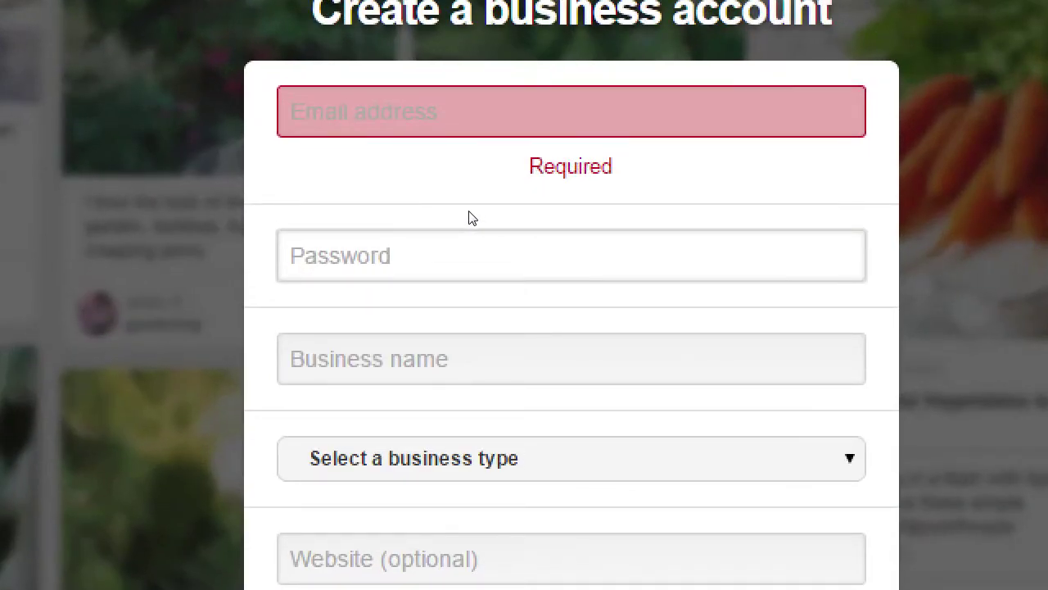
text(******)
key(BackSpace)
key(BackSpace)
key(BackSpace)
key(BackSpace)
key(BackSpace)
key(BackSpace)
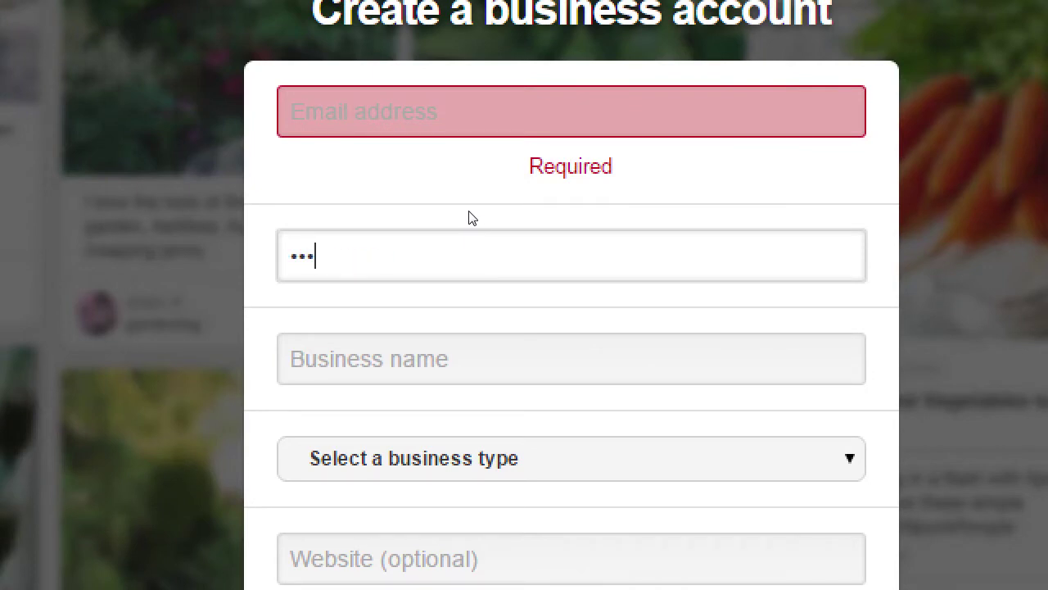
key(shift+Tab)
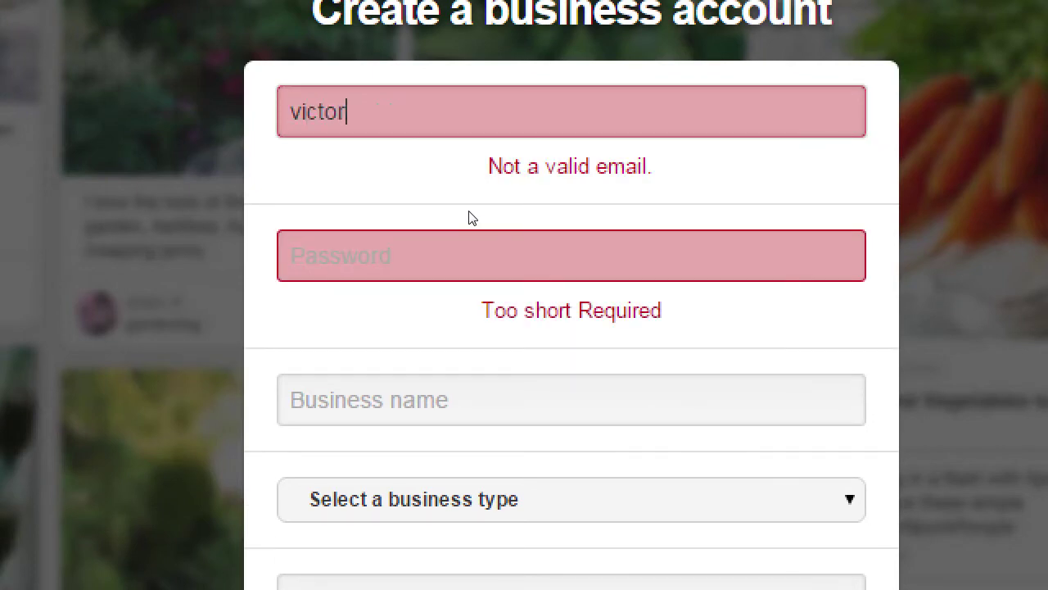
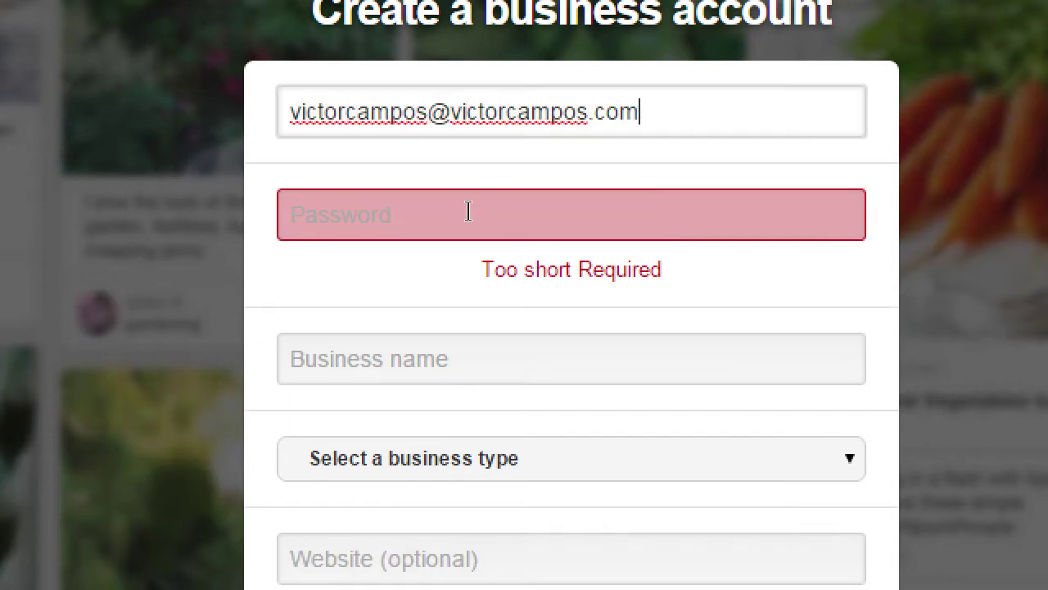
click(468, 212)
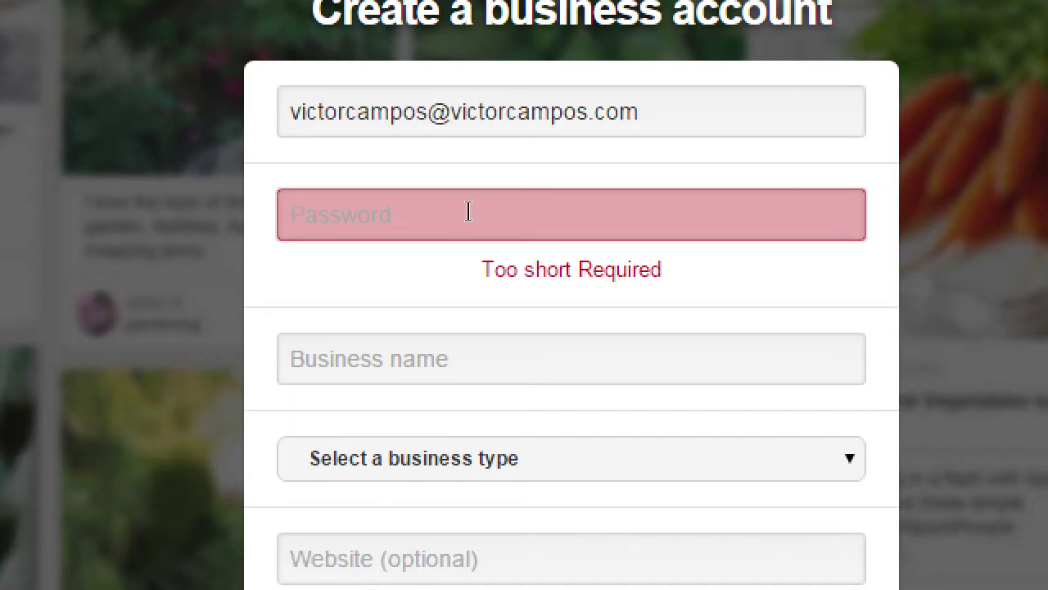
text(••••••••••••••)
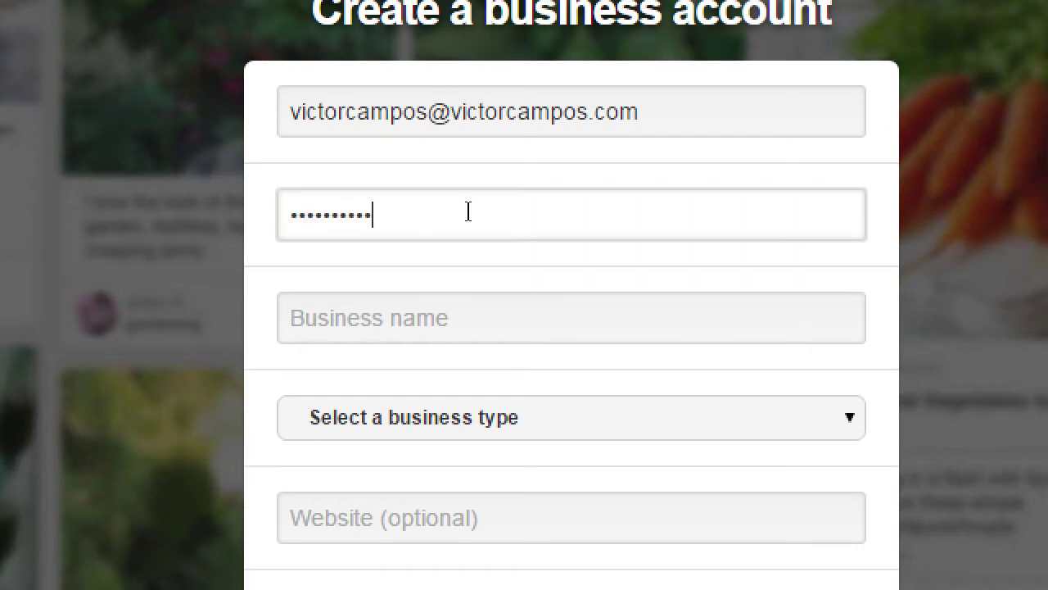
key(Tab)
text(V)
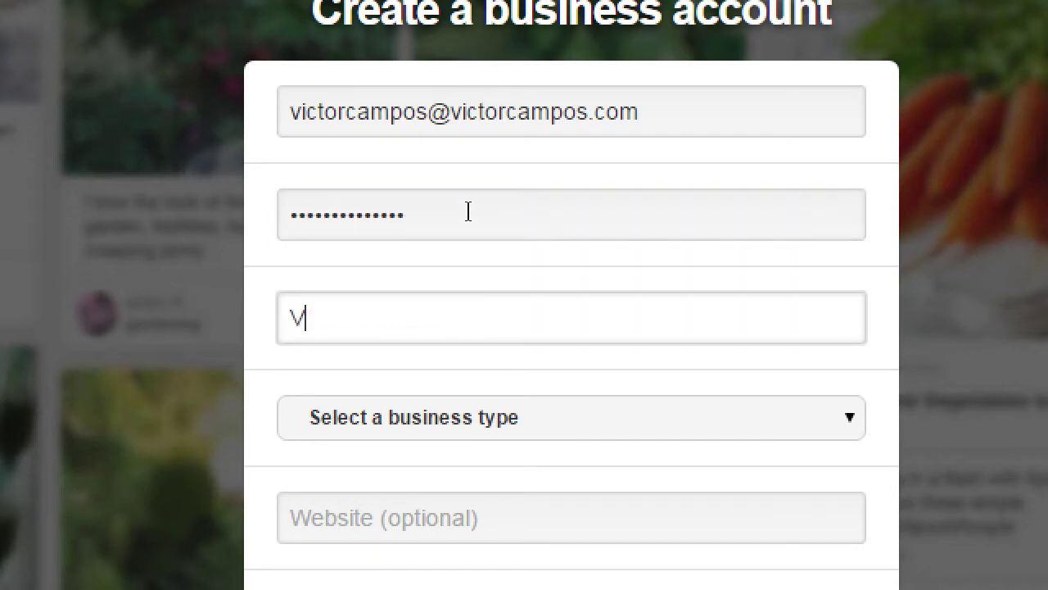
text(ictor's Bakery)
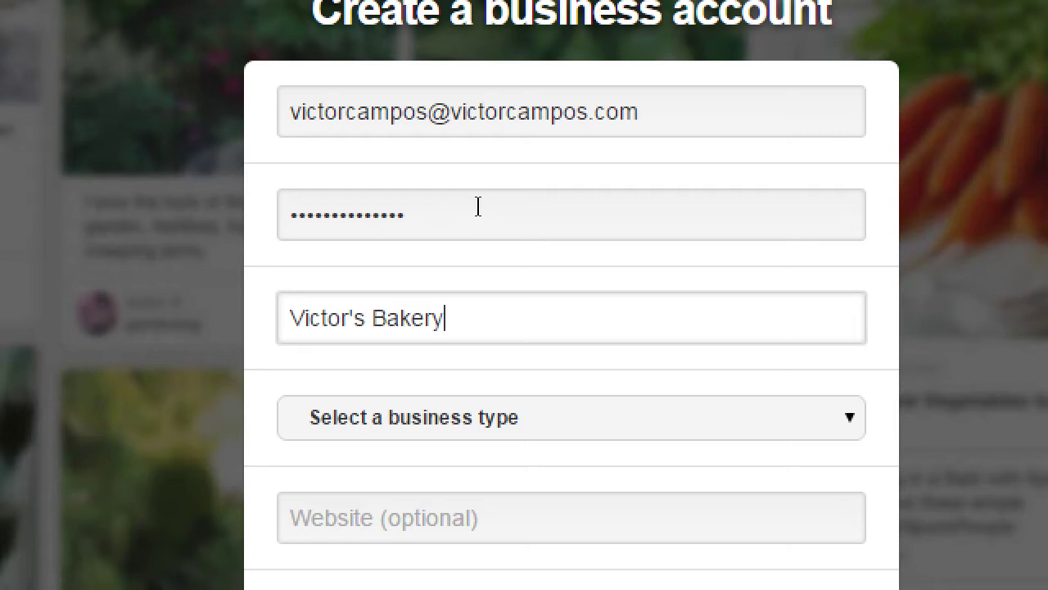
- Choose Local Business as the business type
key(Tab)
key(alt+Down)
key(Down)
key(Down)
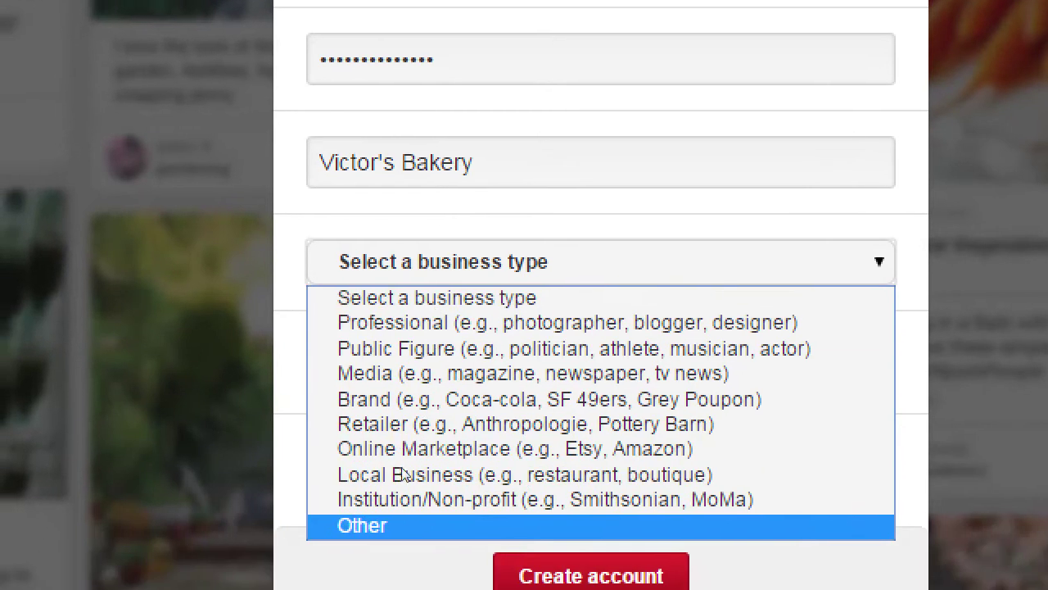
key(Home)
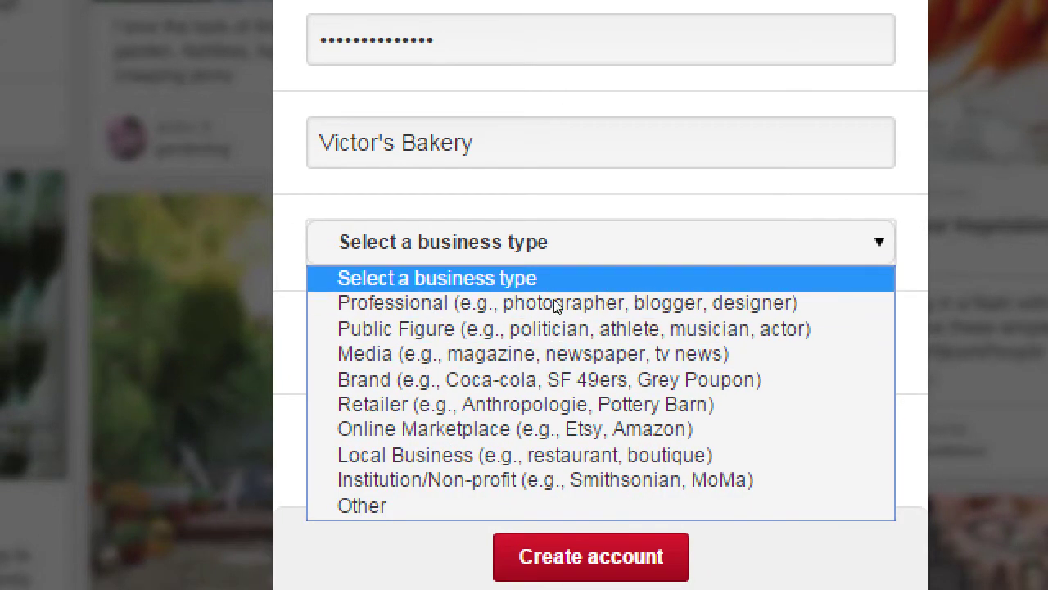
key(Down)
key(End)
key(Up)
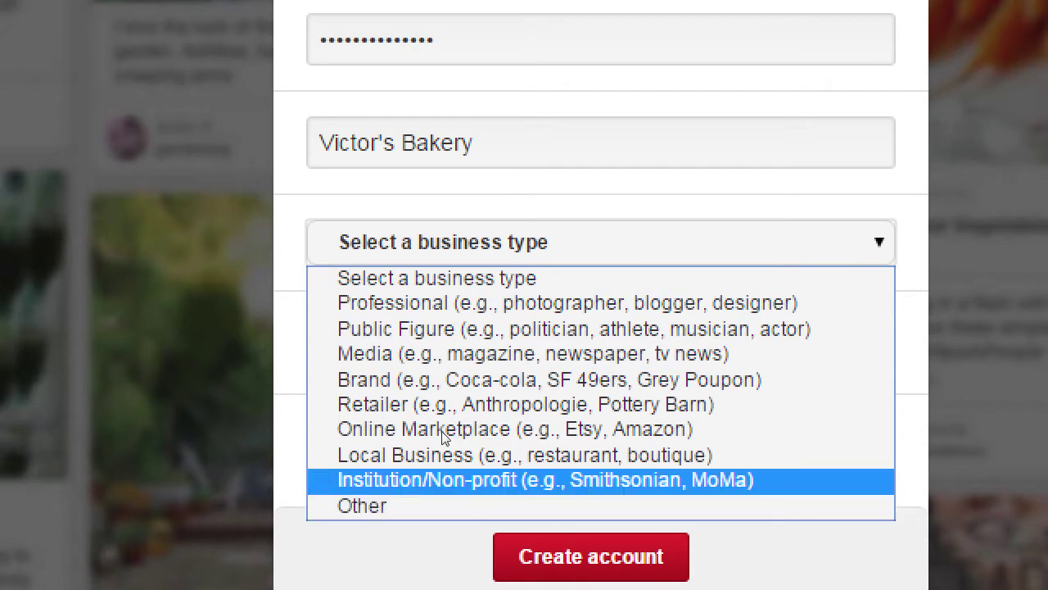
key(Up)
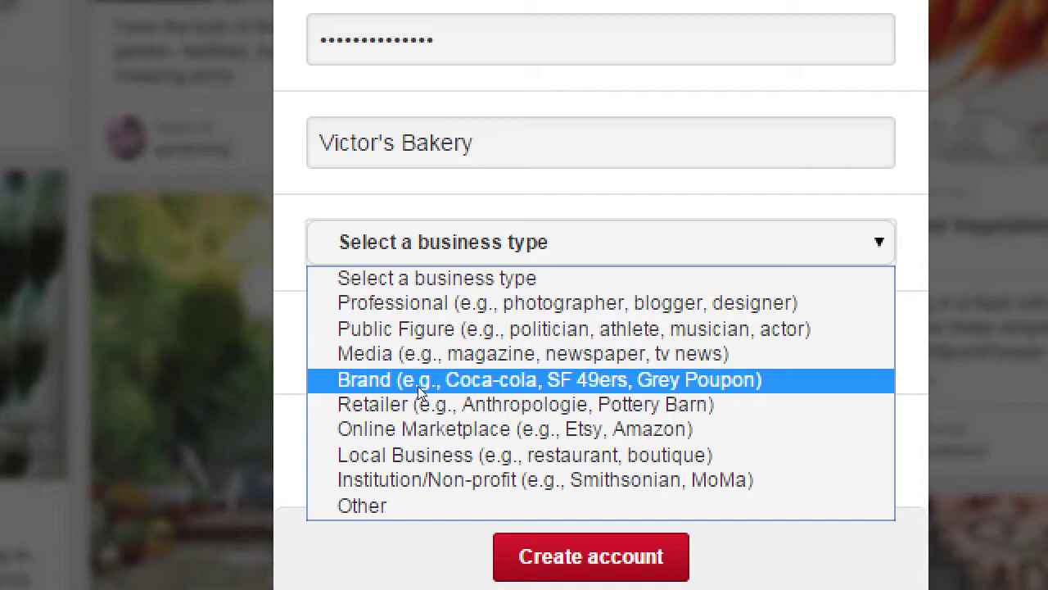
key(l)
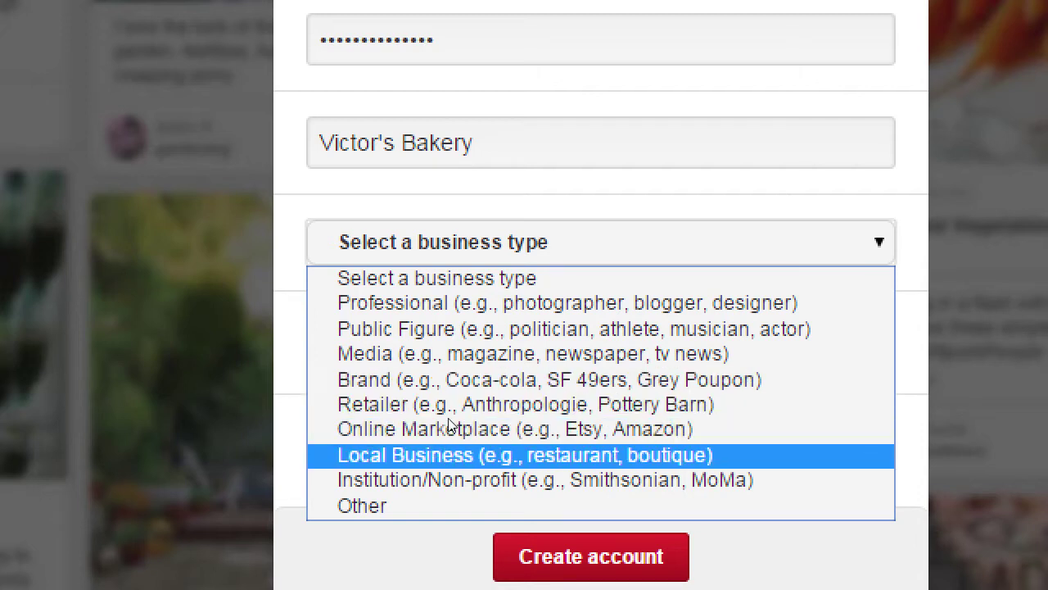
key(Return)
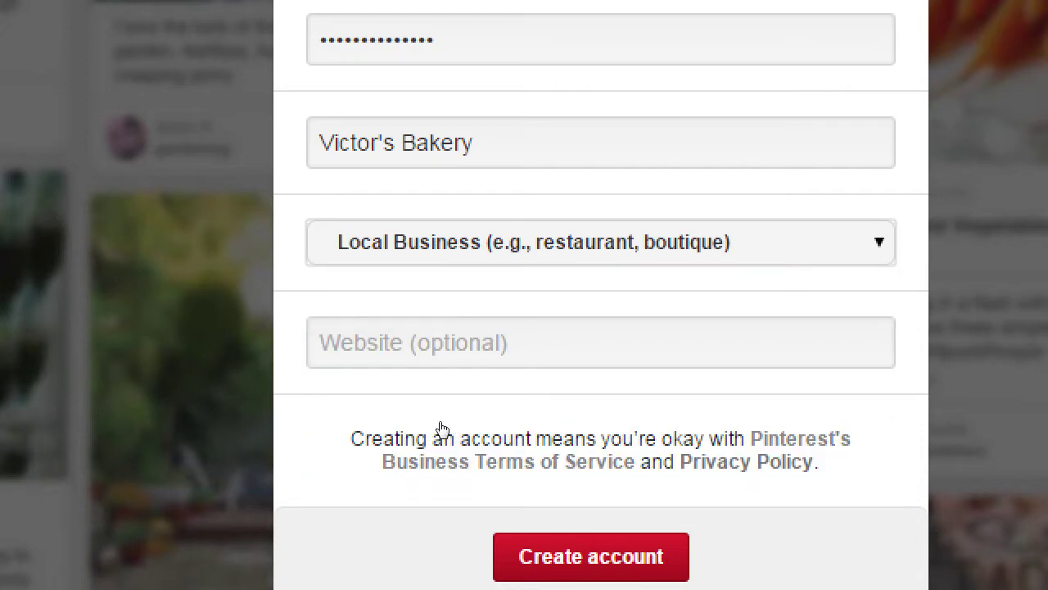
- Enter victorsbakery.com as the website and create the business account
click(459, 376)
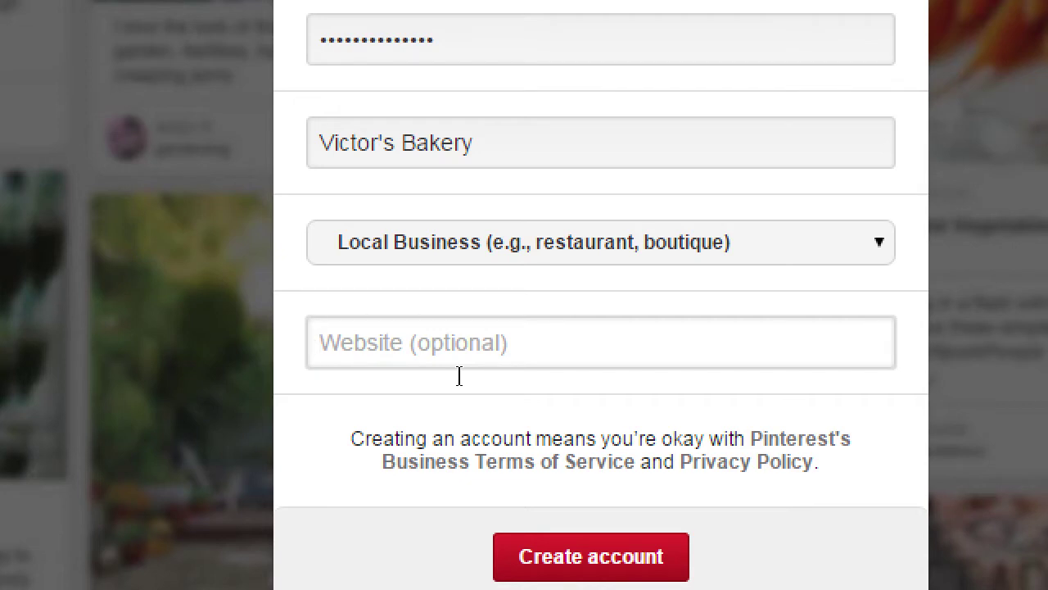
text(v)
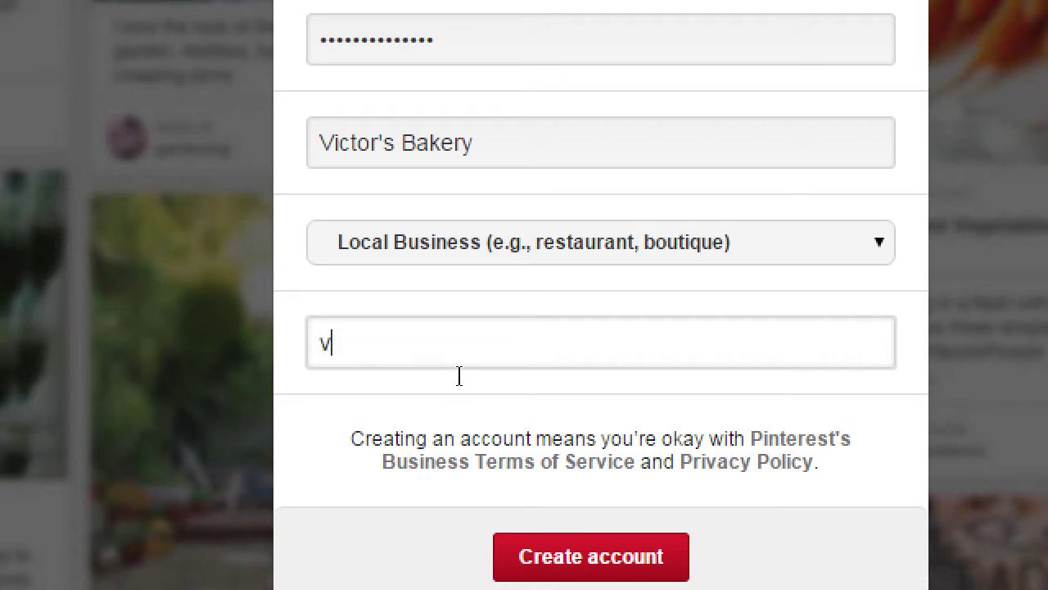
text(ictorsbakery)
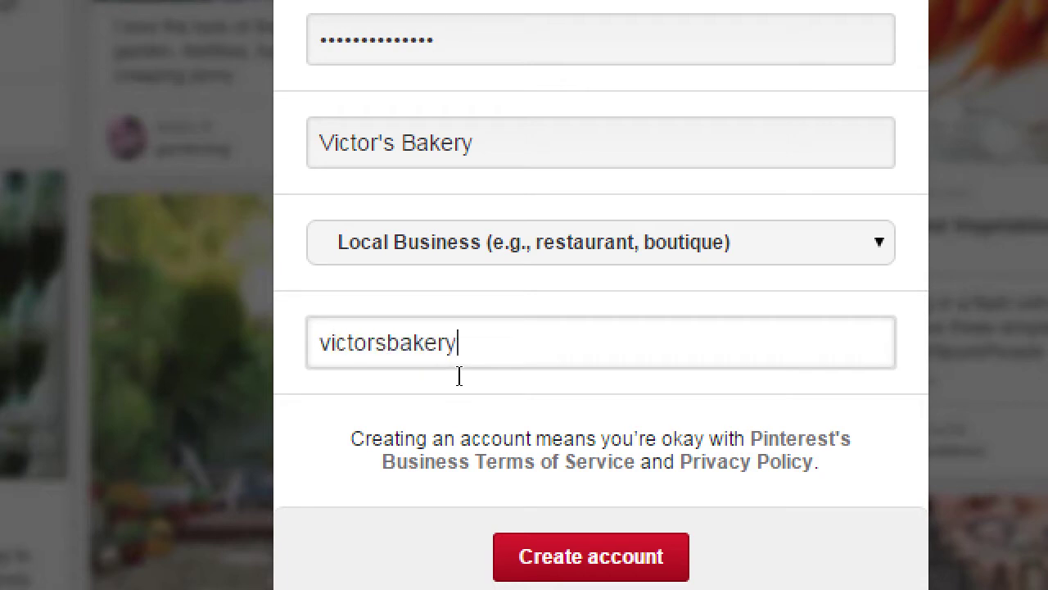
text(.com)
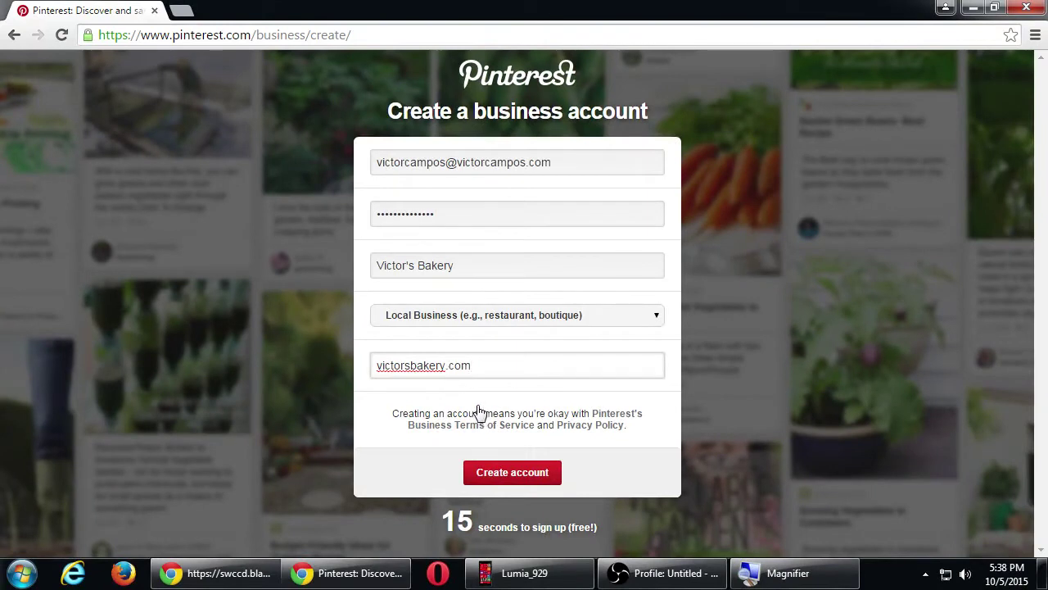
click(512, 475)
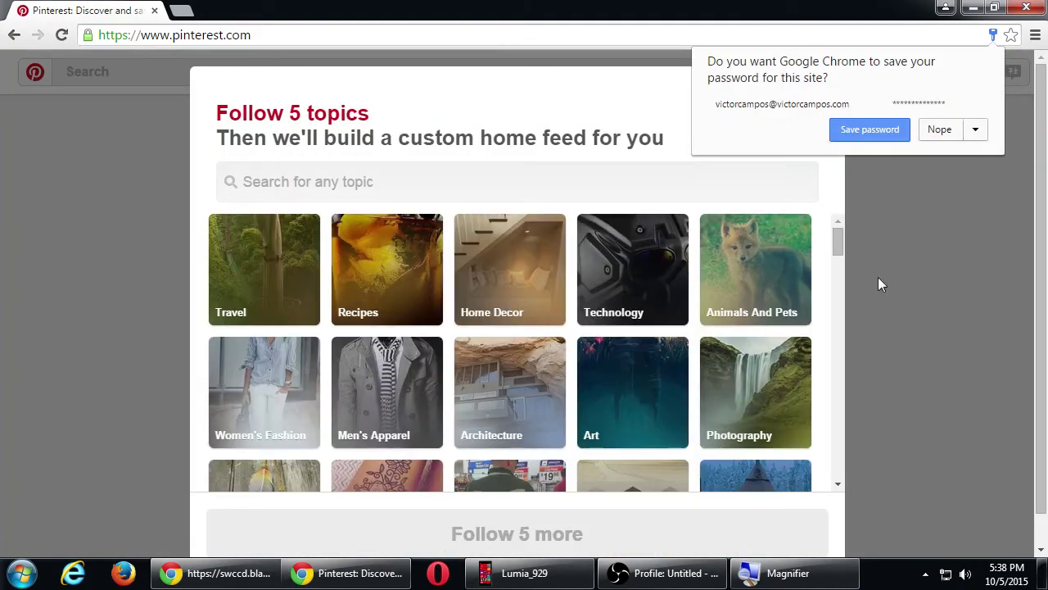
click(939, 130)
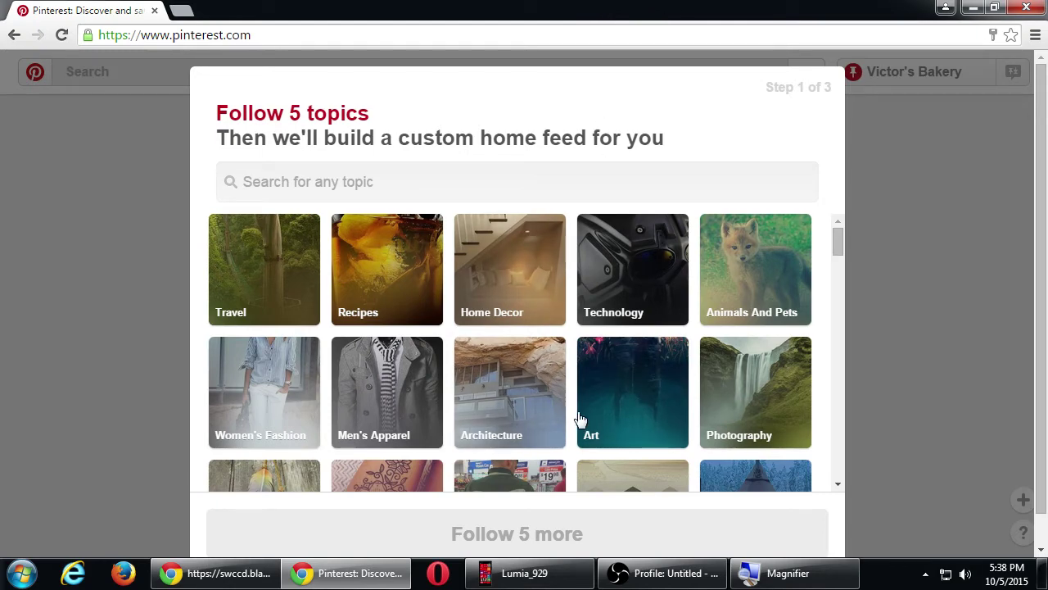
scroll(576, 411, down, 2)
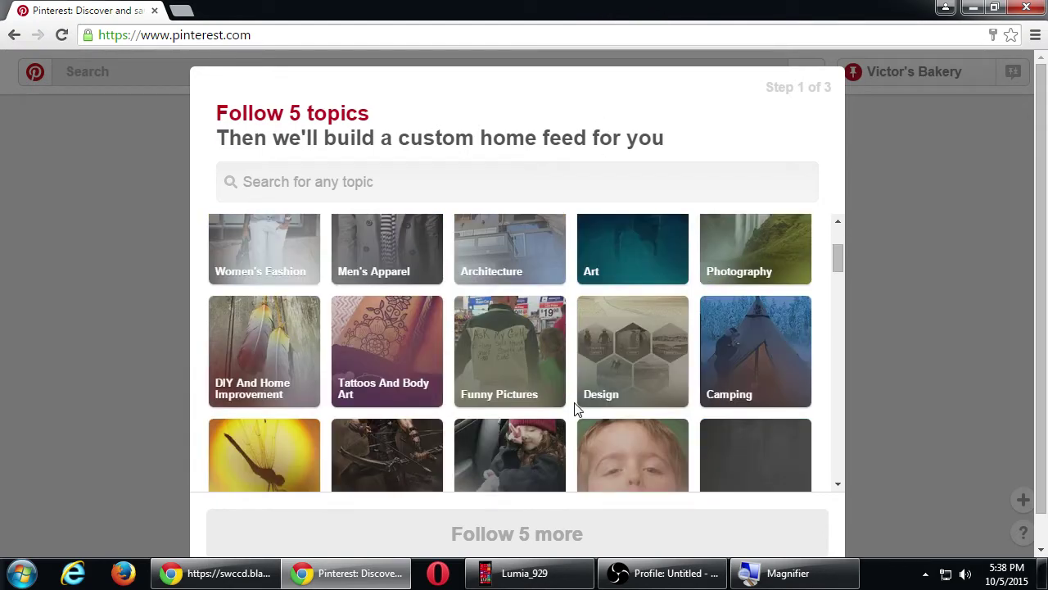
scroll(575, 411, up, 2)
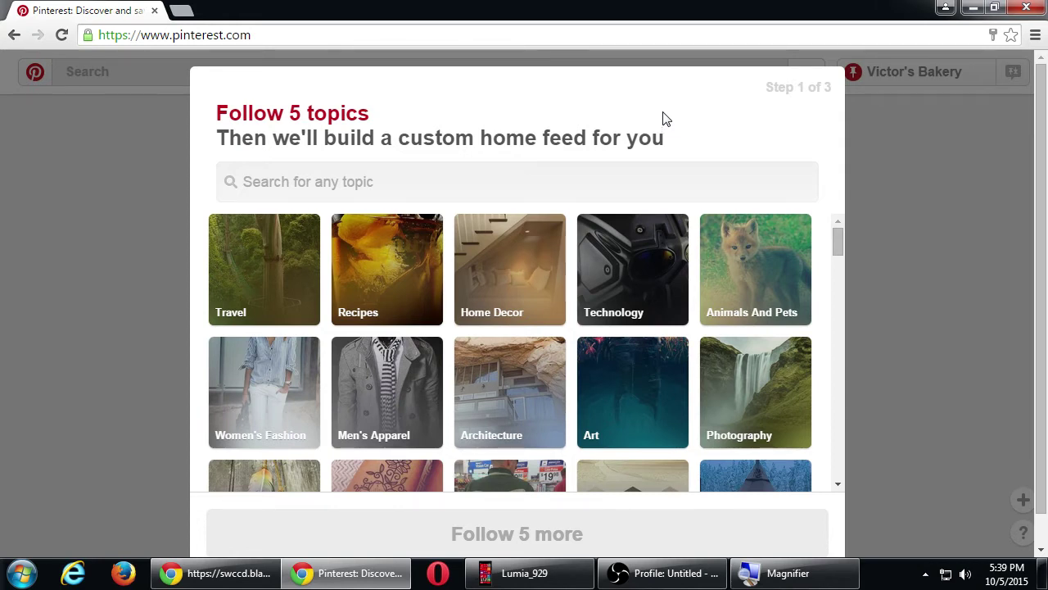
scroll(625, 284, down, 3)
scroll(625, 283, down, 8)
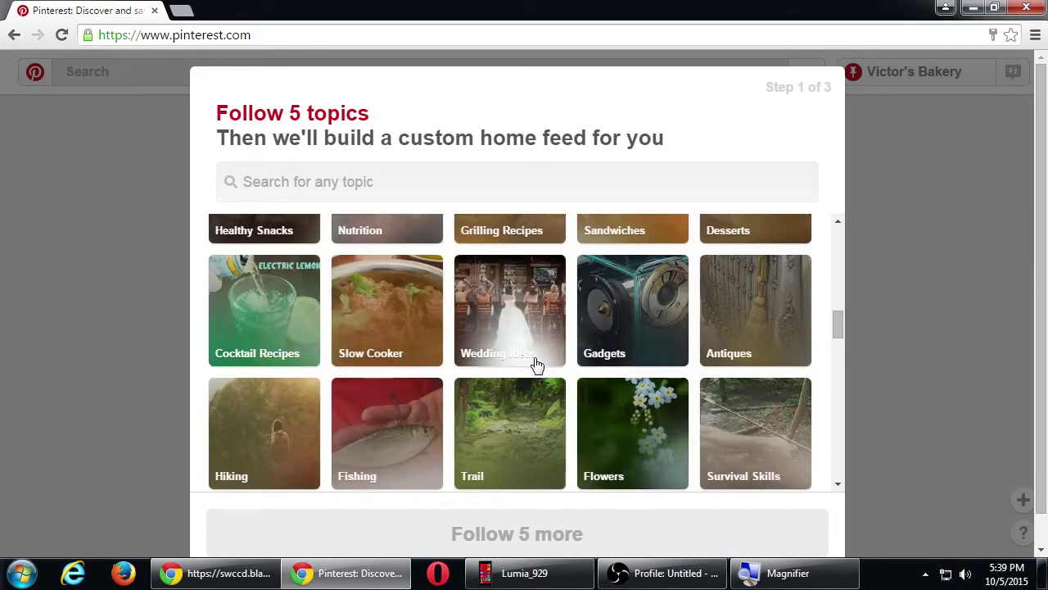
scroll(537, 363, down, 1)
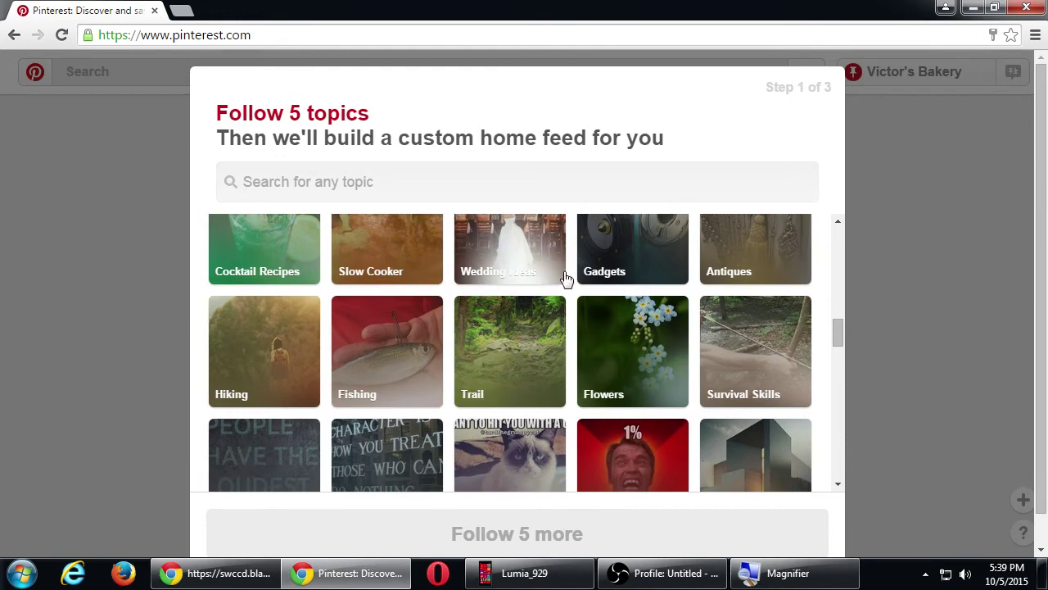
scroll(564, 281, up, 1)
scroll(587, 286, down, 3)
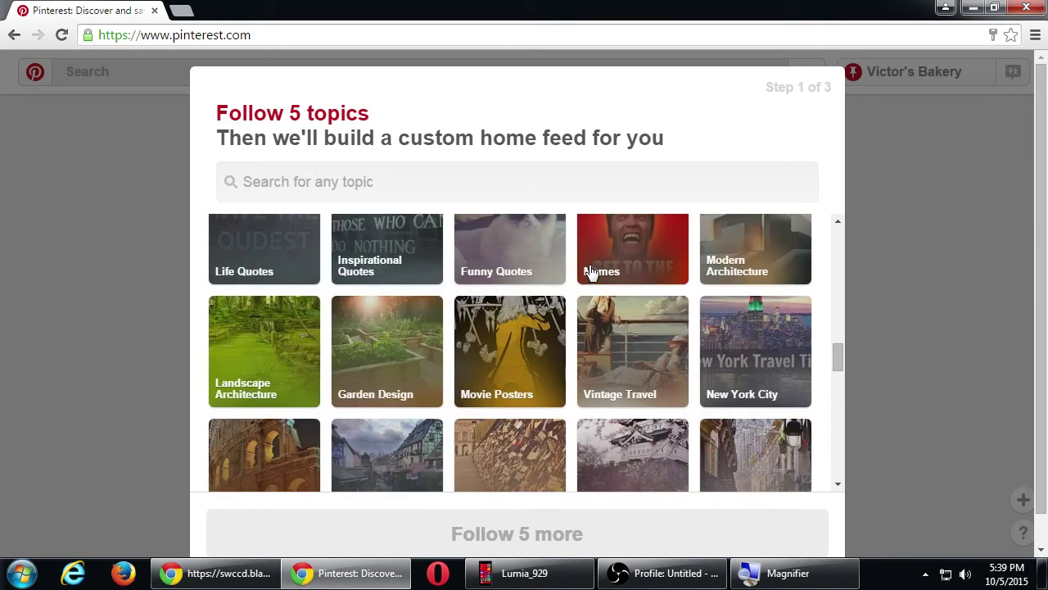
scroll(496, 283, up, 1)
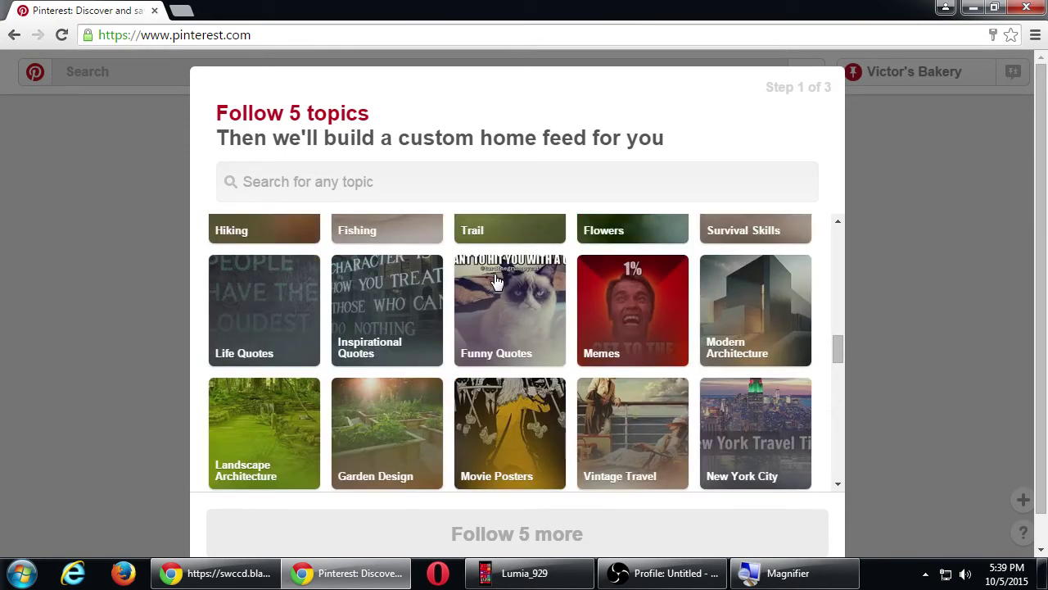
scroll(496, 279, down, 2)
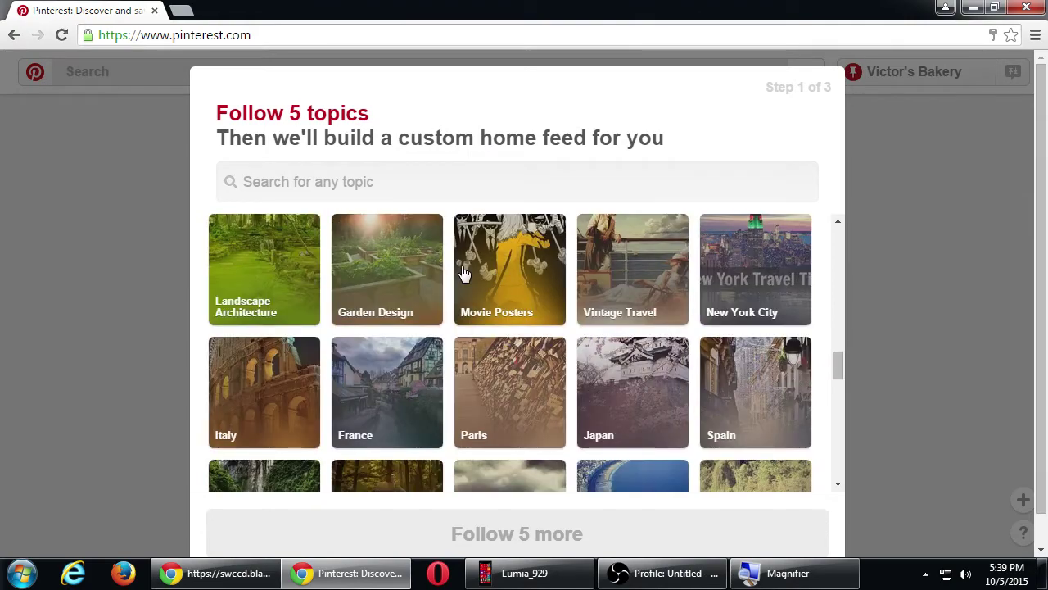
scroll(465, 272, up, 4)
scroll(463, 272, up, 5)
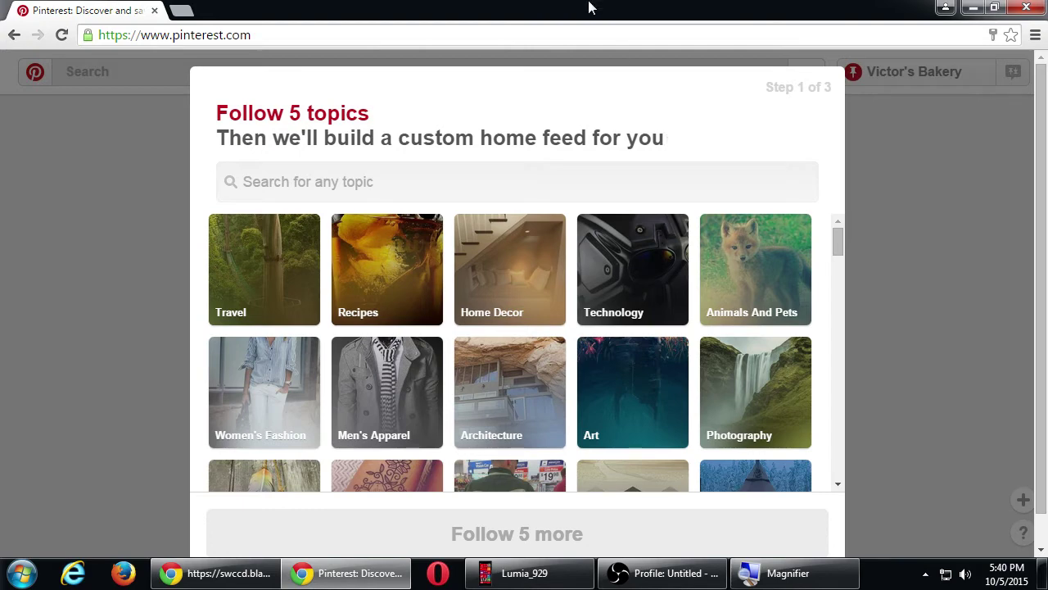
- Scroll the topic grid and follow the Desserts and Healthy Snacks tiles
scroll(549, 303, down, 2)
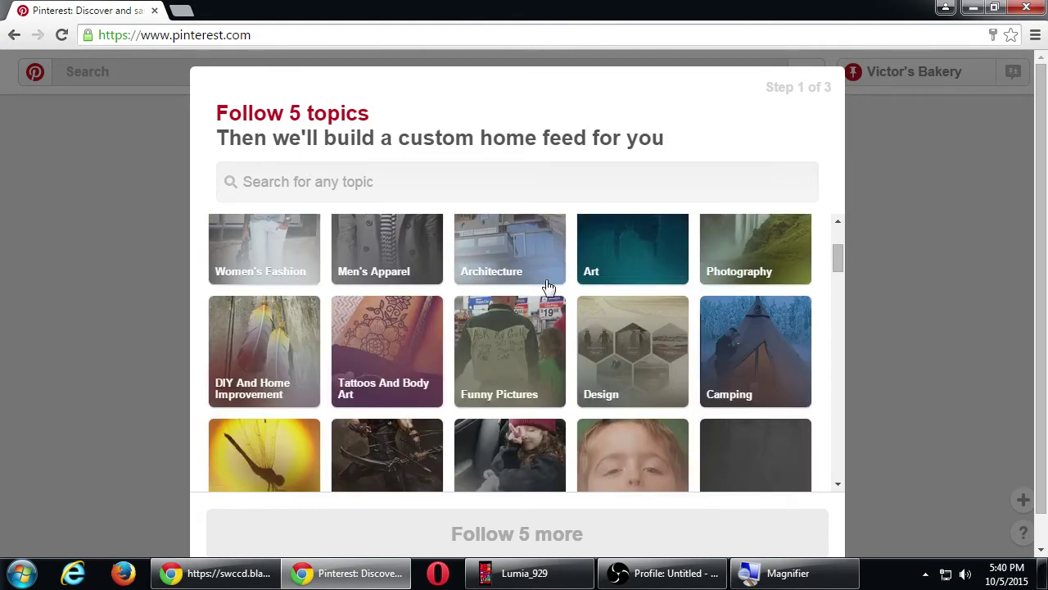
scroll(549, 287, down, 1)
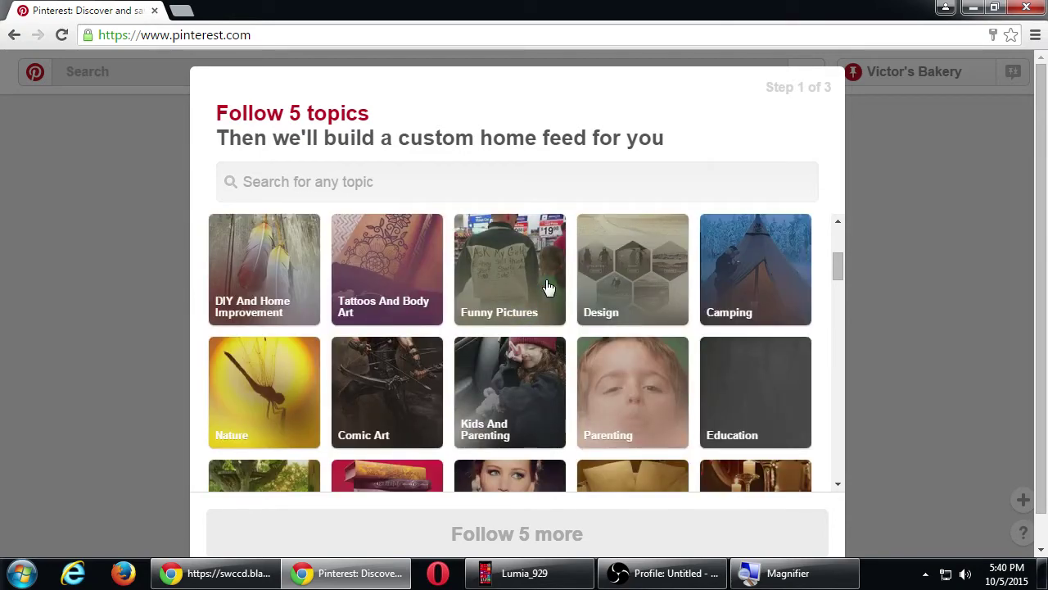
scroll(548, 287, down, 1)
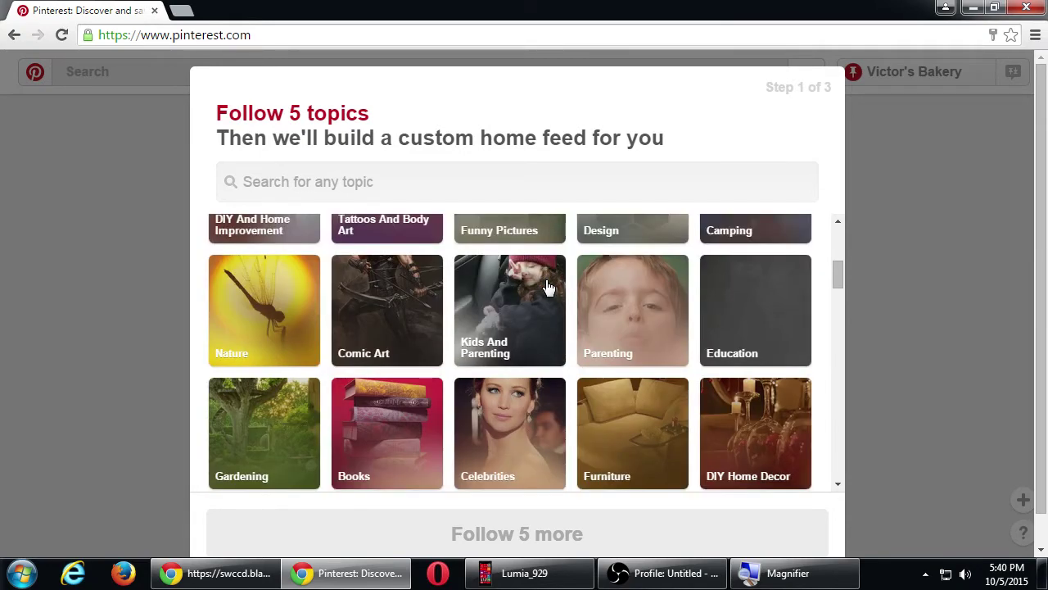
scroll(550, 285, down, 1)
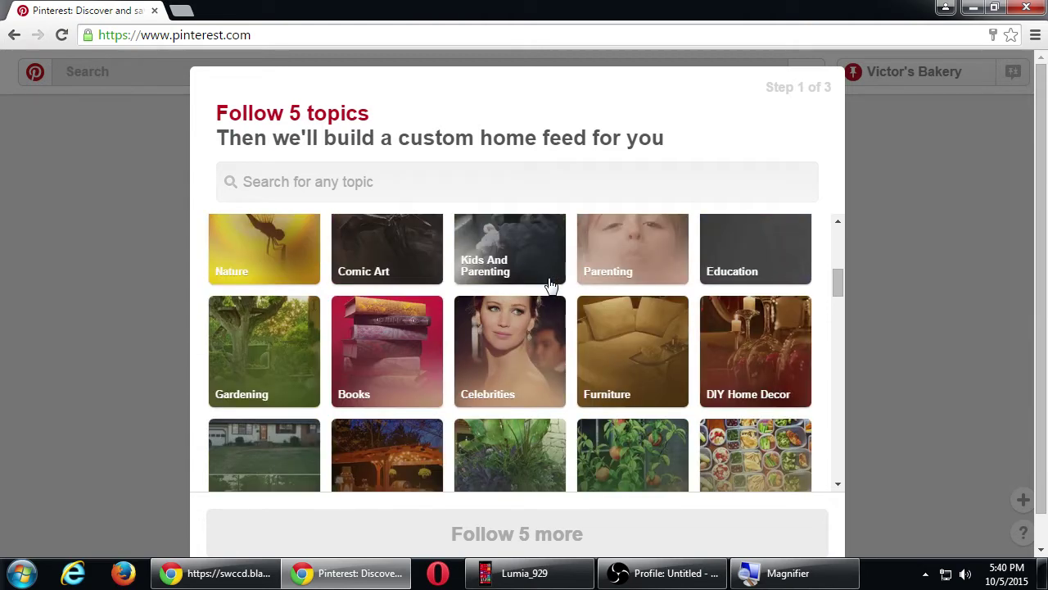
scroll(551, 285, down, 1)
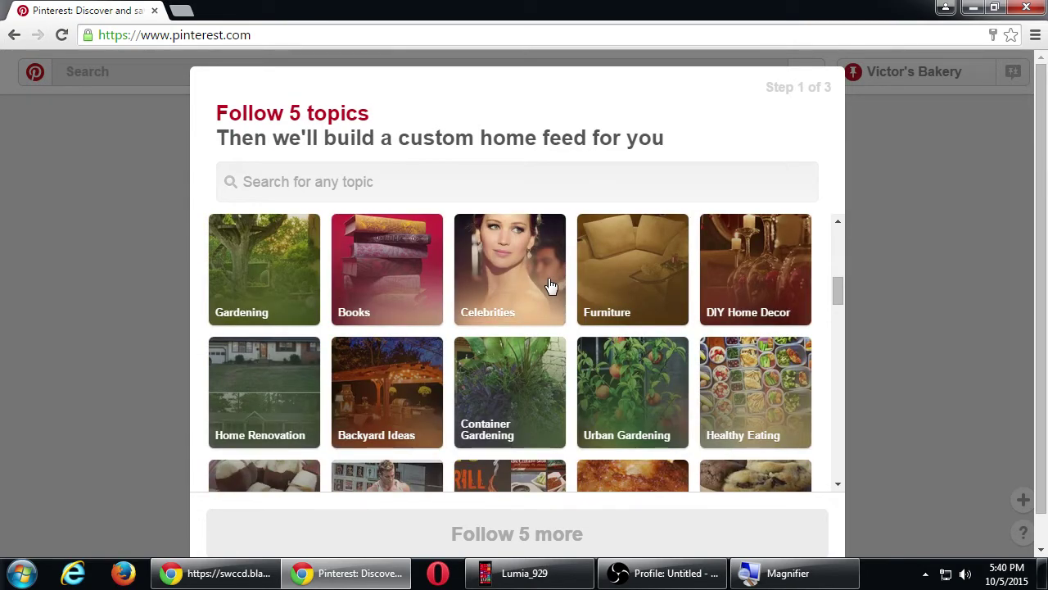
scroll(551, 285, down, 1)
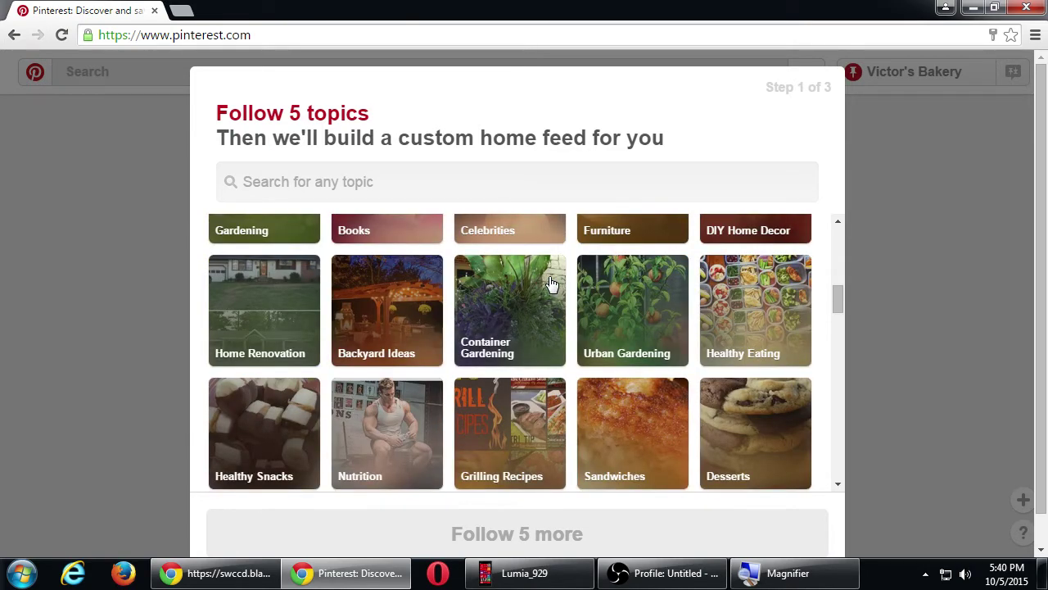
scroll(551, 284, down, 1)
scroll(551, 283, down, 1)
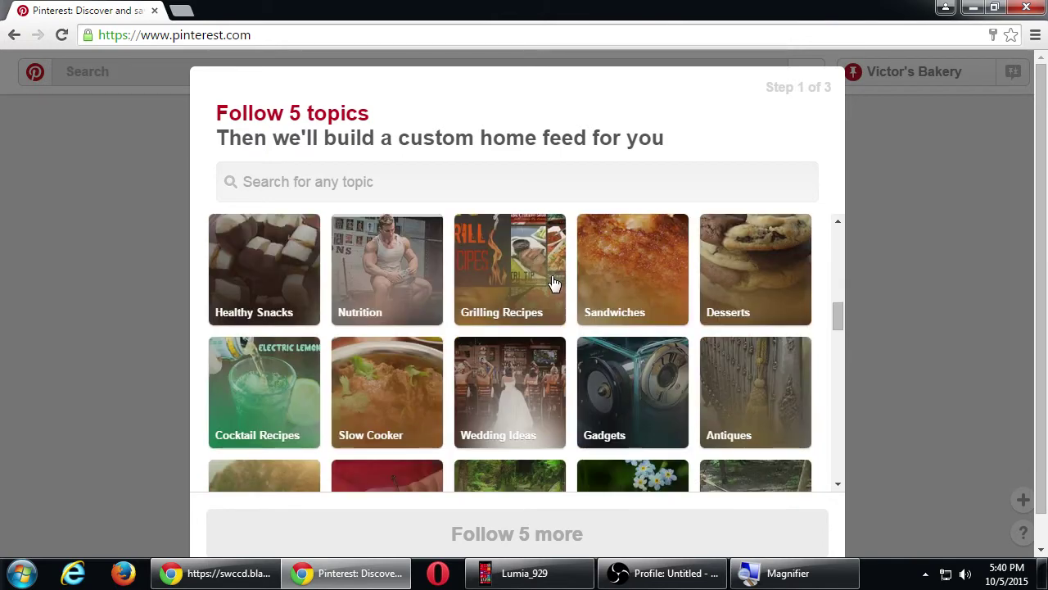
scroll(553, 283, up, 1)
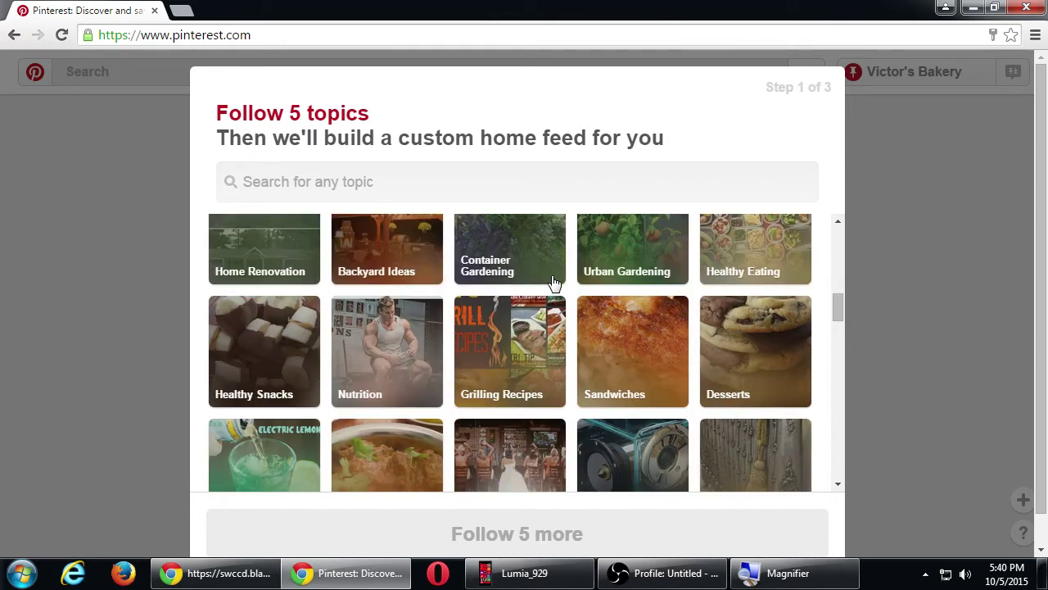
click(750, 350)
click(286, 344)
scroll(309, 351, down, 2)
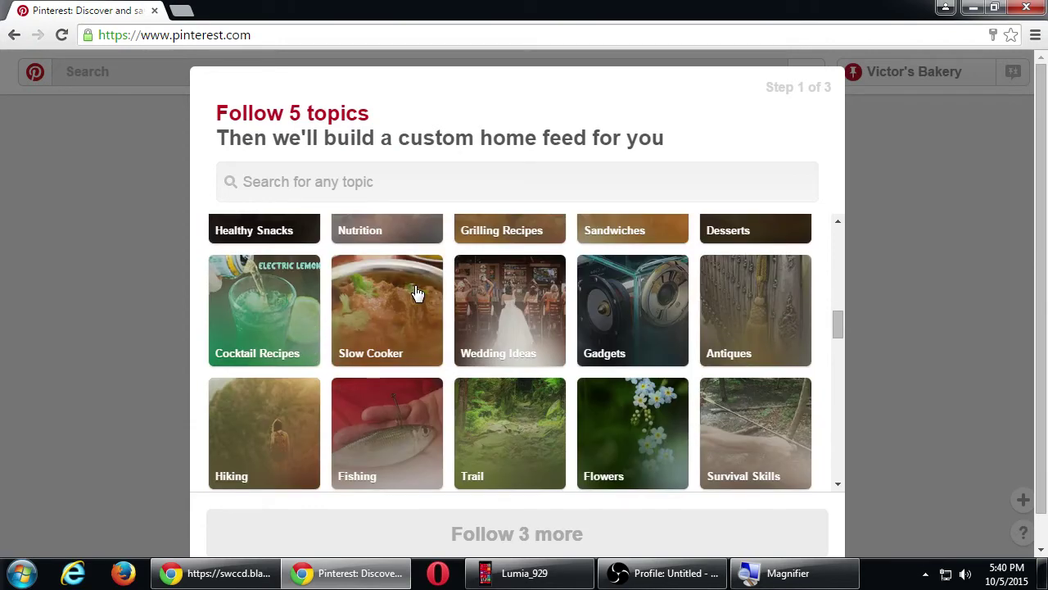
scroll(416, 293, down, 1)
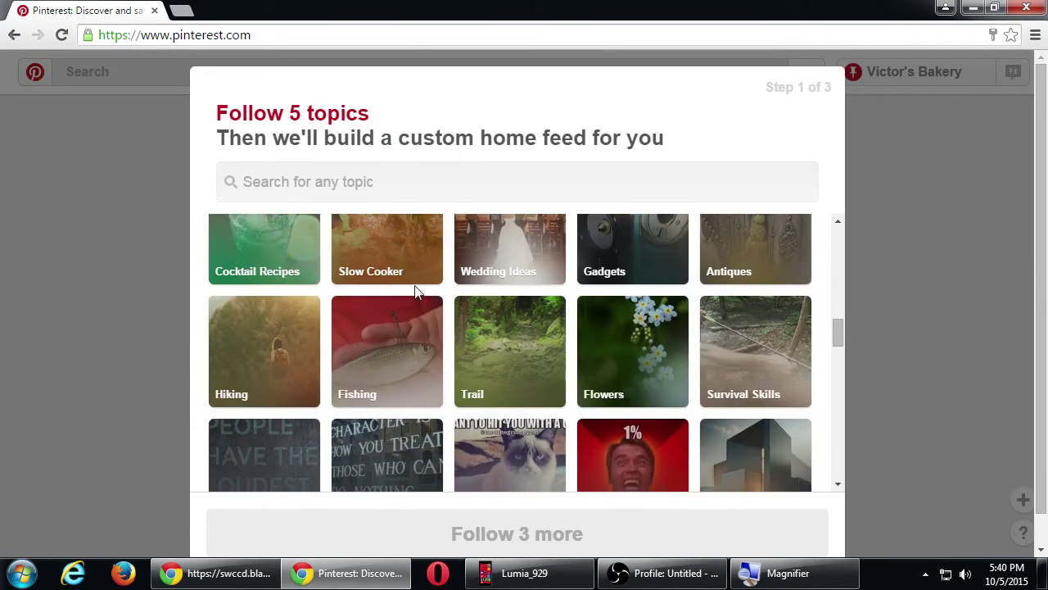
scroll(417, 293, down, 1)
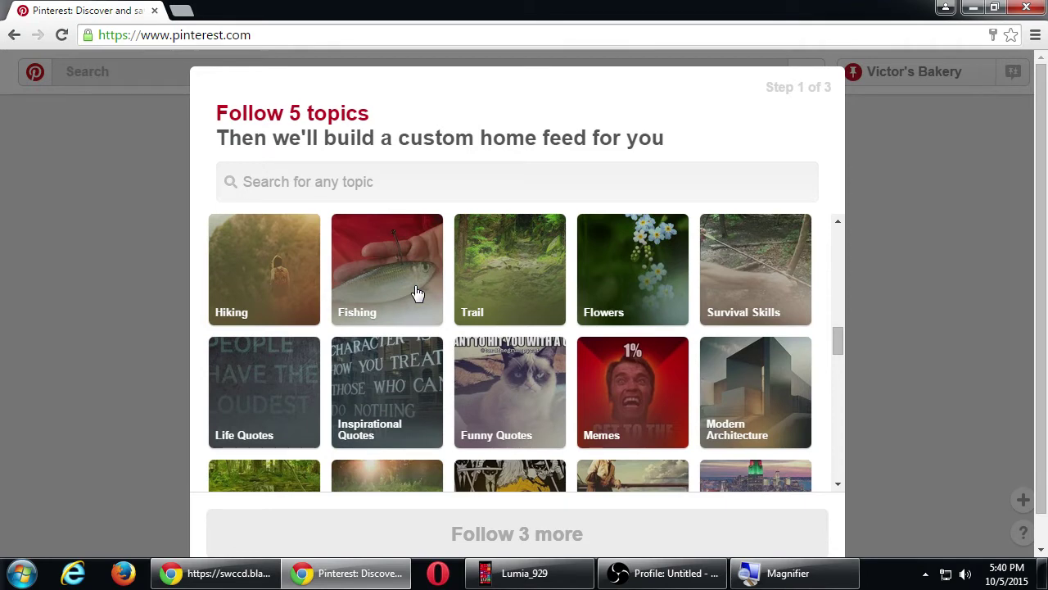
scroll(417, 293, down, 1)
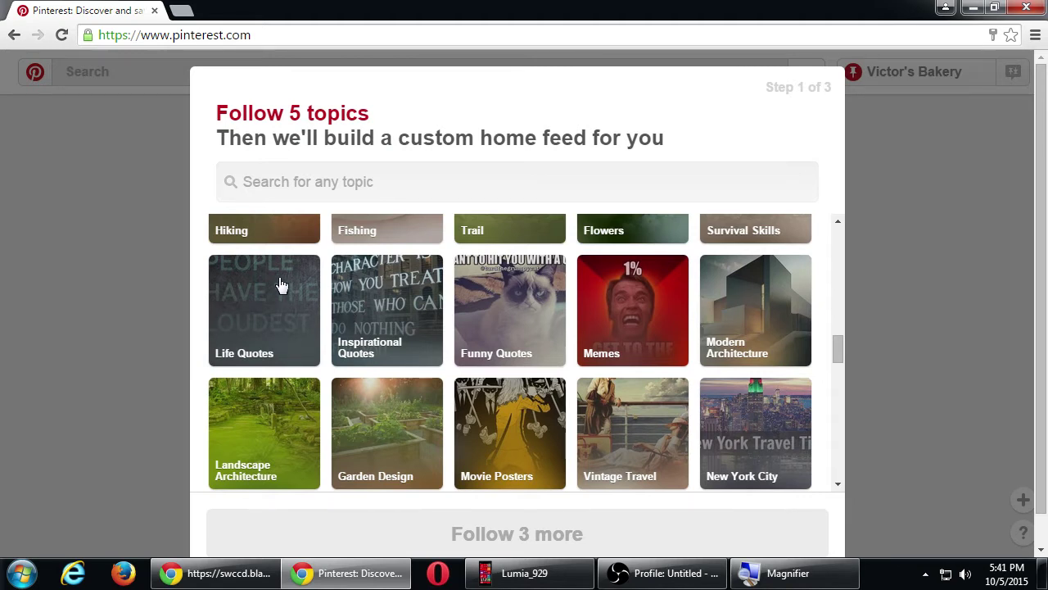
click(246, 318)
scroll(359, 333, down, 2)
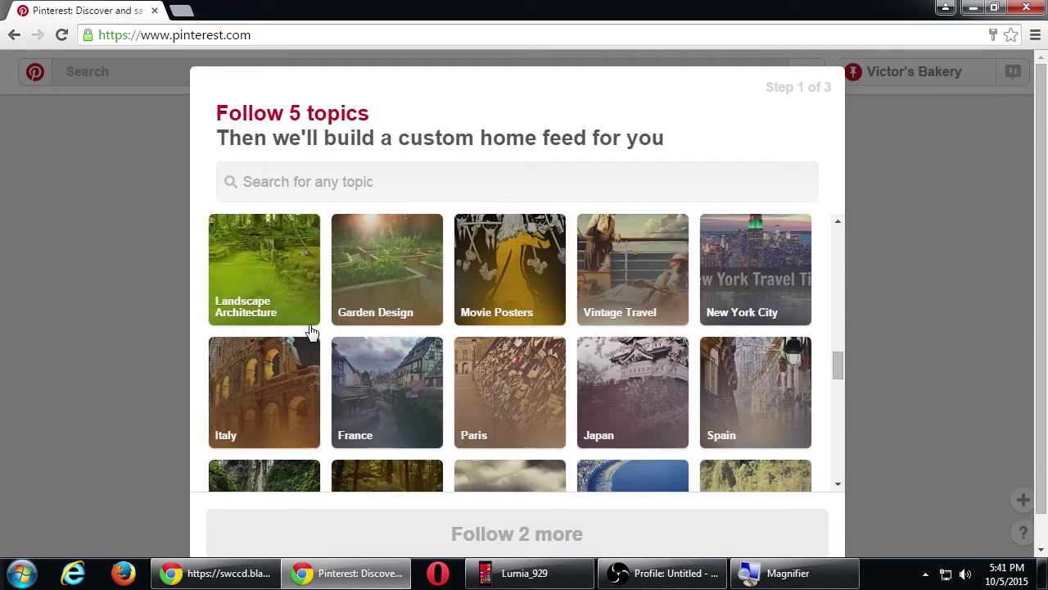
scroll(311, 333, down, 1)
scroll(274, 311, down, 1)
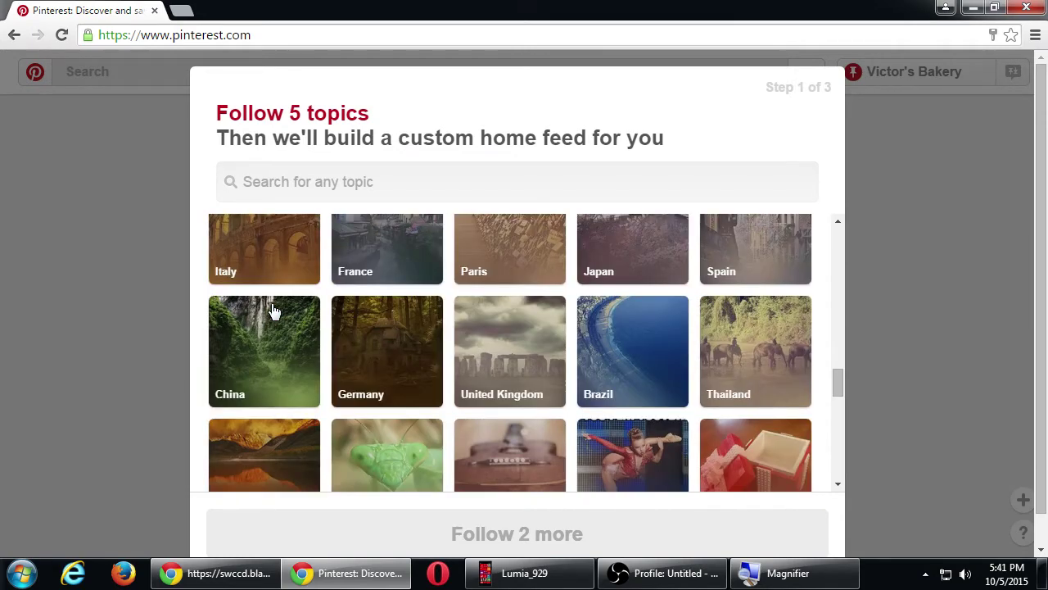
scroll(274, 311, down, 1)
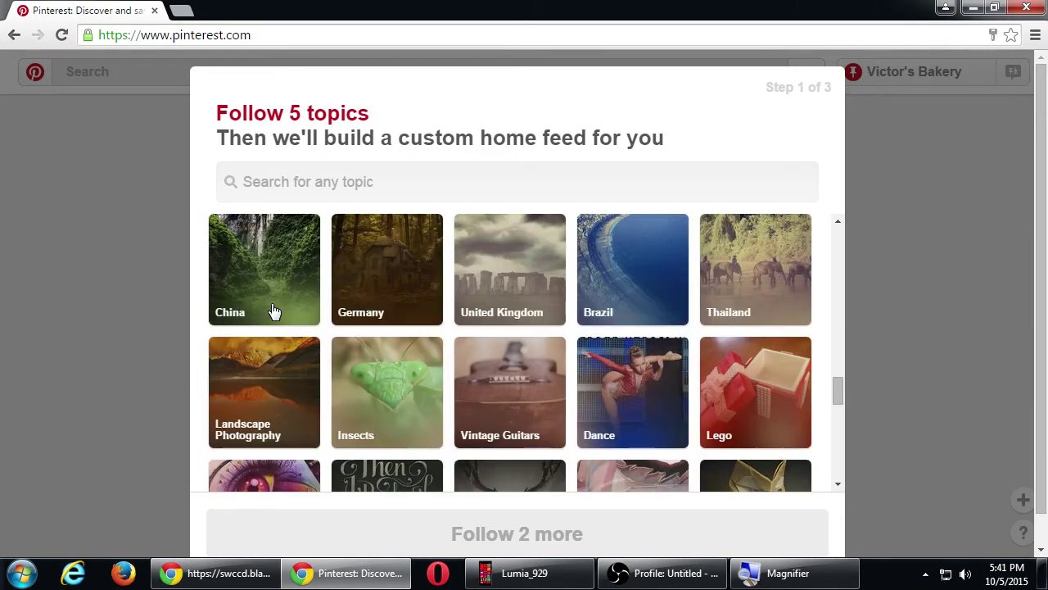
scroll(274, 311, down, 1)
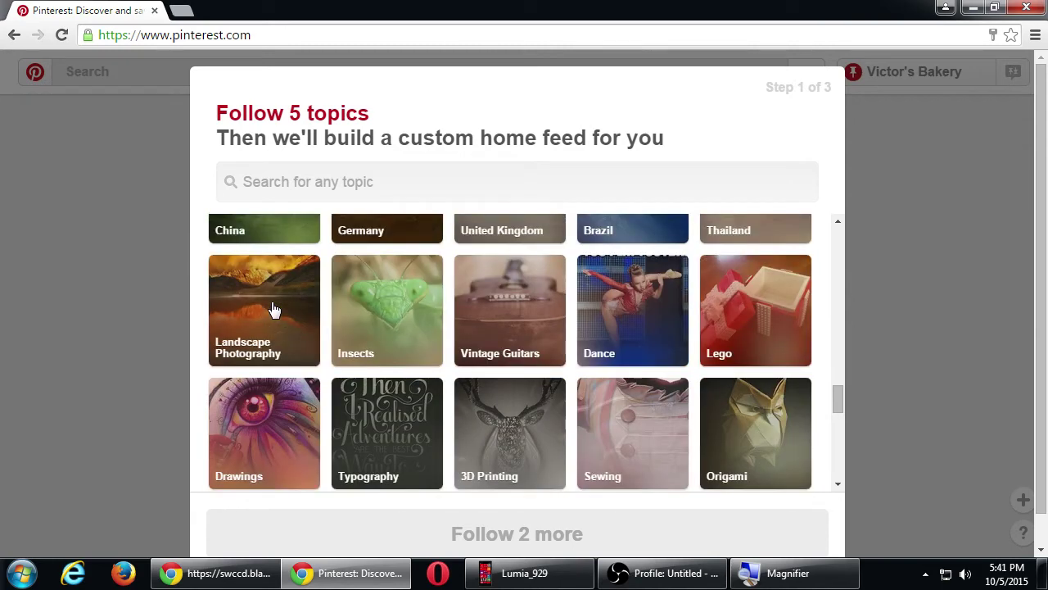
scroll(275, 311, down, 1)
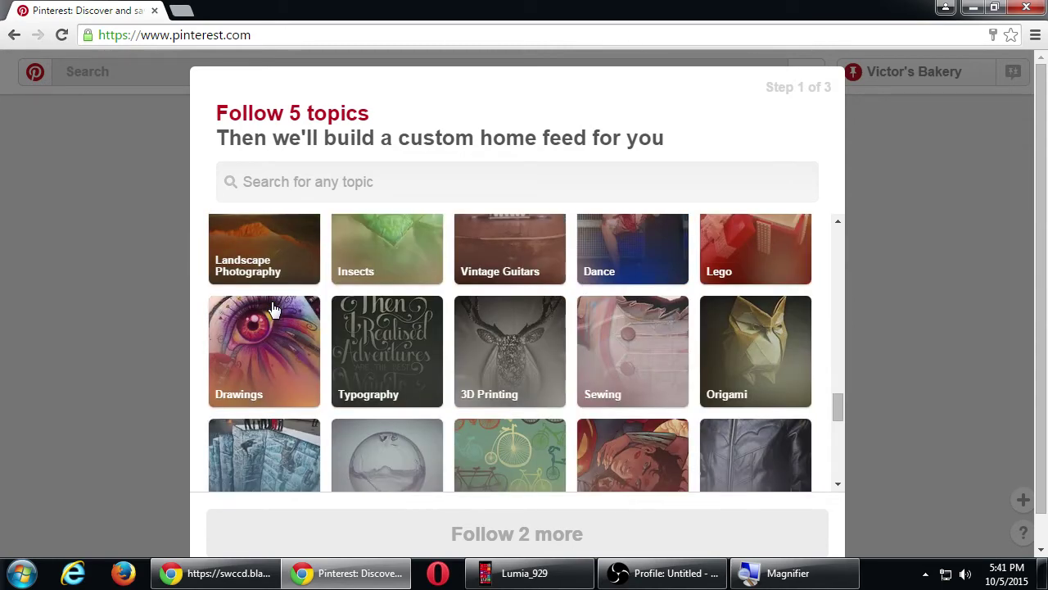
scroll(274, 309, down, 1)
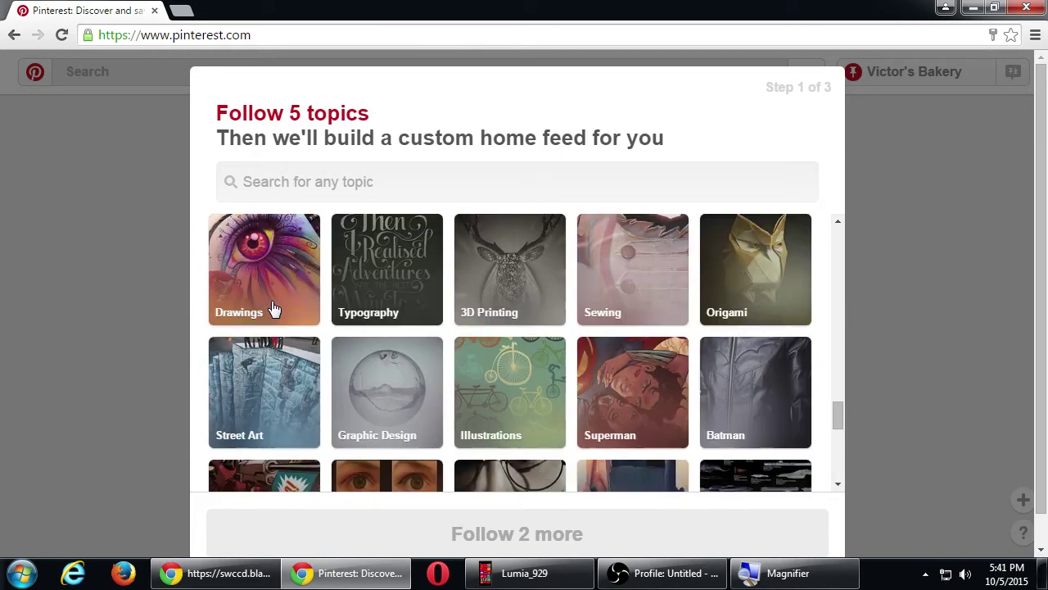
scroll(274, 309, down, 1)
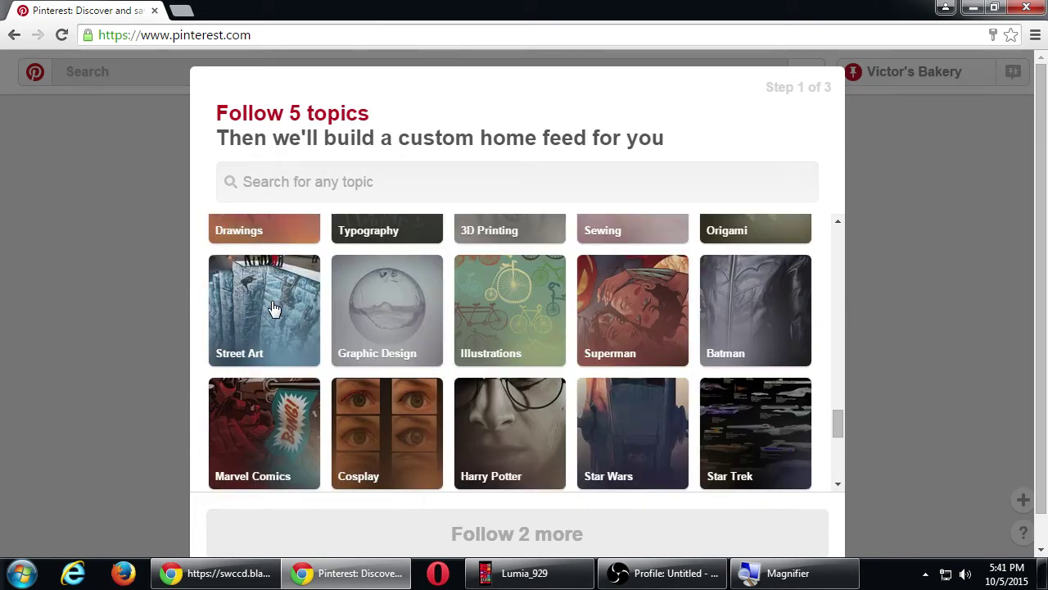
scroll(275, 307, down, 1)
scroll(275, 307, up, 1)
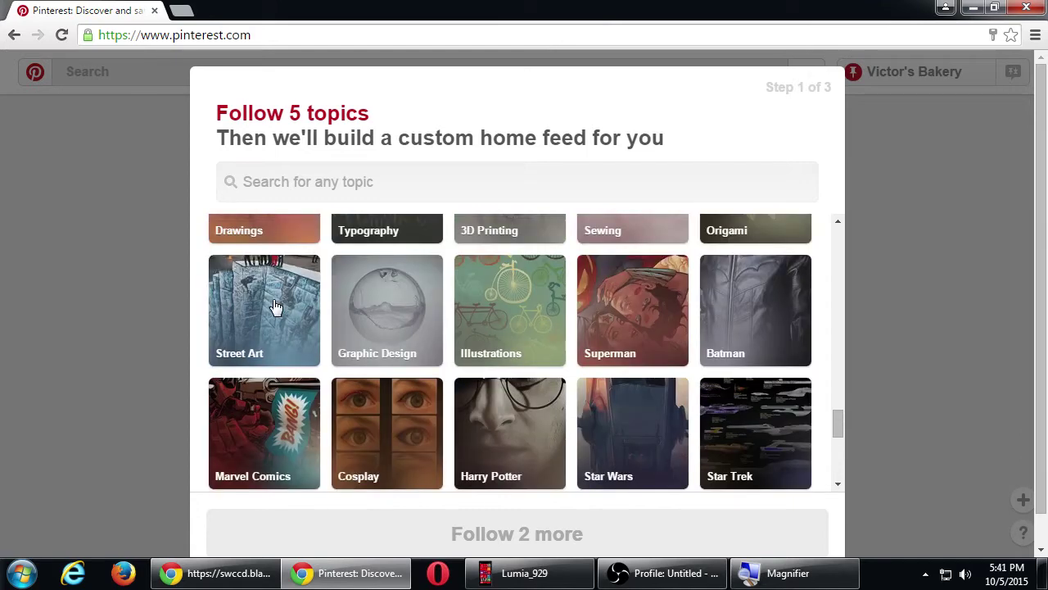
scroll(275, 307, down, 1)
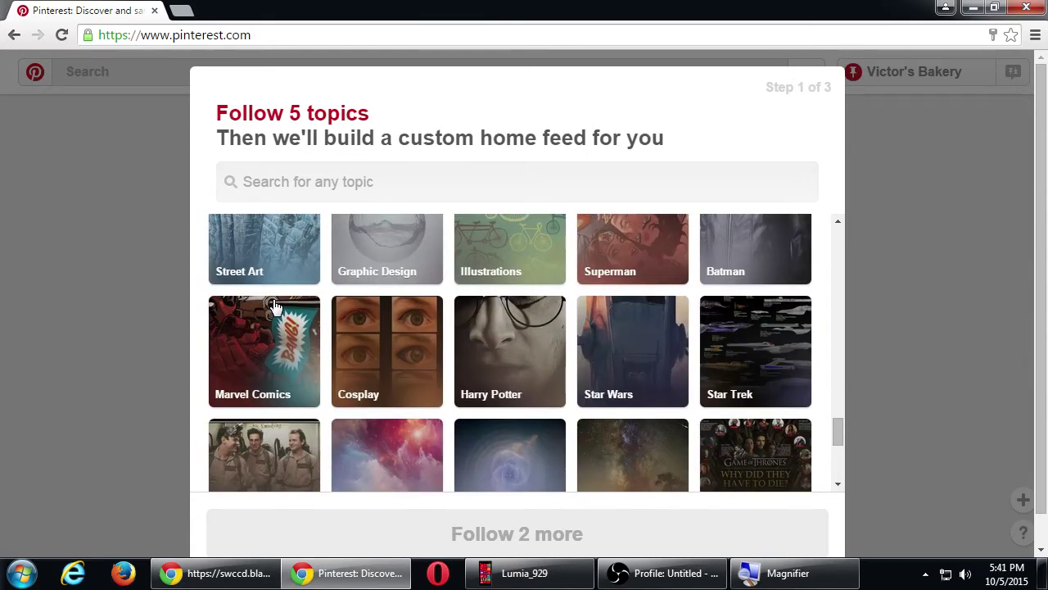
scroll(274, 307, down, 1)
scroll(274, 307, down, 1)
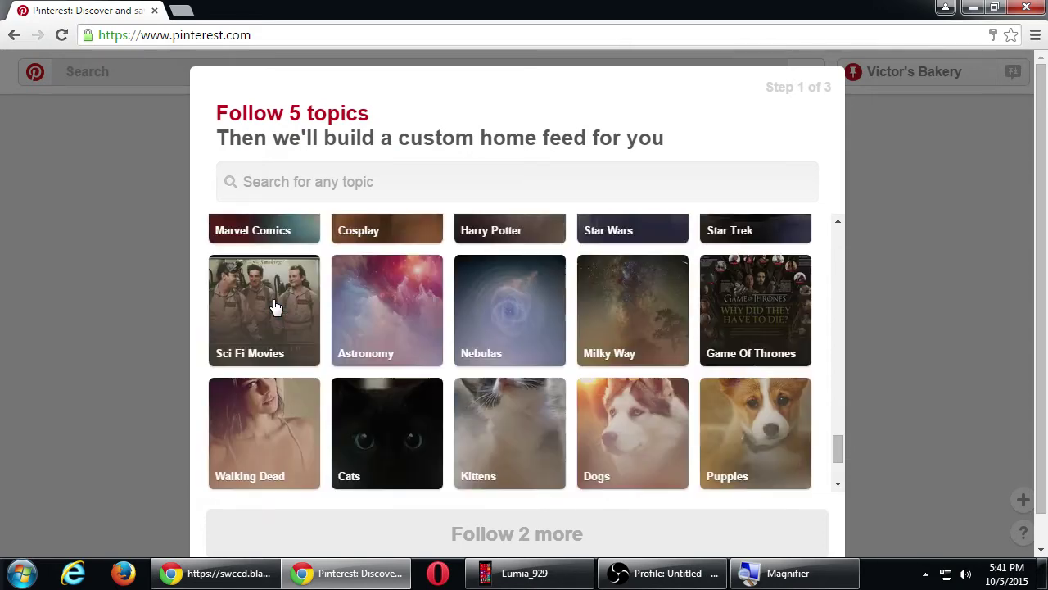
scroll(275, 307, down, 2)
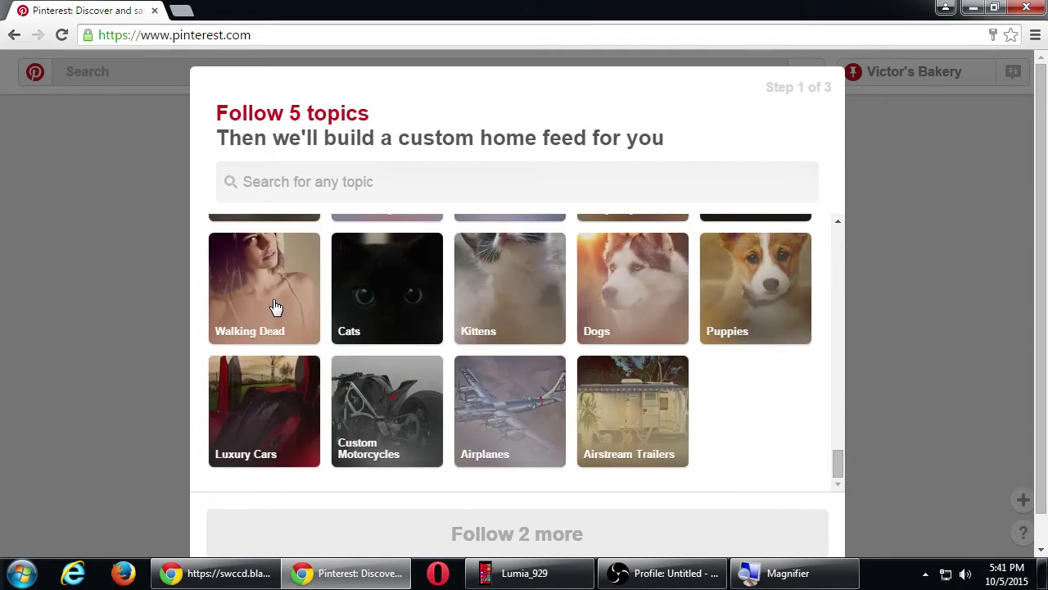
scroll(275, 307, down, 1)
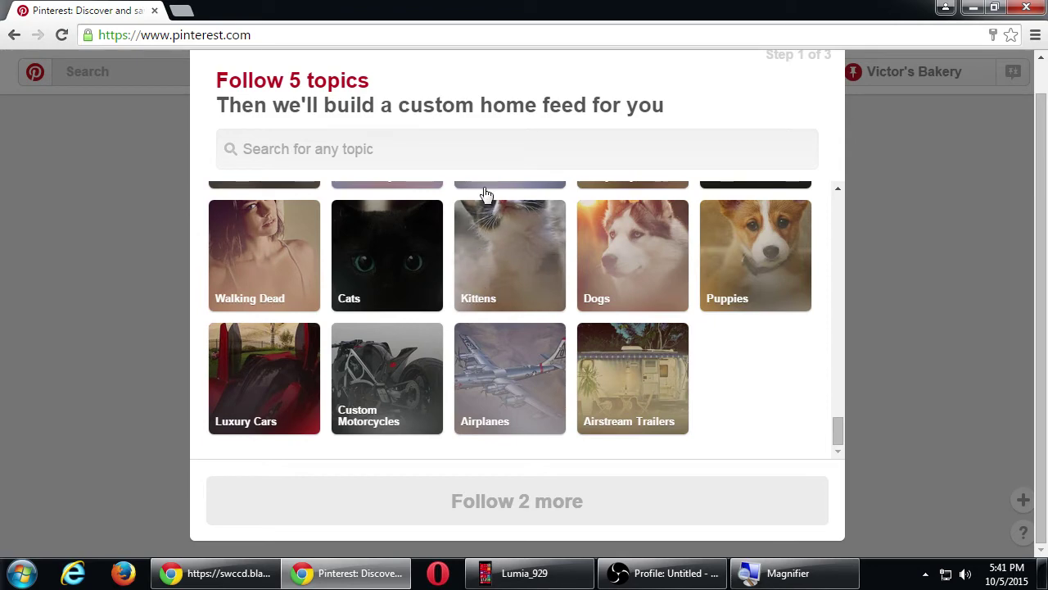
click(493, 151)
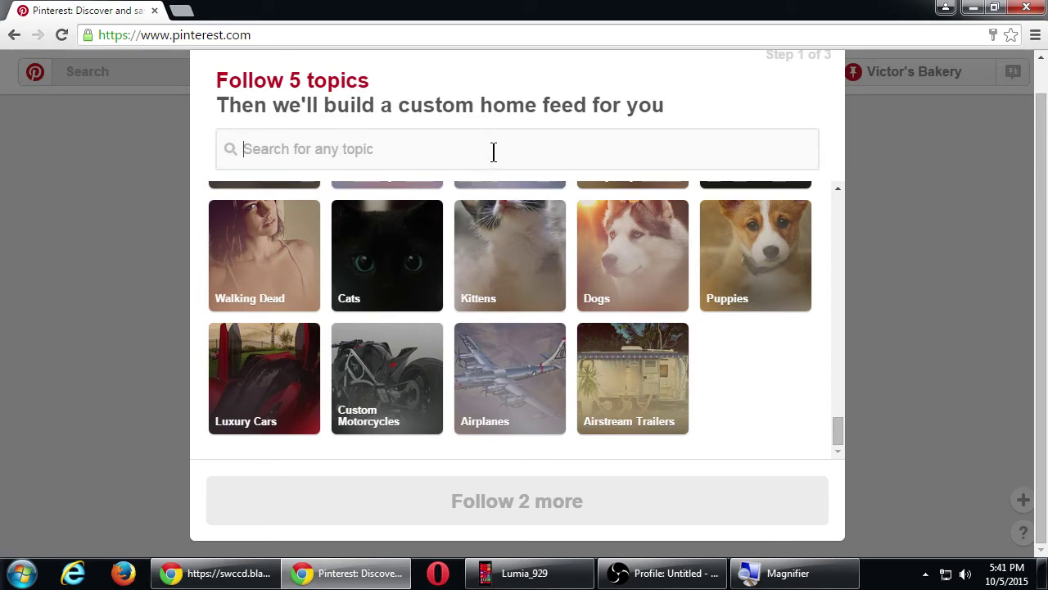
- Search topics for 'cookies', follow Italian Cookies and Birthday Cookies, and finish topic selection
text(cookies)
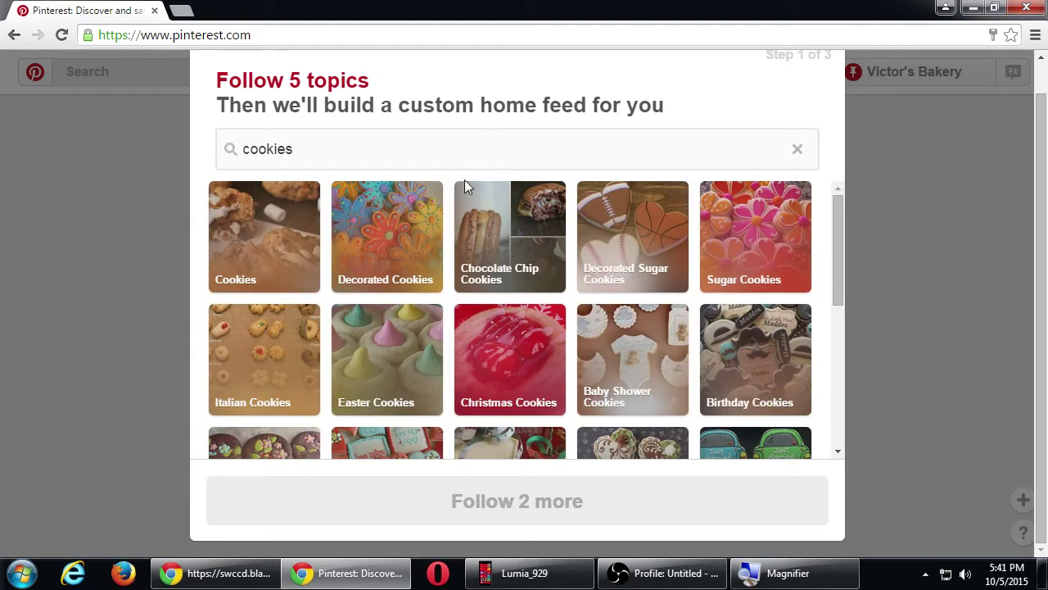
click(296, 337)
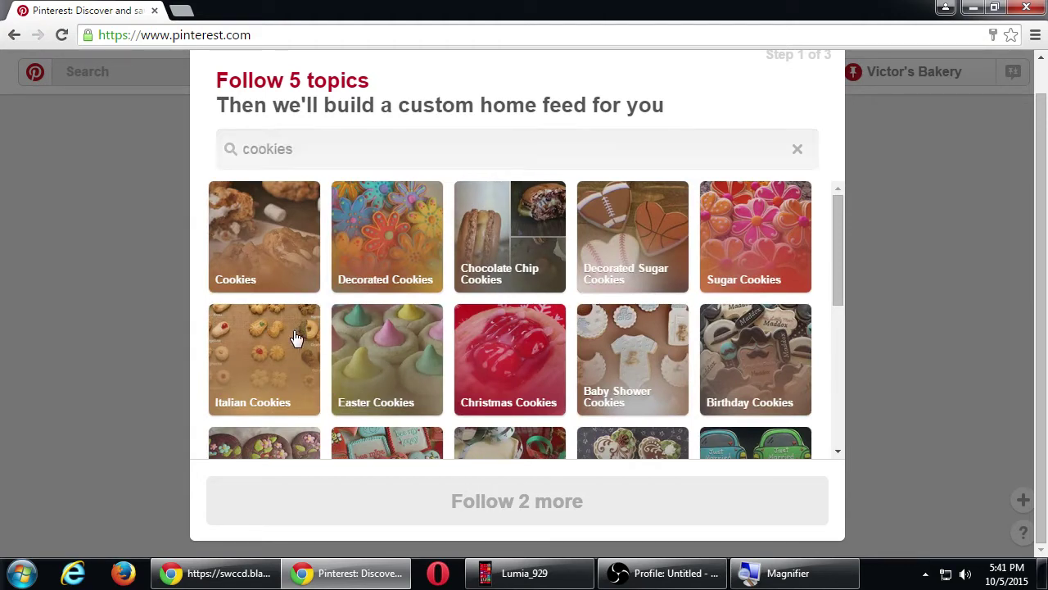
click(296, 337)
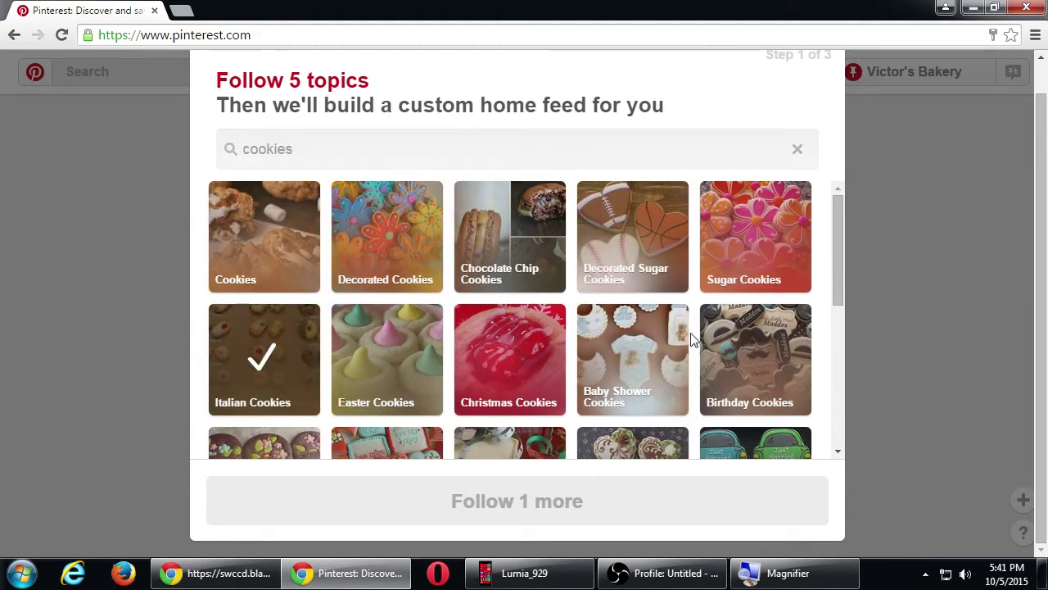
click(733, 344)
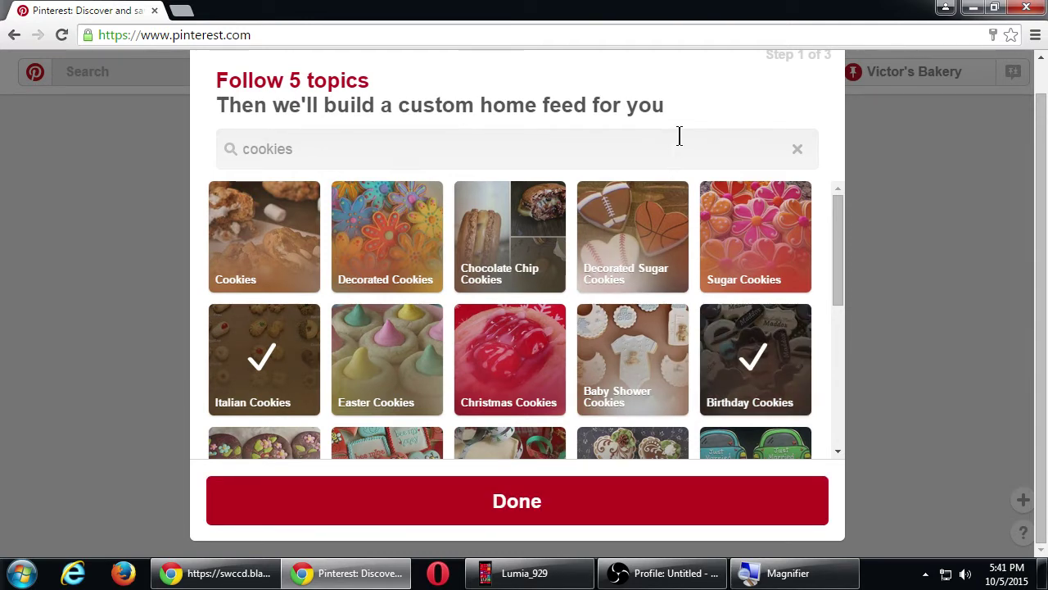
click(482, 495)
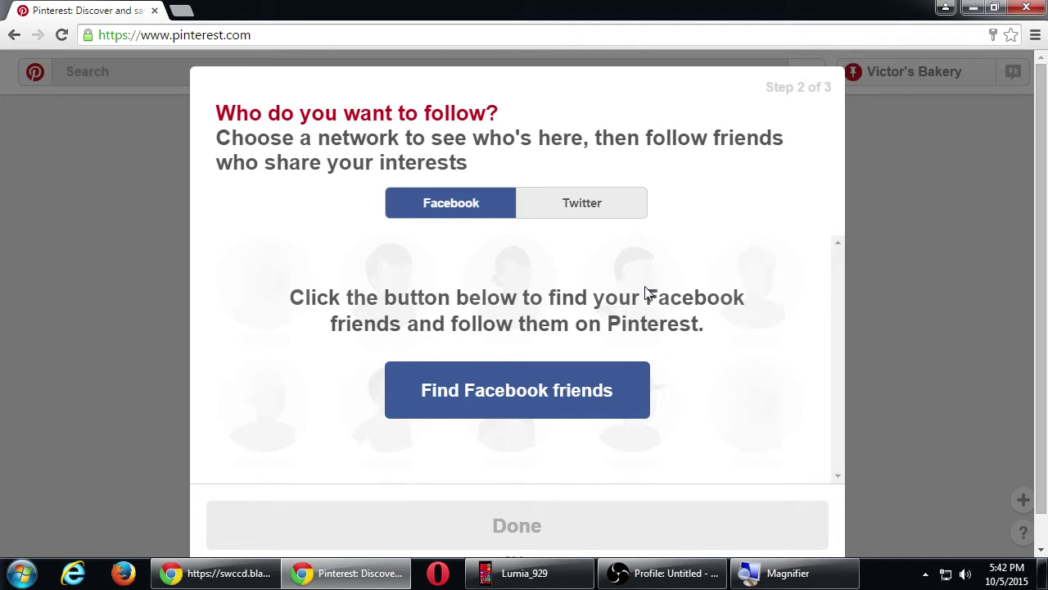
- Scroll down the step 2 'Who do you want to follow?' screen
scroll(595, 459, down, 1)
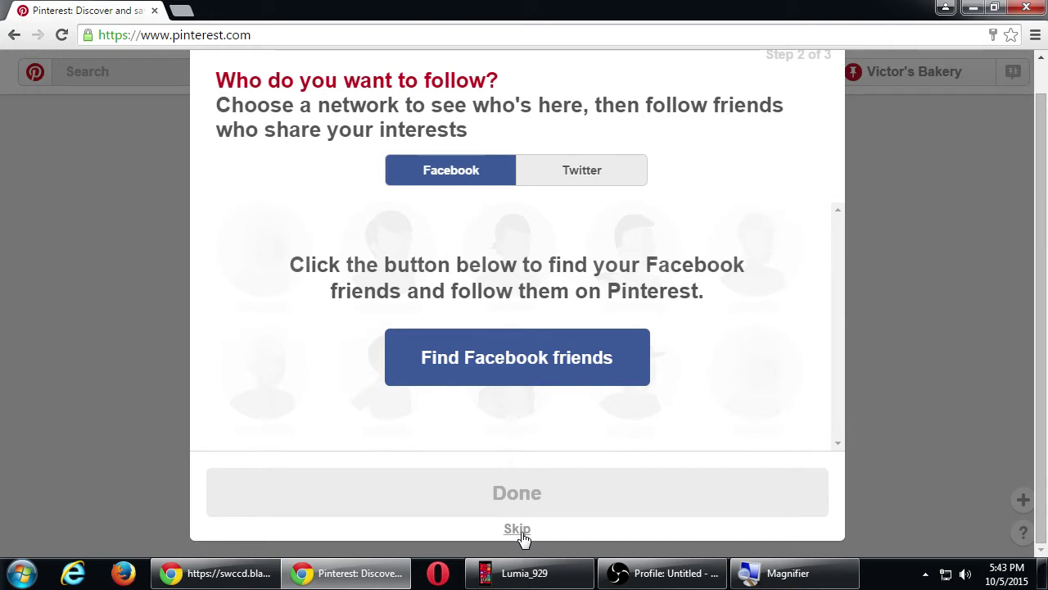
- Skip the follow-friends onboarding step and confirm the skip, reaching step 3 of 3
click(521, 530)
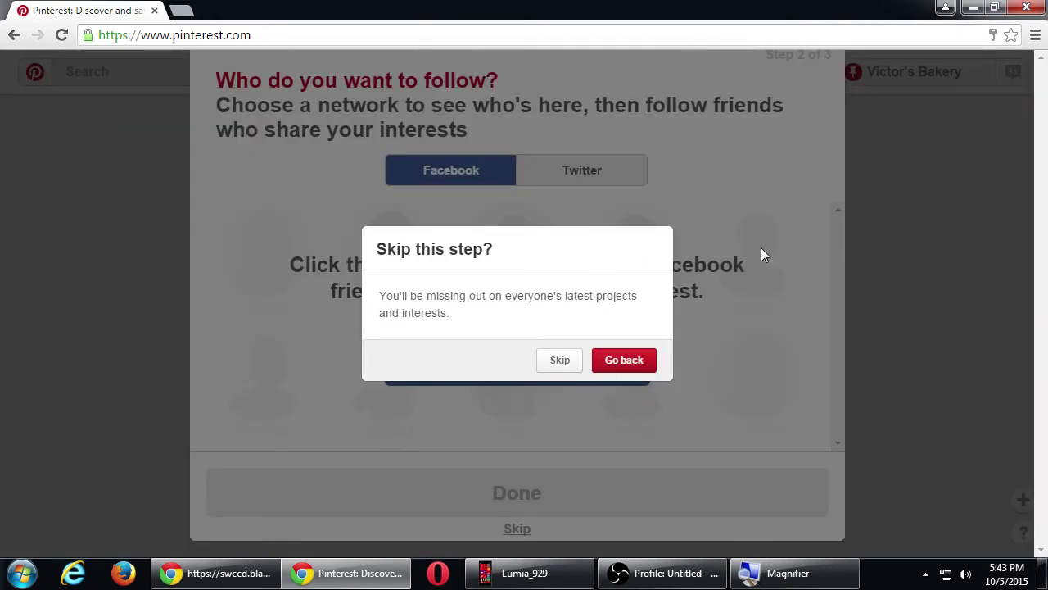
click(555, 361)
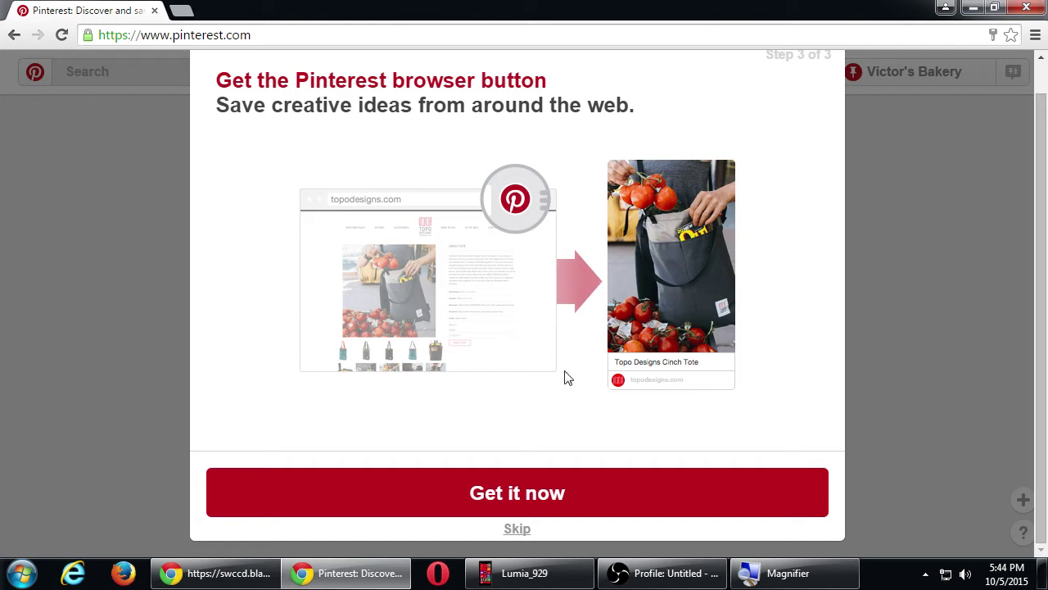
- Skip the Pinterest browser button step and confirm, finishing onboarding
click(511, 525)
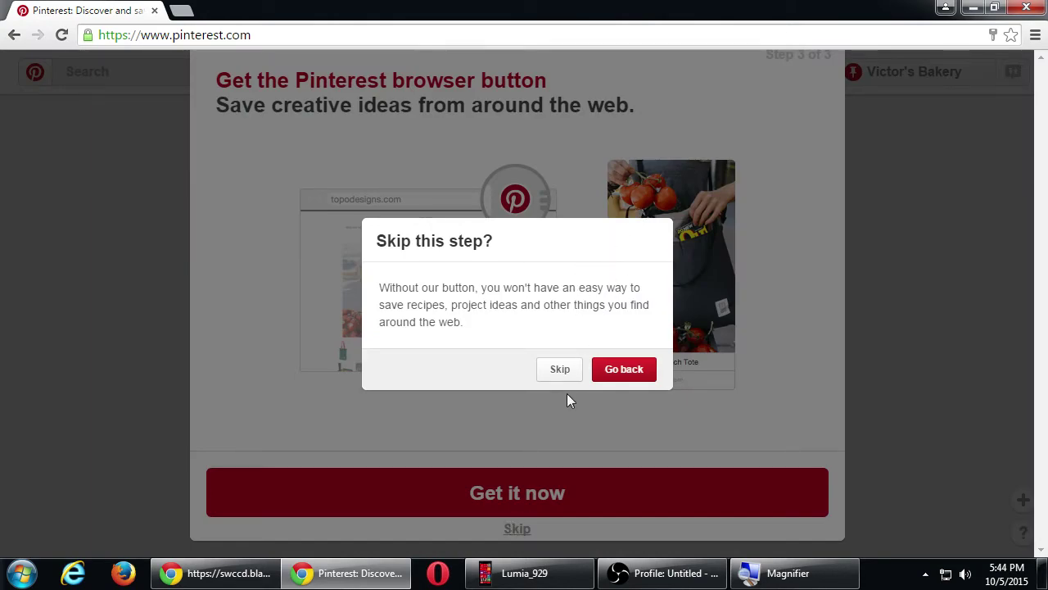
click(560, 369)
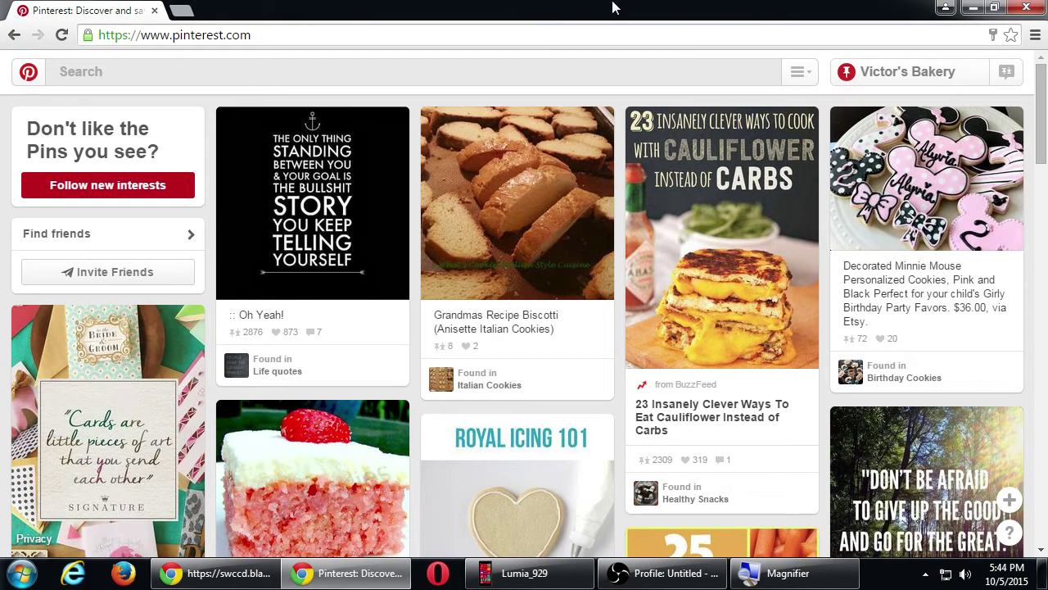
mouse_move(684, 191)
scroll(685, 191, down, 2)
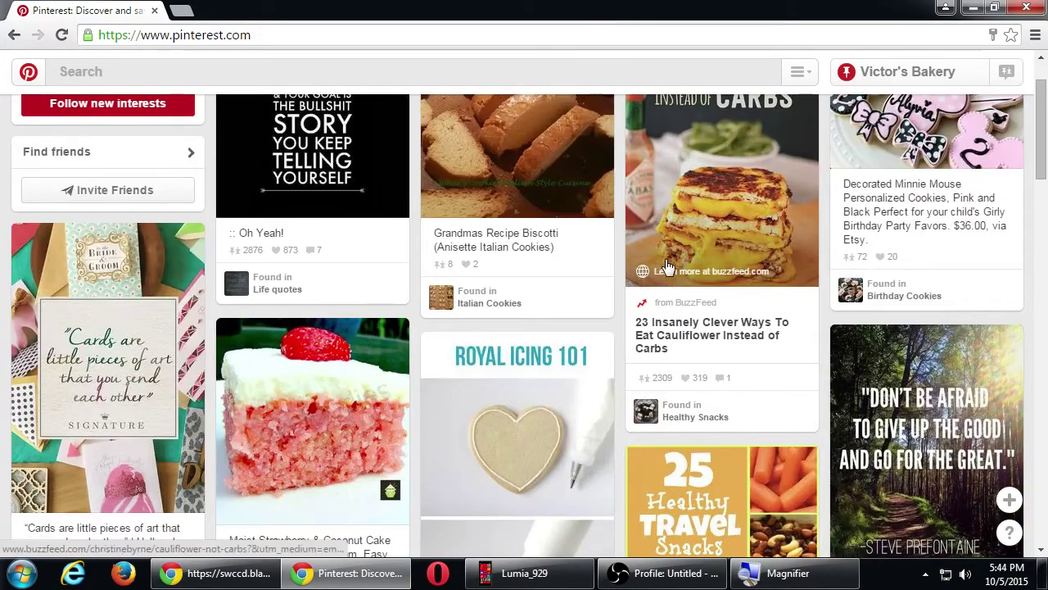
scroll(556, 277, down, 1)
scroll(433, 253, down, 4)
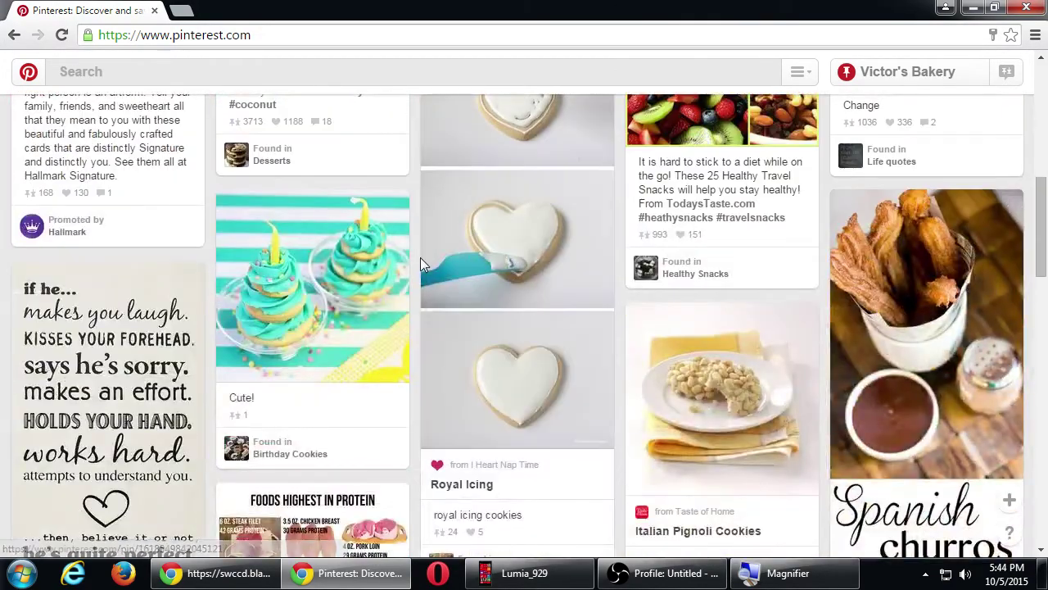
scroll(420, 257, down, 3)
scroll(420, 257, down, 3)
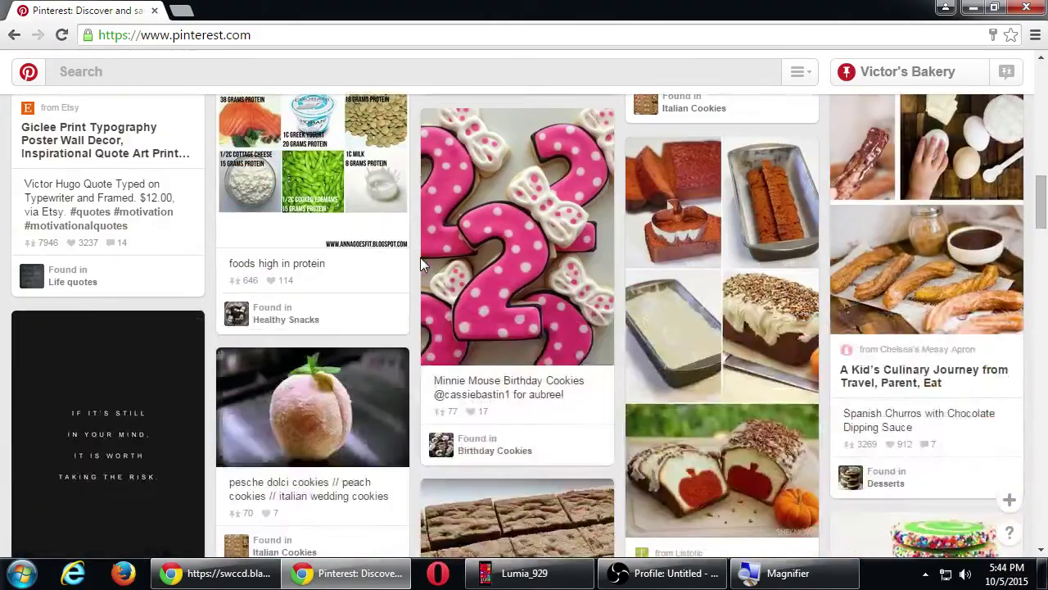
scroll(420, 257, up, 2)
scroll(421, 260, up, 10)
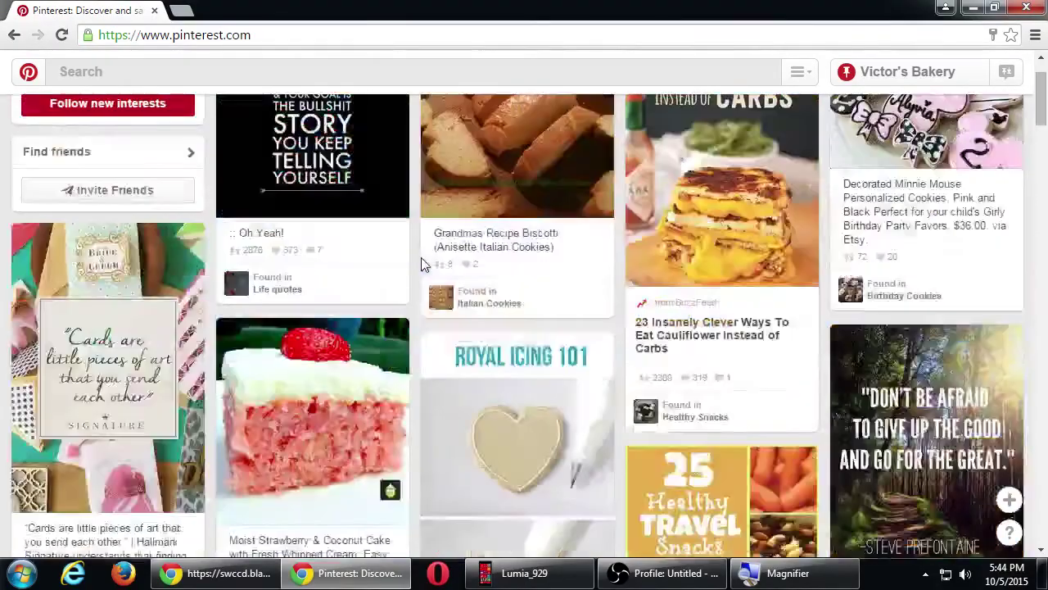
scroll(421, 257, down, 12)
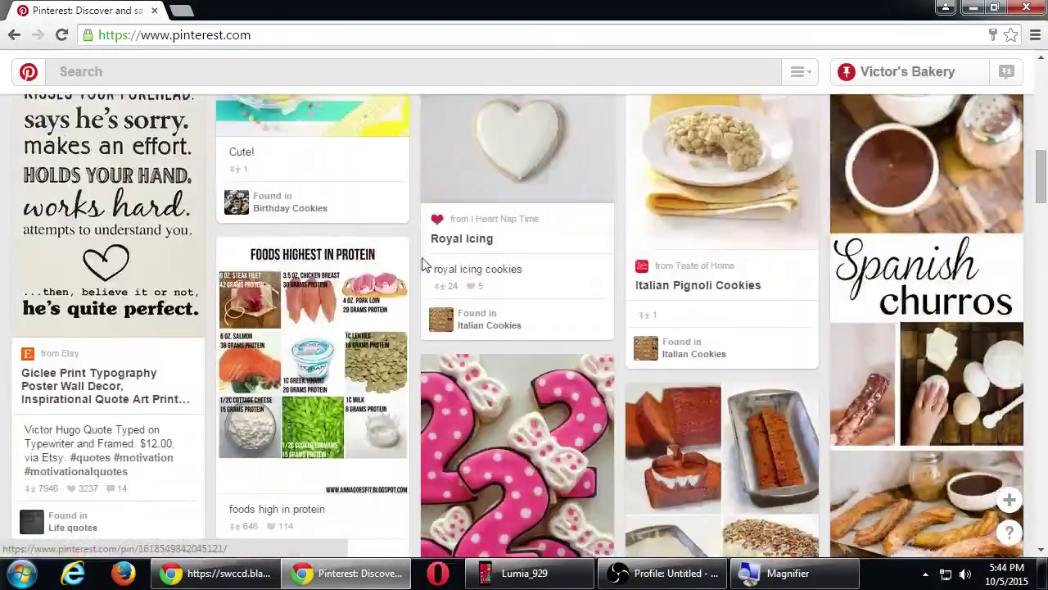
scroll(424, 264, down, 5)
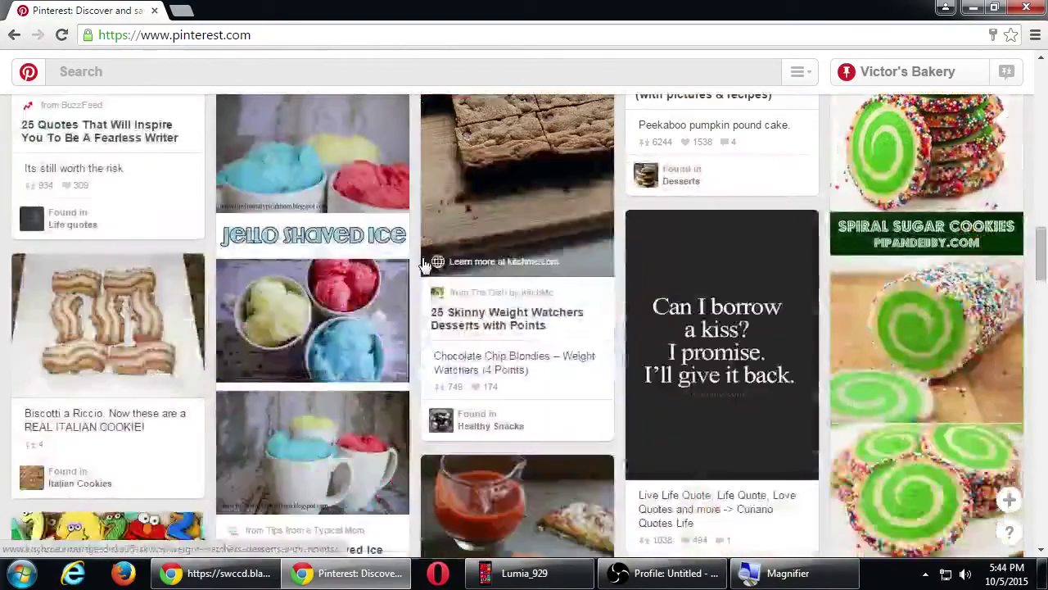
scroll(424, 264, up, 5)
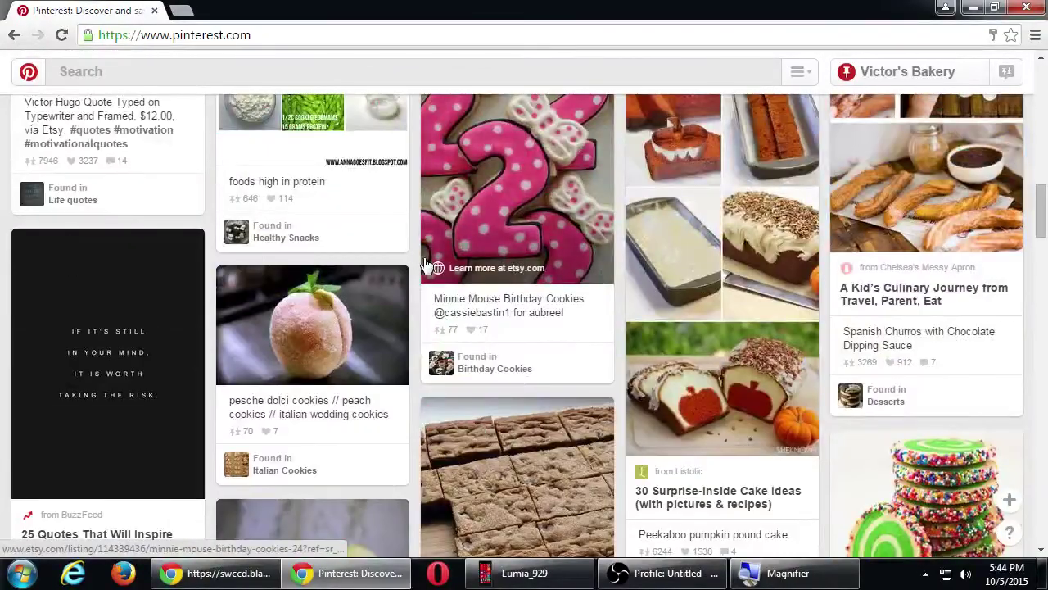
scroll(424, 264, down, 9)
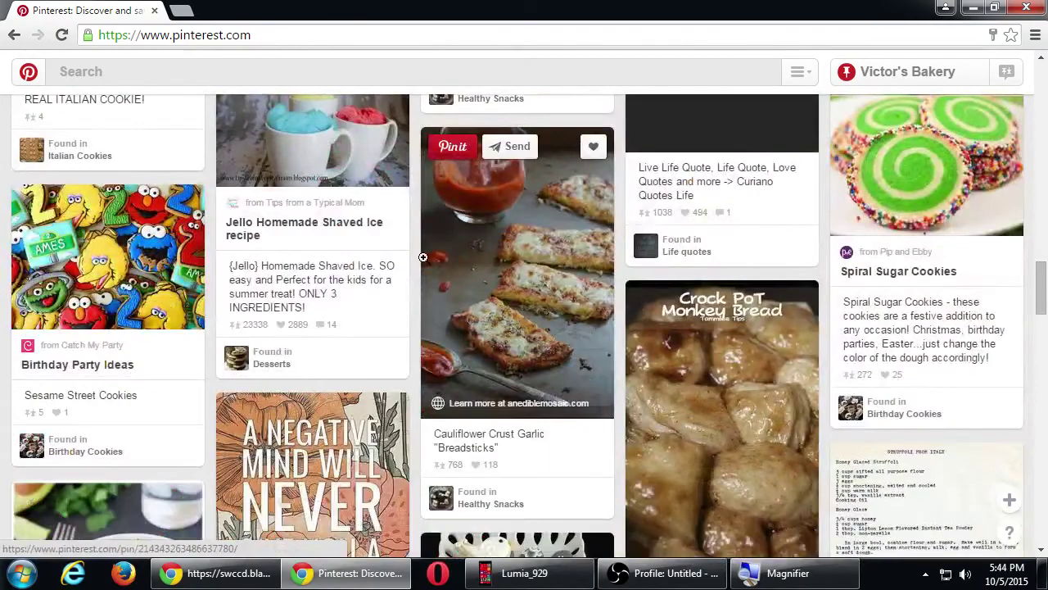
scroll(423, 257, down, 7)
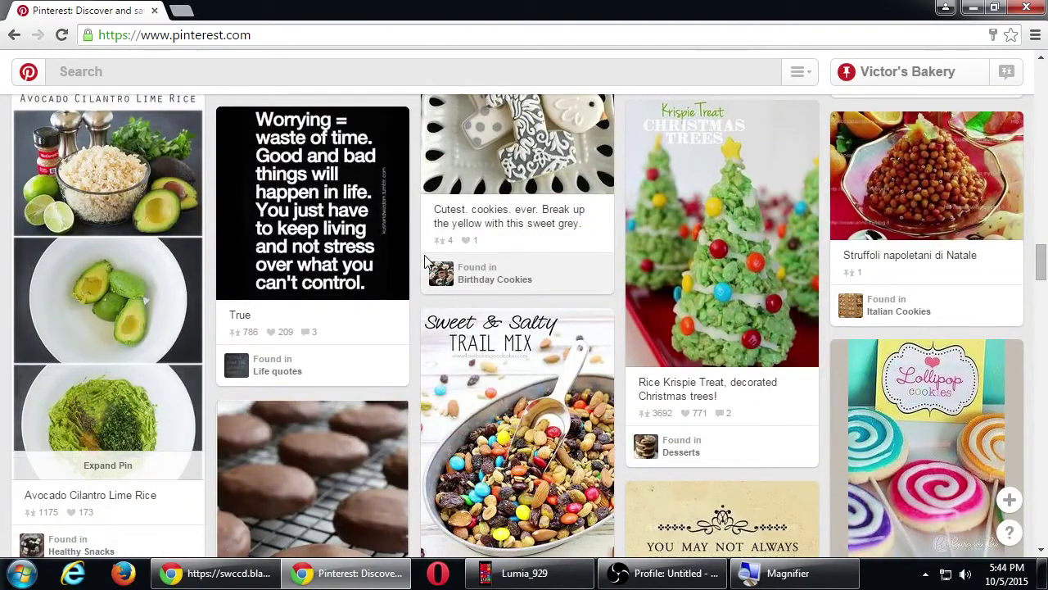
scroll(430, 266, up, 7)
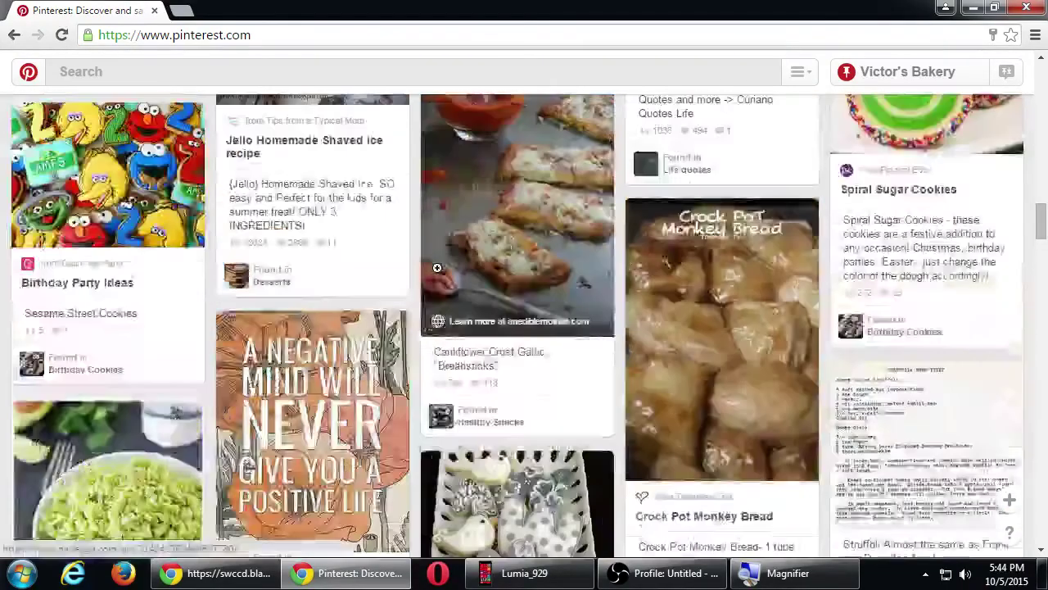
scroll(437, 267, up, 10)
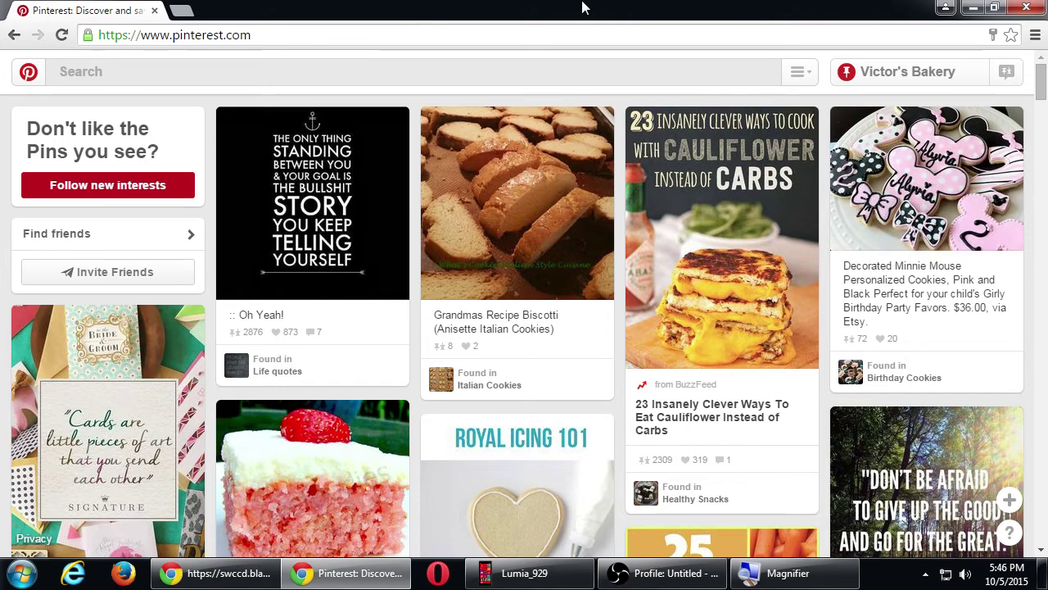
- Scroll the home feed down to Coconut Chocolate Bars, Brownie Dessert Pizza and 15 Baking Tricks pins
key(super+plus)
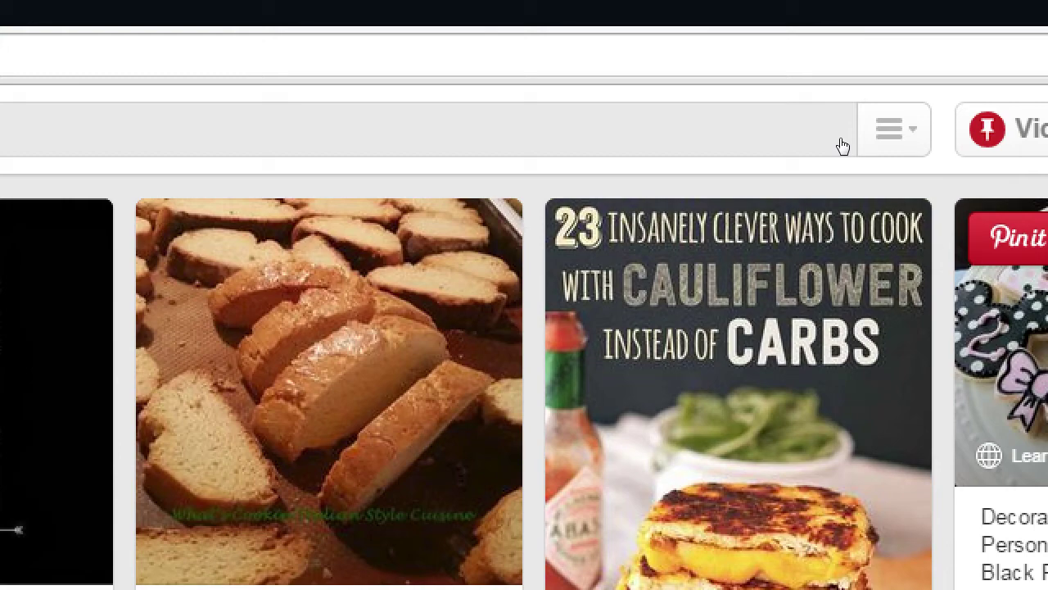
key(super+minus)
scroll(714, 379, down, 4)
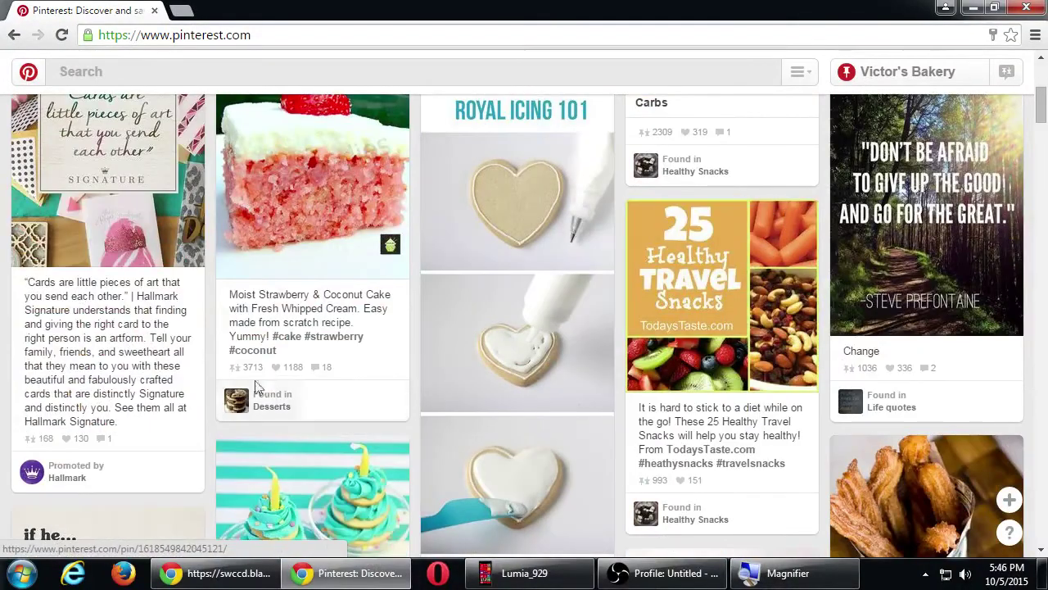
scroll(232, 375, down, 4)
scroll(232, 375, down, 5)
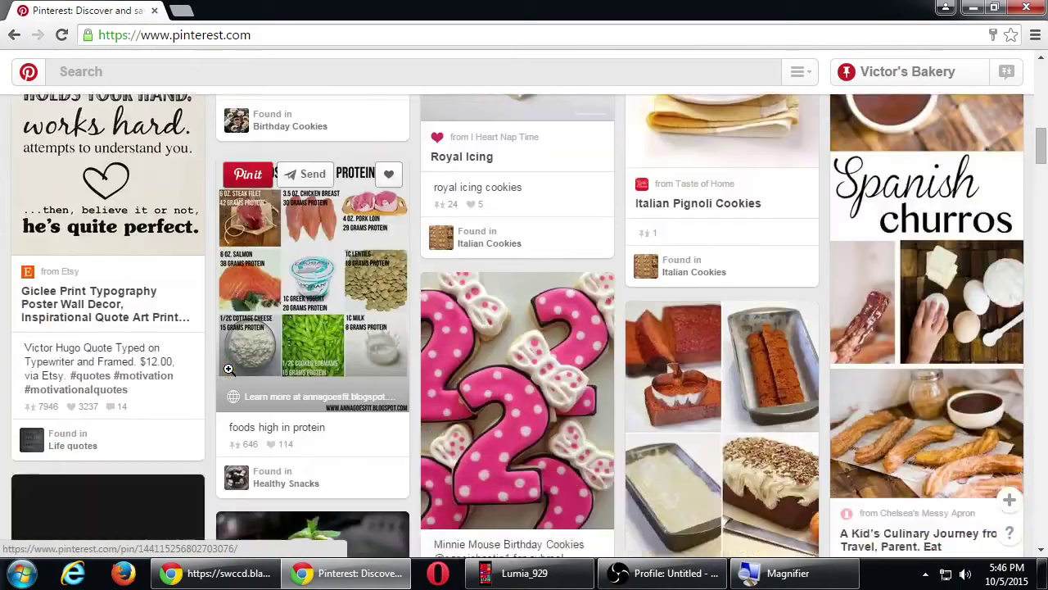
scroll(232, 375, up, 10)
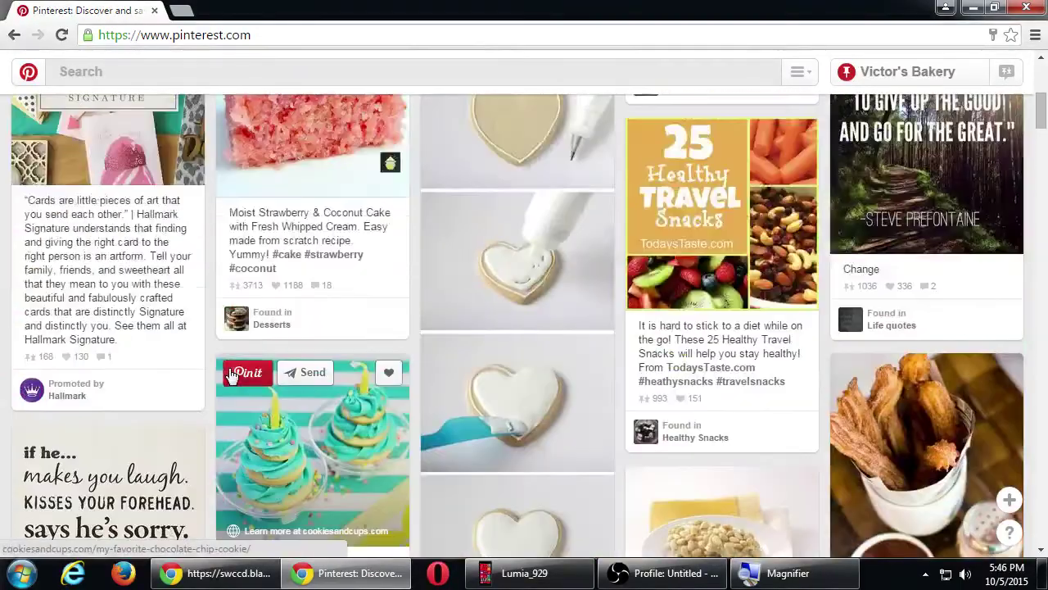
scroll(232, 375, down, 1)
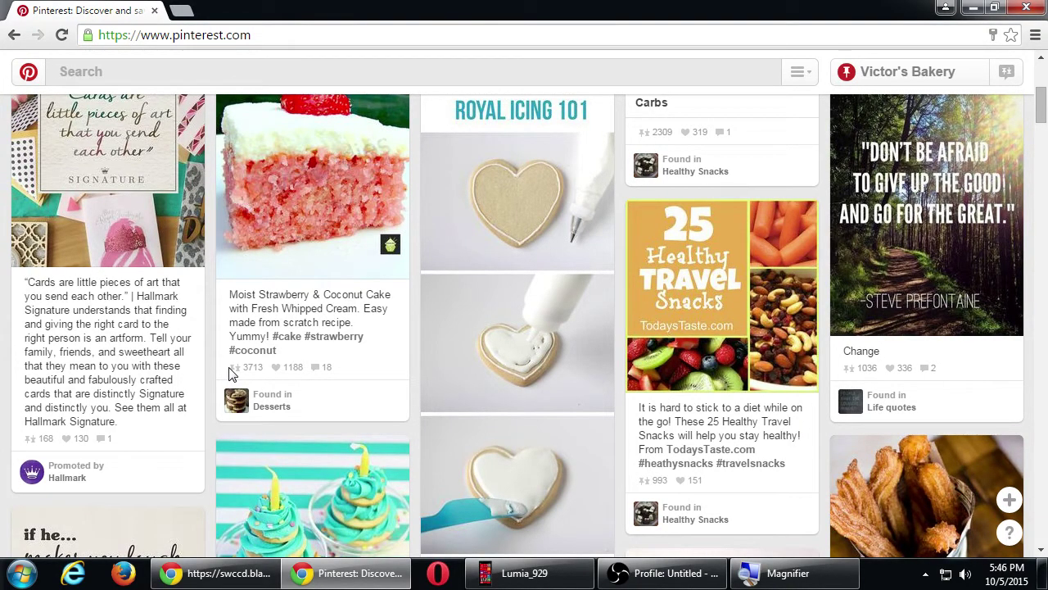
scroll(229, 373, down, 4)
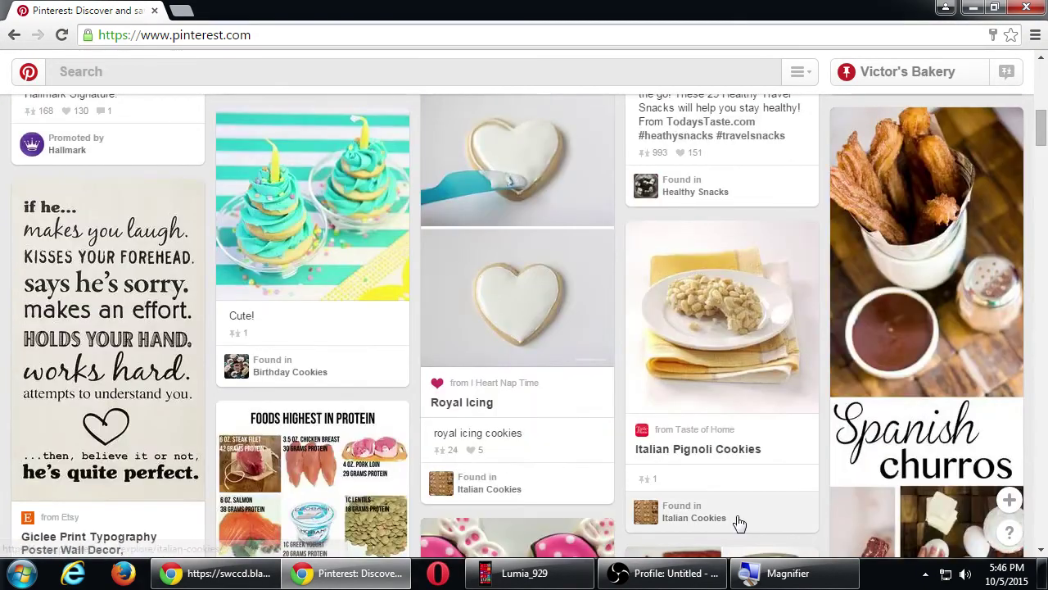
scroll(739, 519, down, 3)
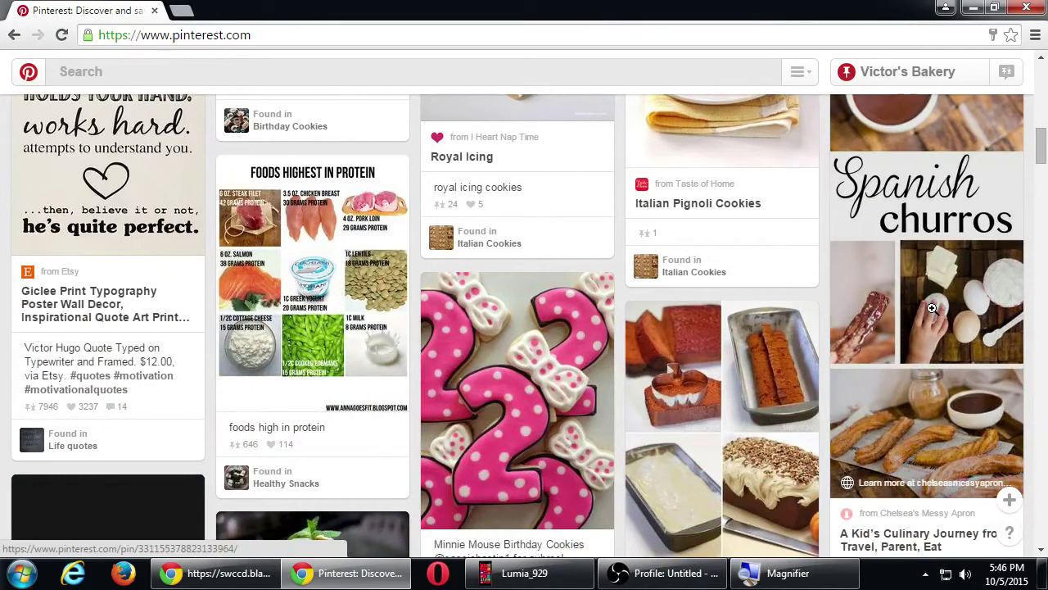
scroll(936, 305, down, 2)
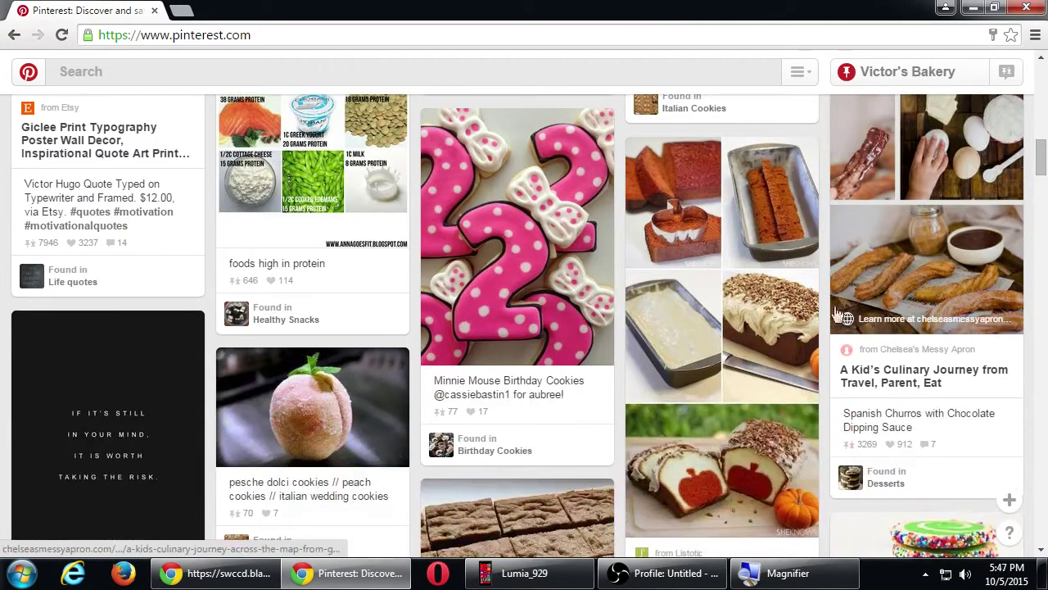
scroll(823, 310, up, 1)
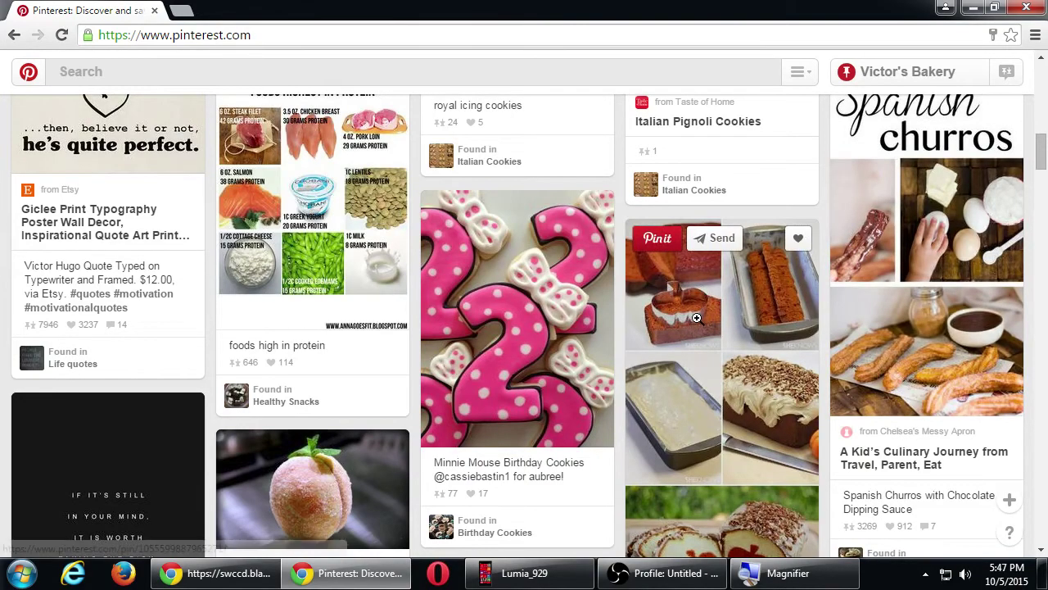
scroll(723, 324, down, 8)
scroll(563, 324, down, 2)
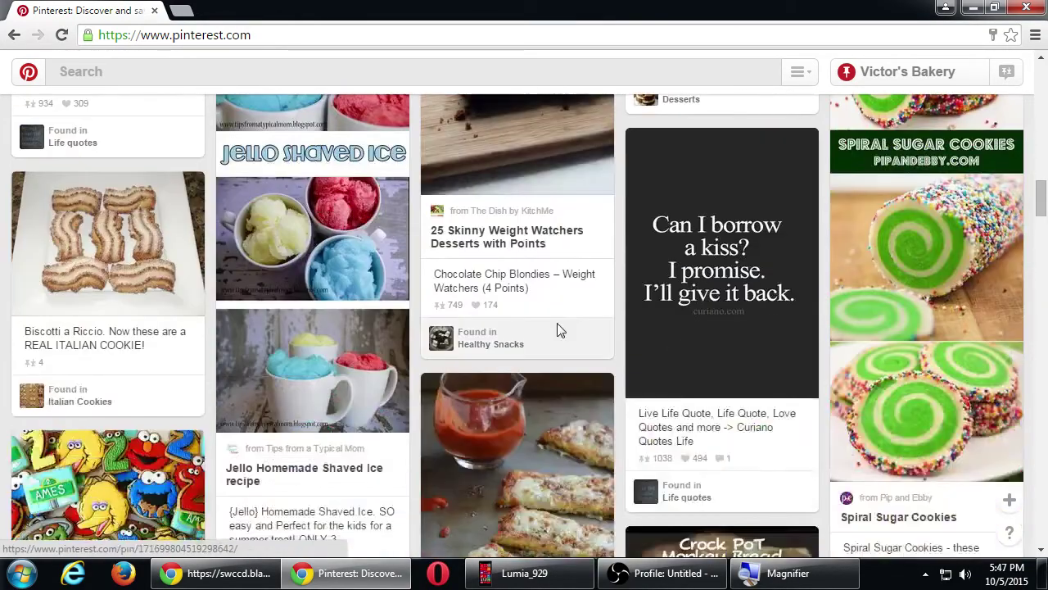
scroll(561, 328, down, 2)
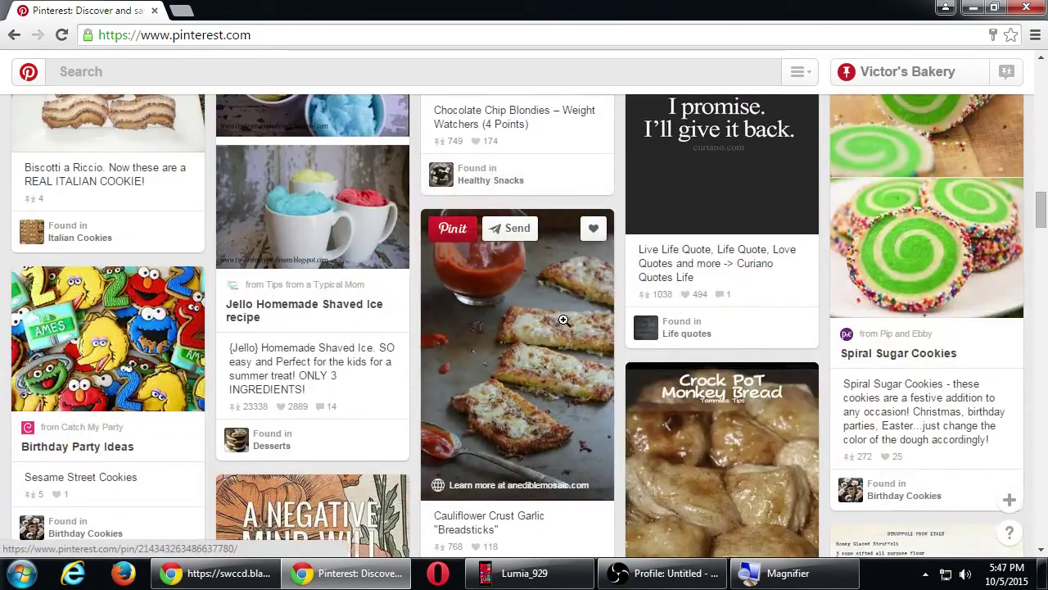
scroll(557, 322, down, 4)
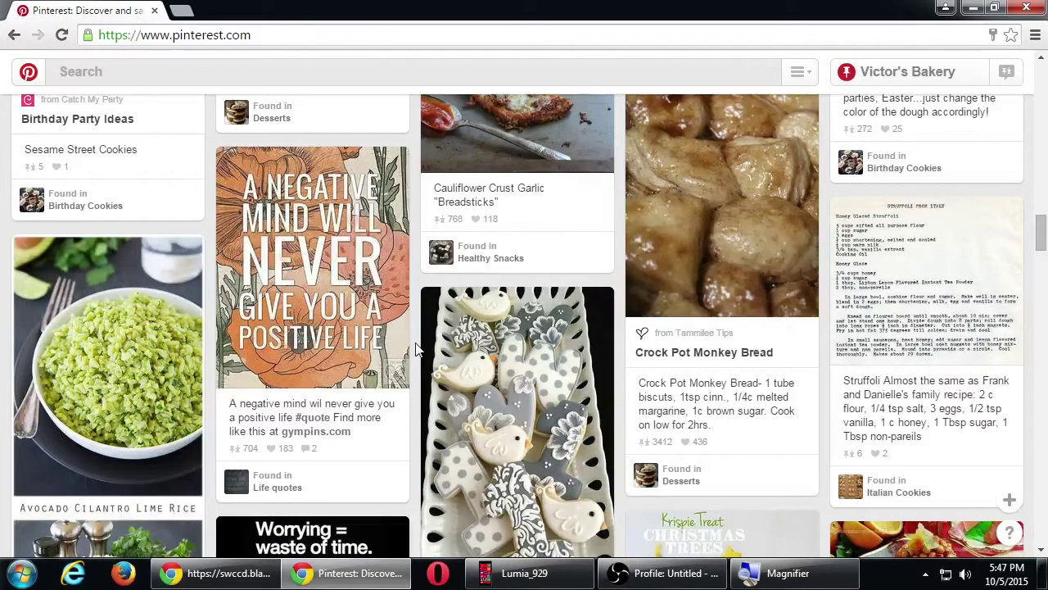
scroll(524, 292, down, 3)
scroll(524, 293, down, 12)
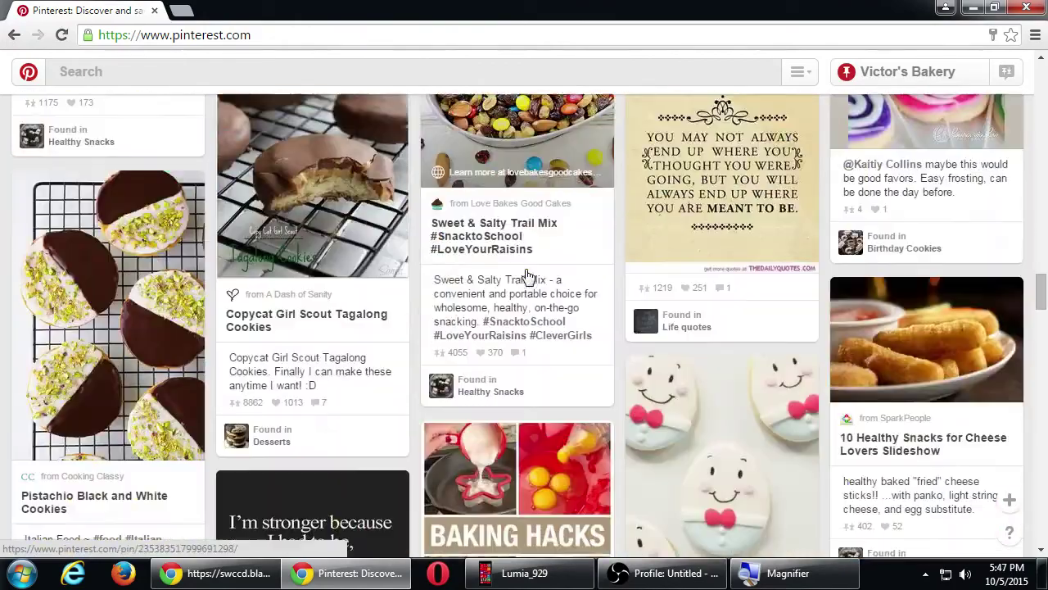
scroll(525, 269, down, 4)
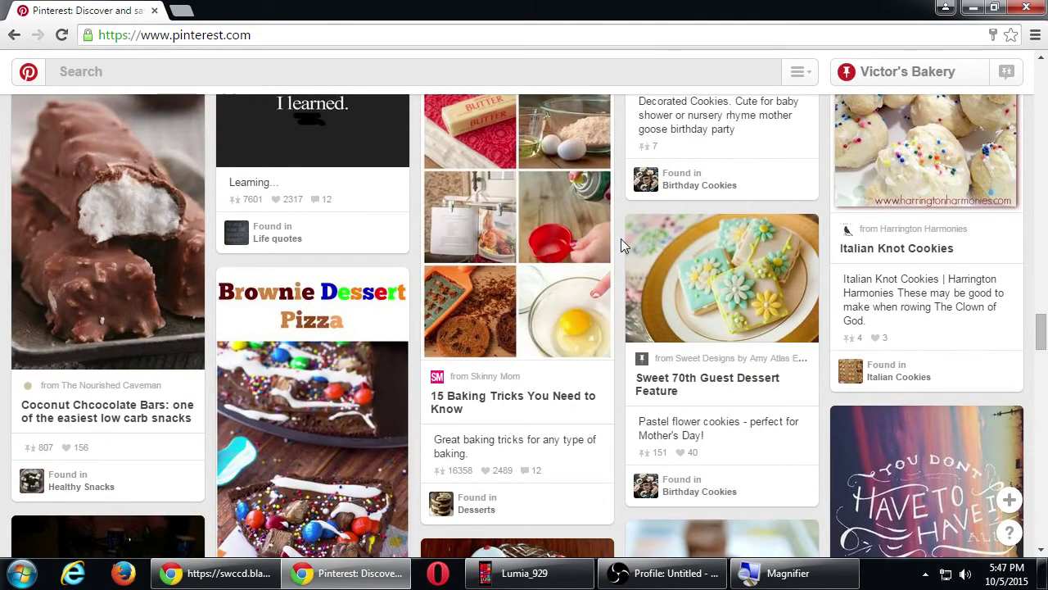
key(super+plus)
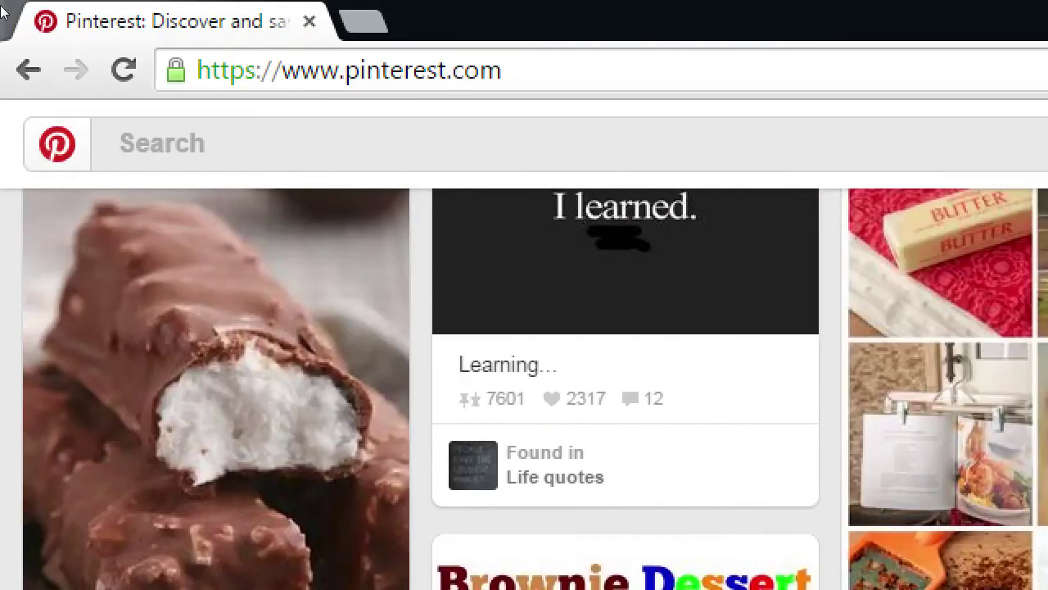
- Go back twice to reload the home feed from its start
click(29, 74)
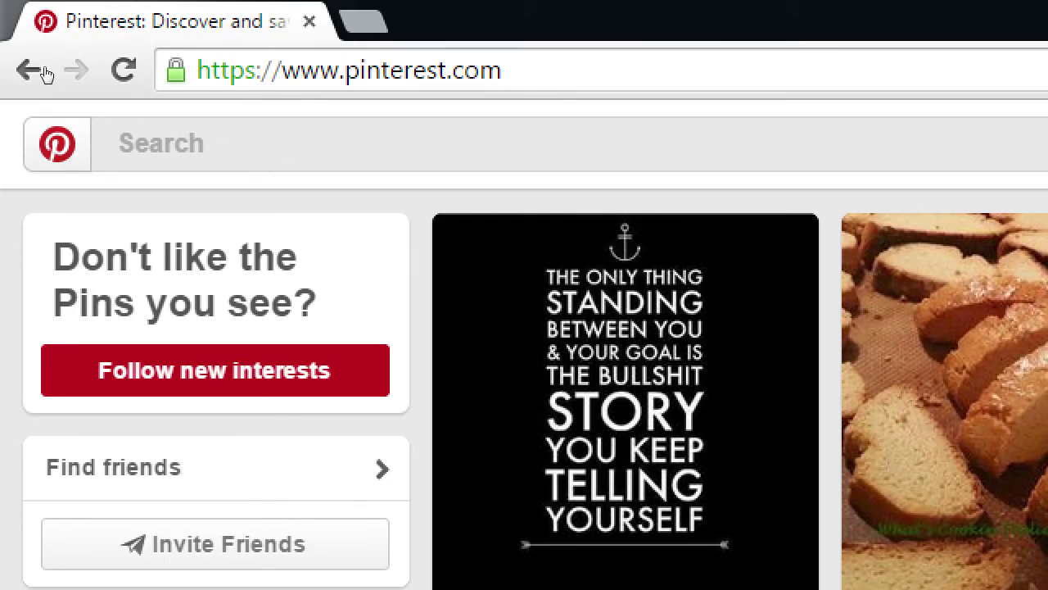
click(30, 72)
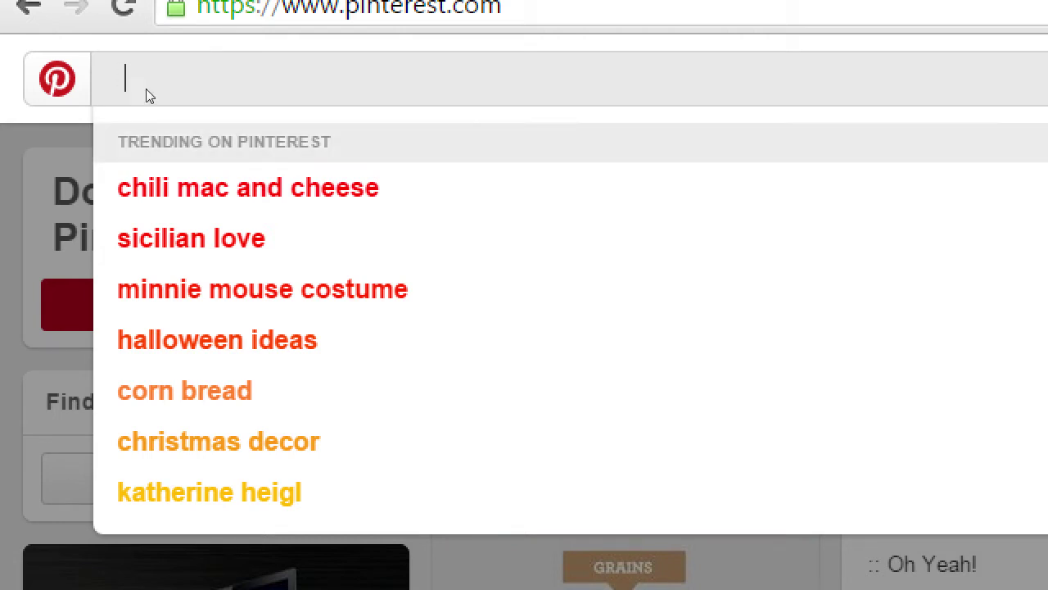
- Search the trending term 'chili mac and cheese' and scroll through its recipe pins
key(Down)
key(Return)
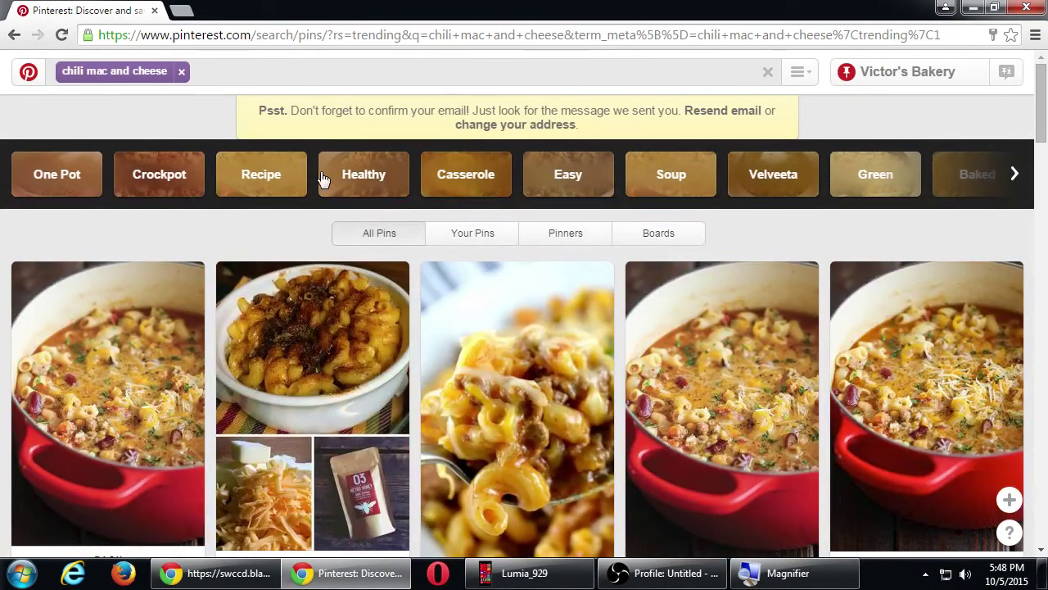
scroll(308, 256, down, 15)
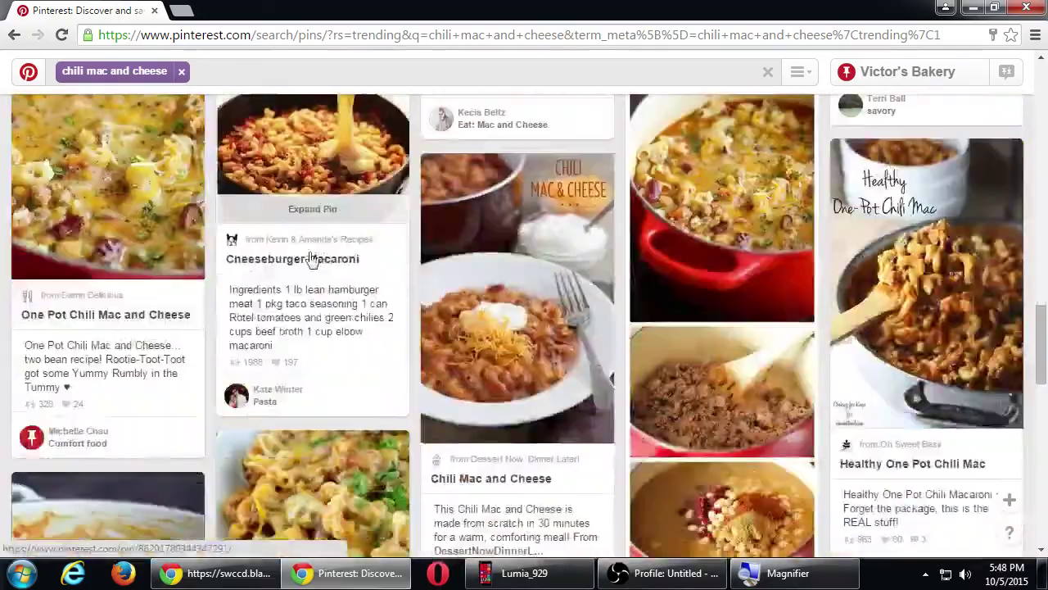
scroll(312, 258, down, 15)
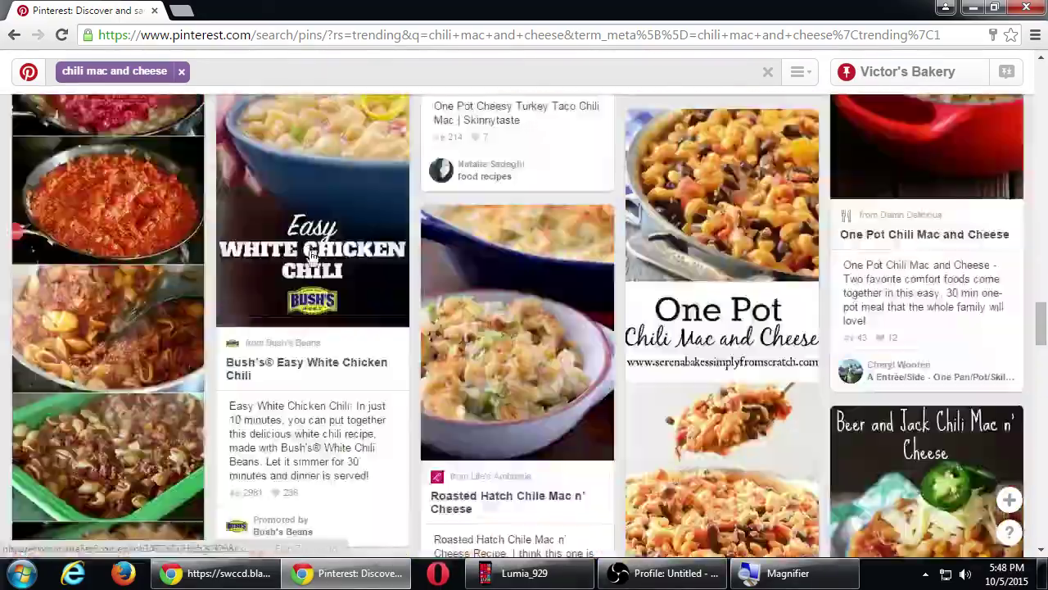
scroll(308, 250, up, 10)
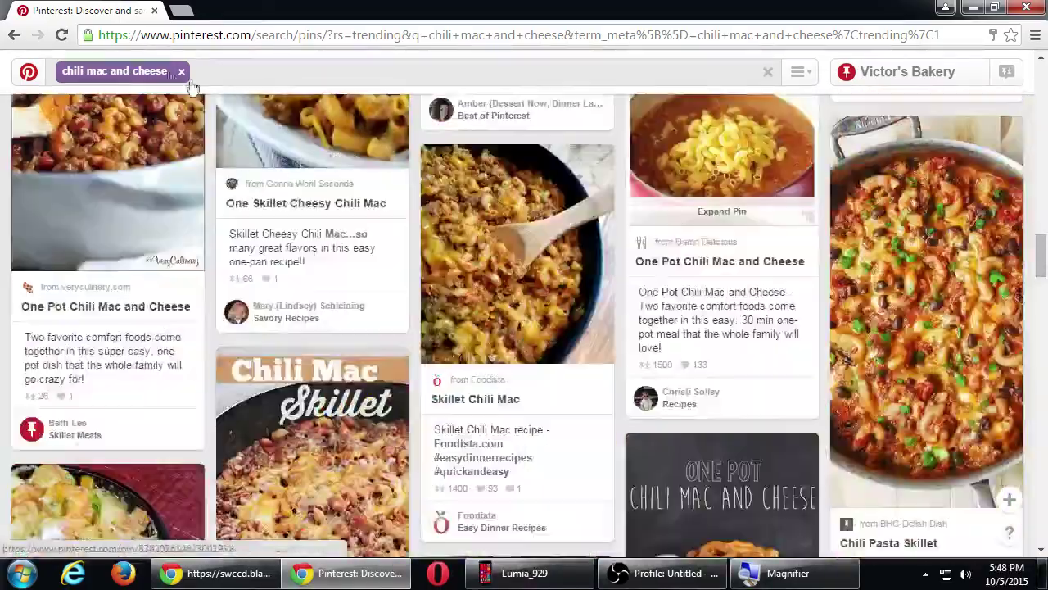
key(super+plus)
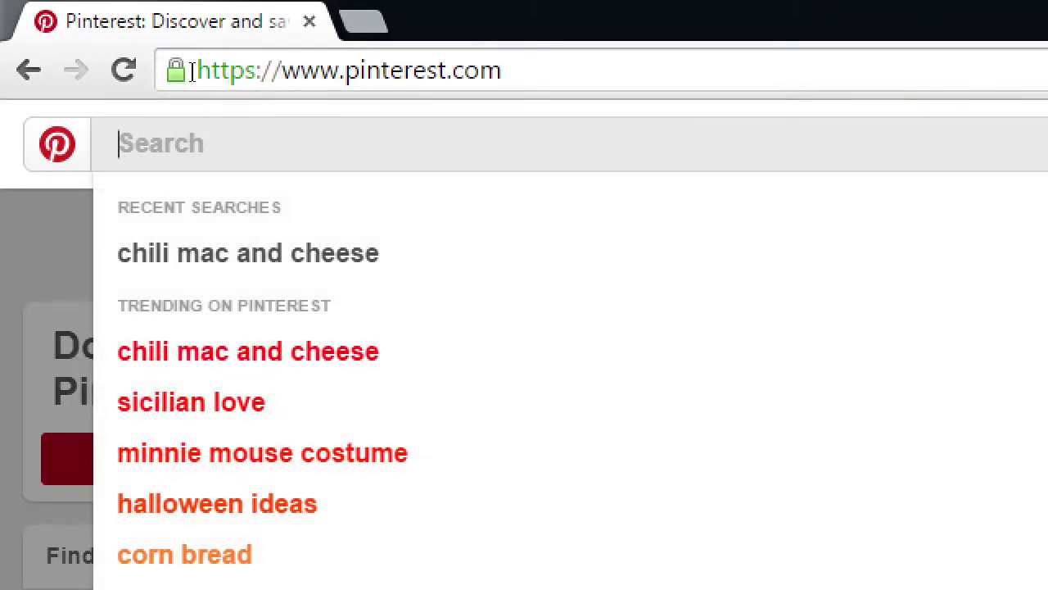
- Type 'realty' and run the suggested 'realty photography' search
text(realty)
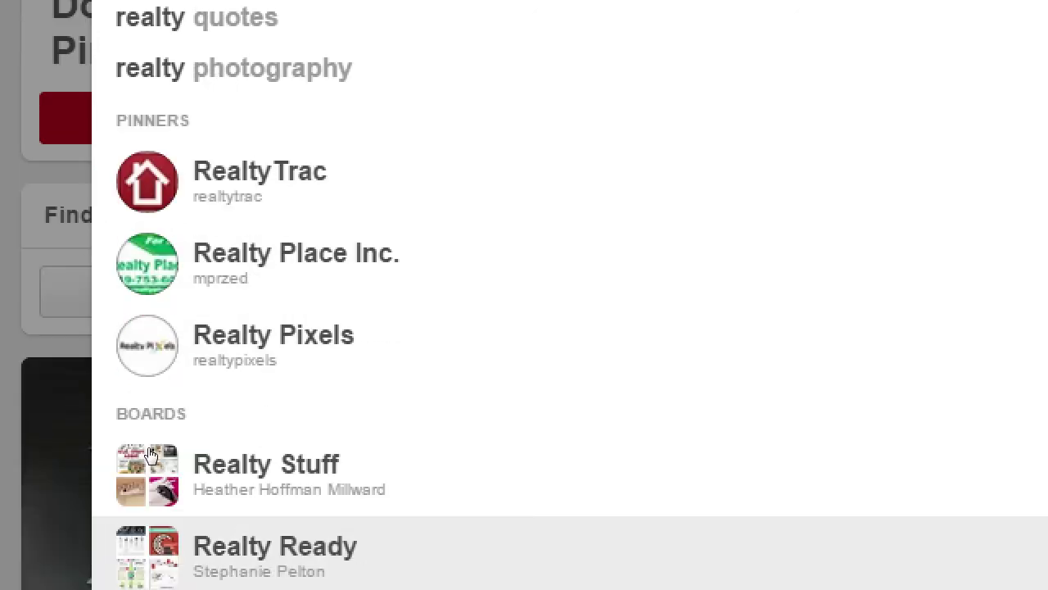
key(Up)
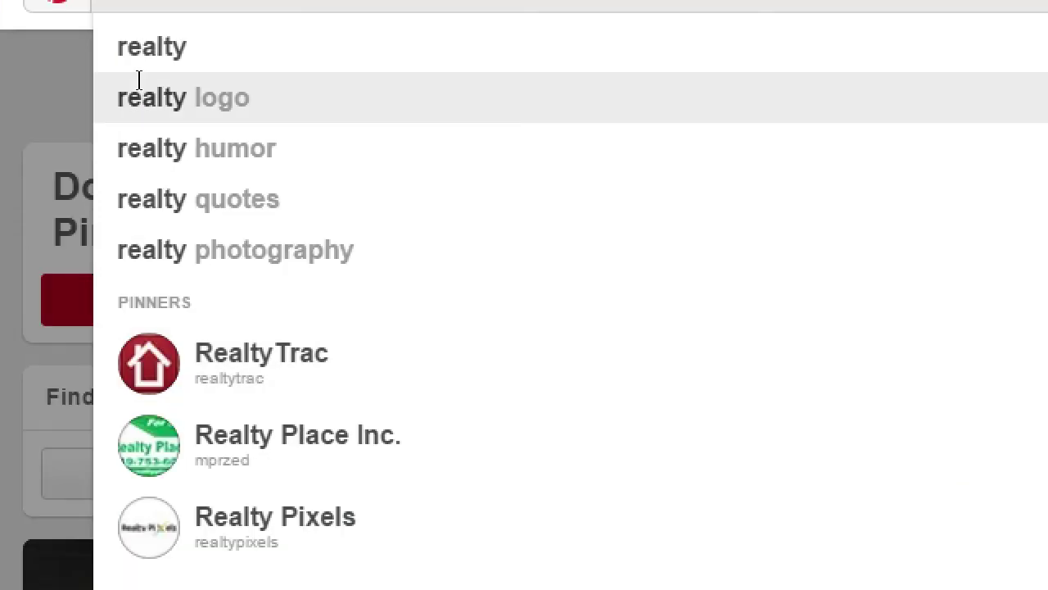
key(Up)
key(Return)
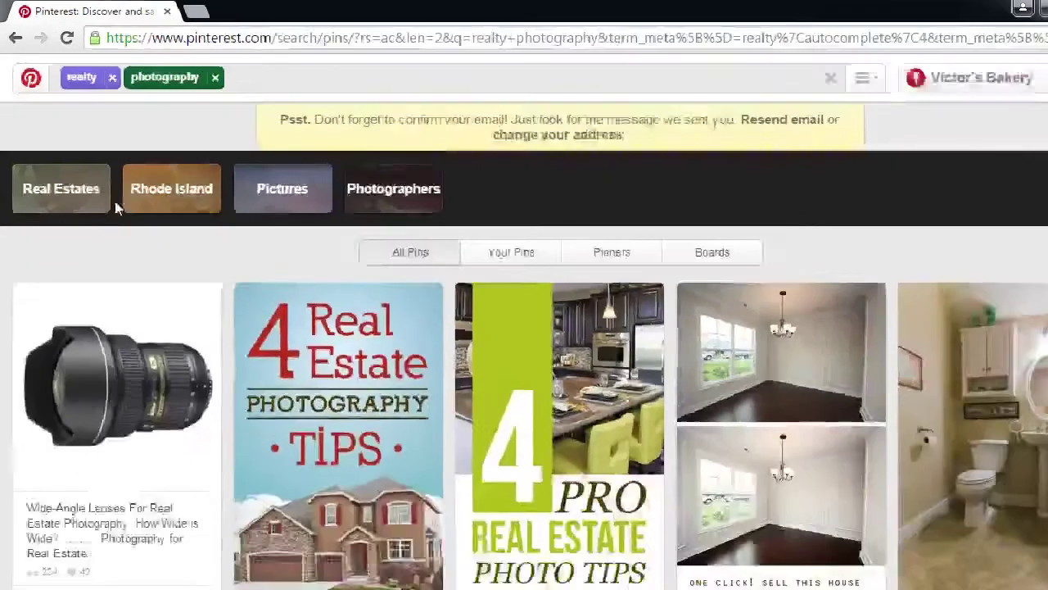
- Scroll the realty photography results and open the 'How to Stage & Photograph' pin
scroll(314, 298, down, 1)
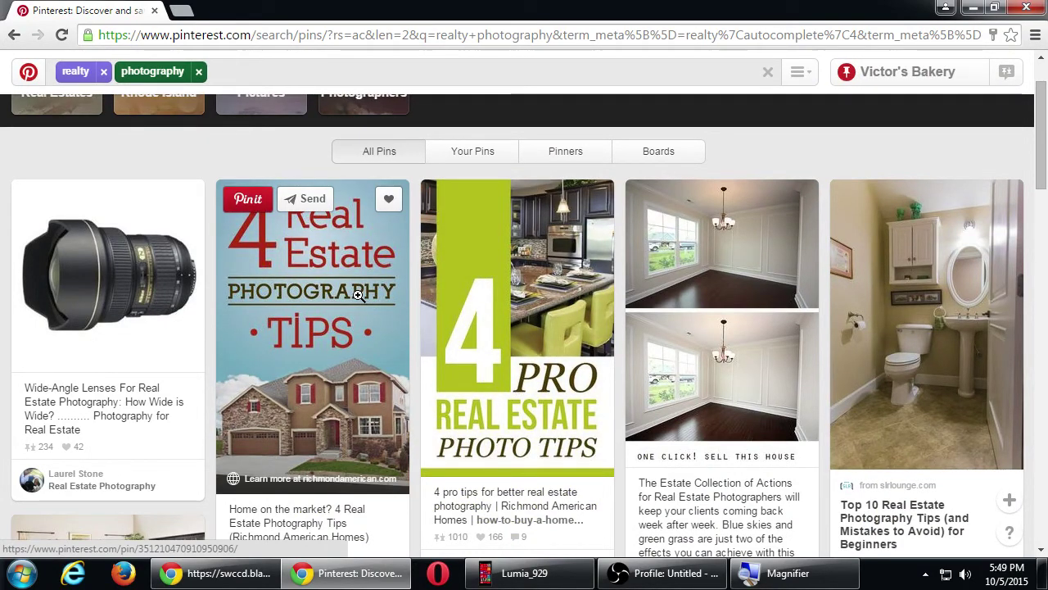
scroll(357, 295, down, 2)
scroll(357, 295, down, 6)
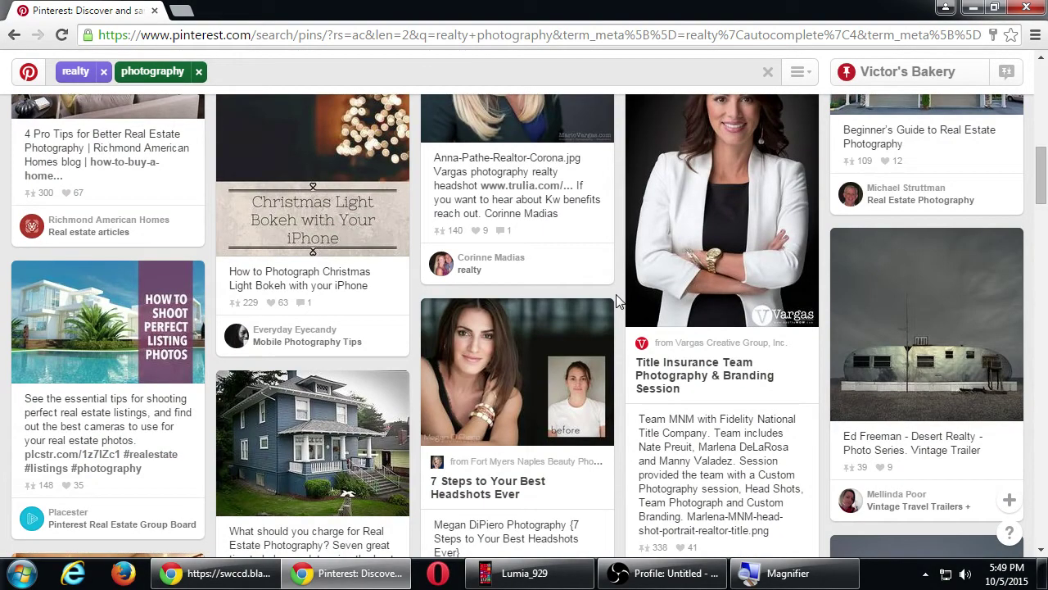
scroll(618, 301, down, 1)
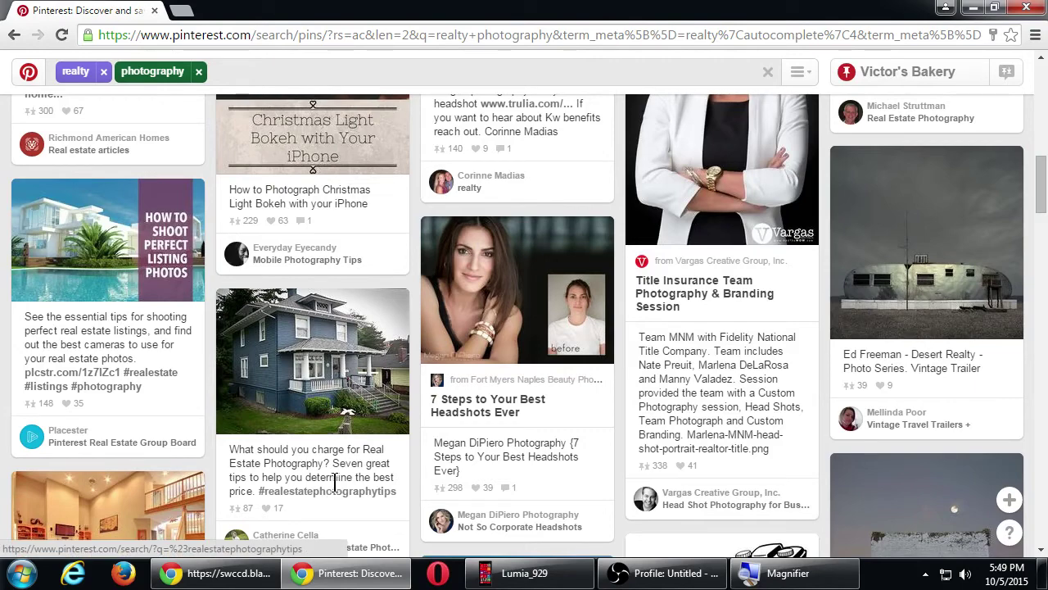
scroll(346, 482, down, 4)
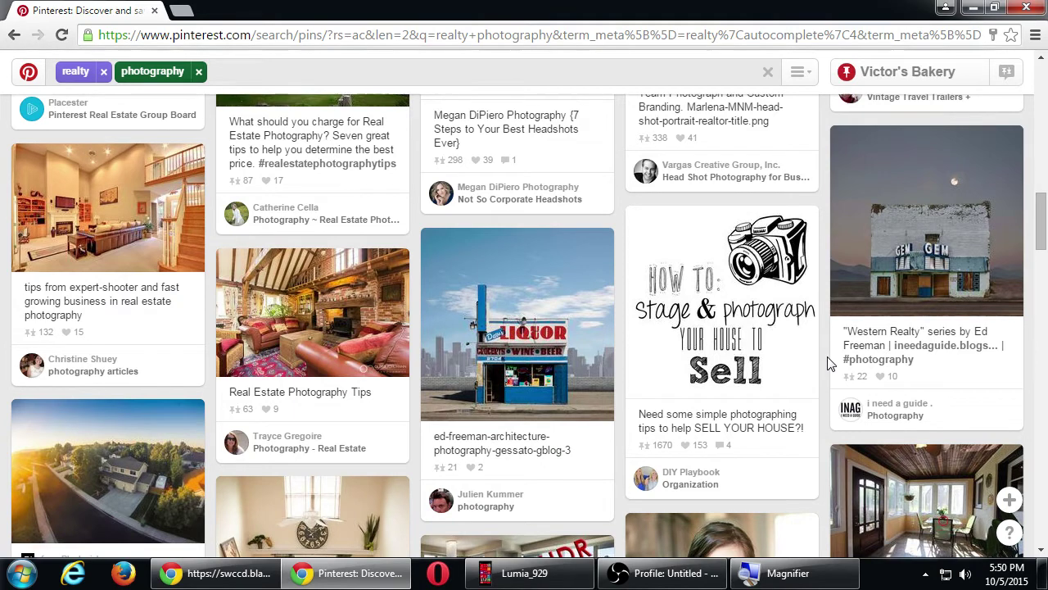
click(754, 331)
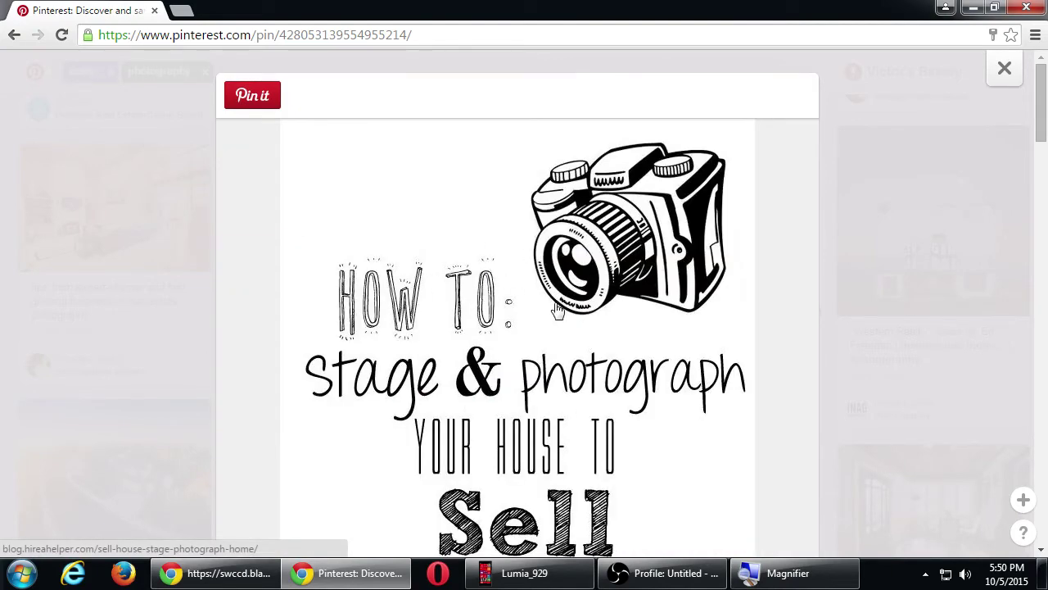
- Follow the pin's 'Found on blog.hireahelper.com' source link
scroll(456, 328, down, 3)
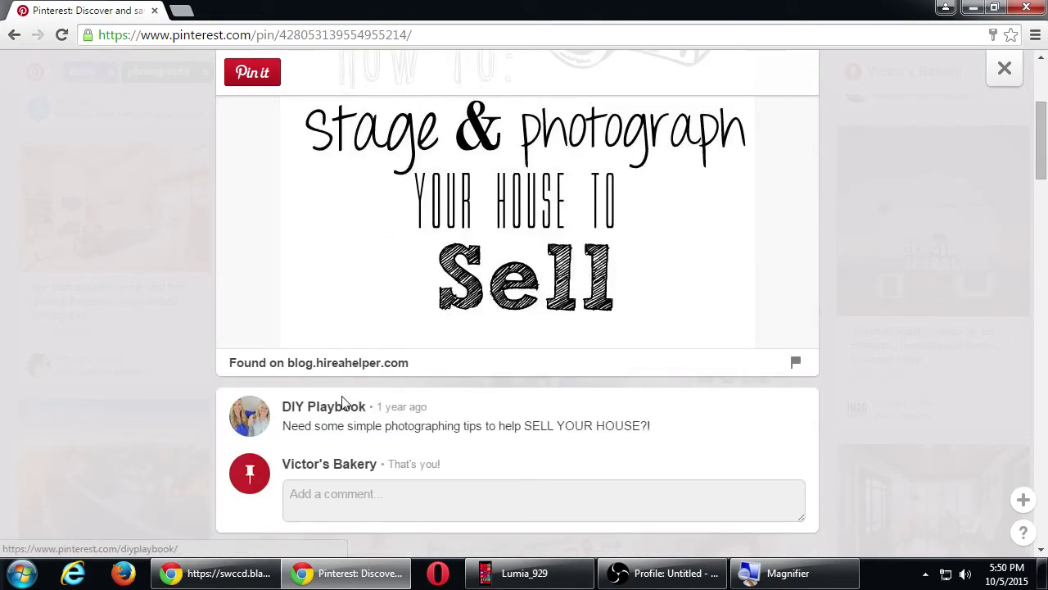
scroll(321, 367, up, 3)
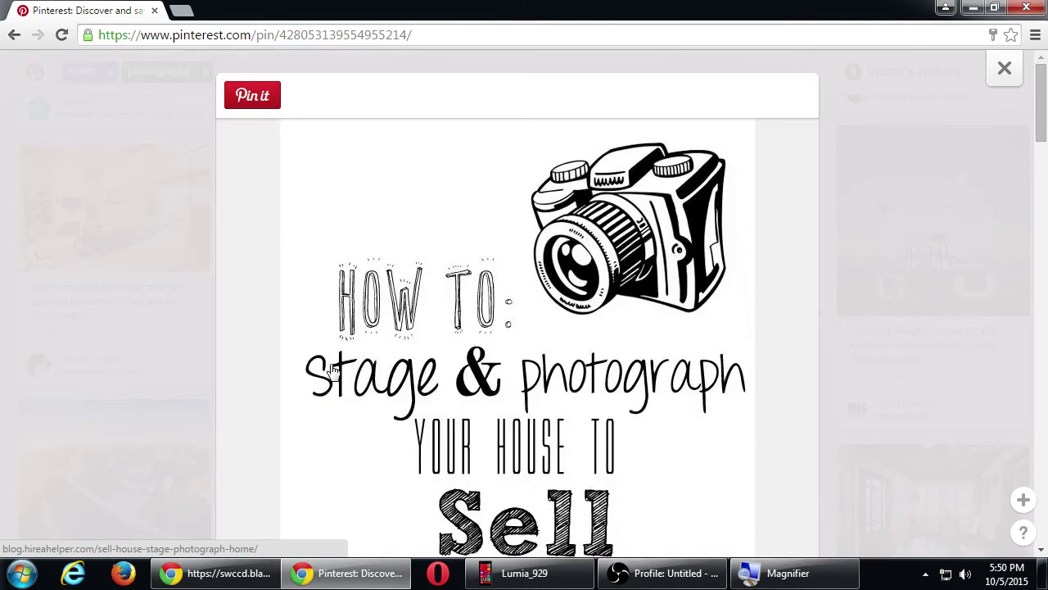
scroll(328, 360, down, 4)
click(355, 283)
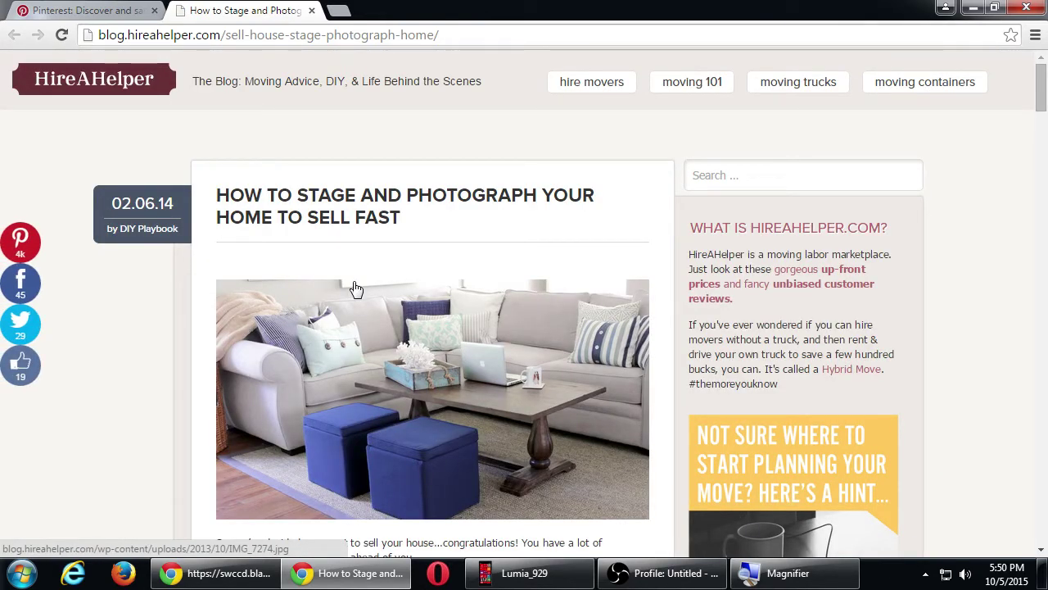
- Read down the HireAHelper article and close the 'Save Your Move' email popup
scroll(273, 259, down, 1)
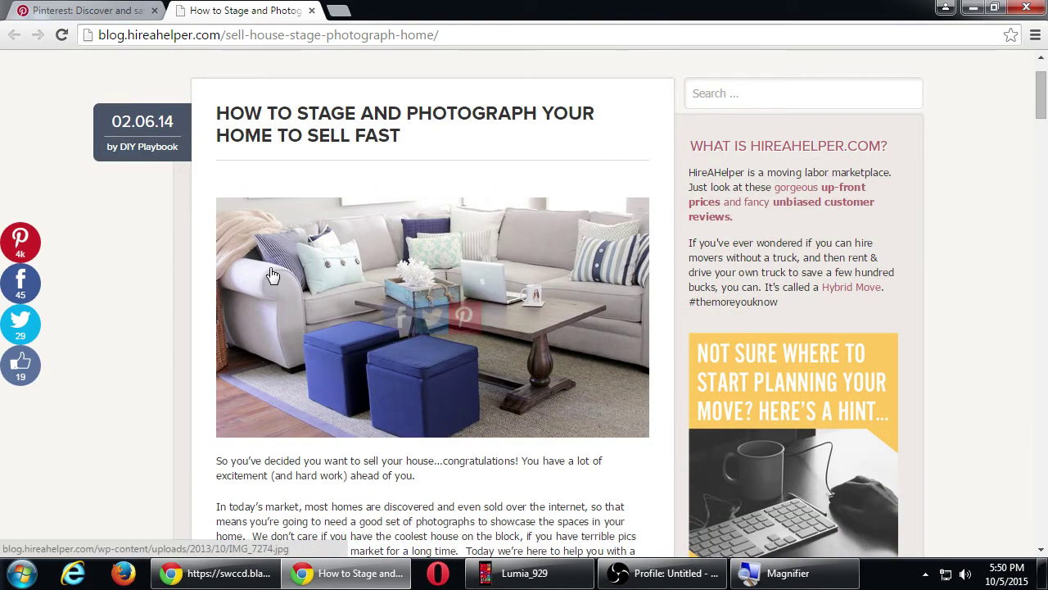
scroll(272, 270, down, 5)
scroll(273, 275, down, 13)
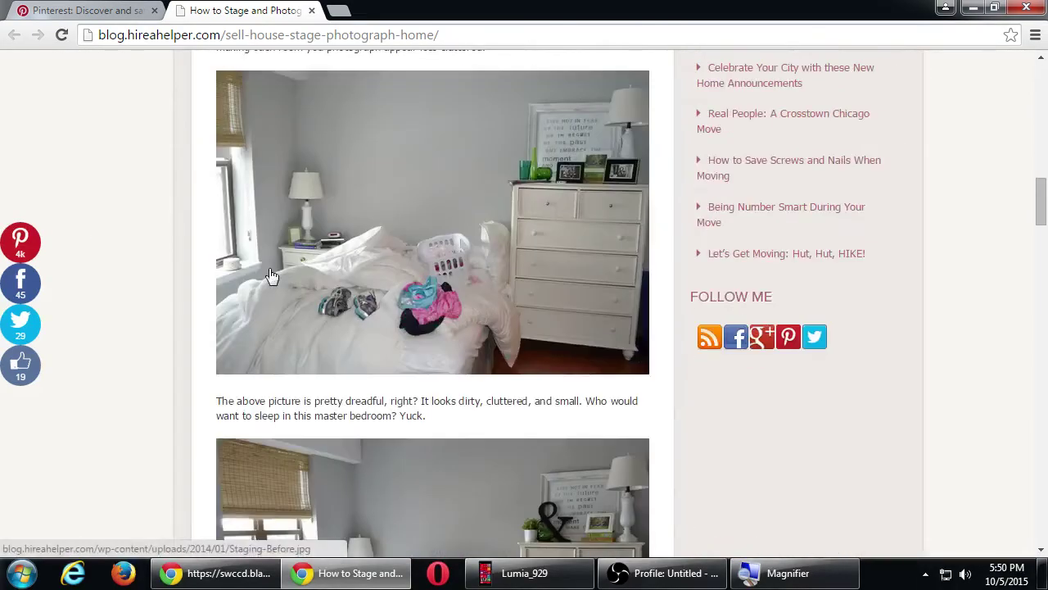
scroll(273, 266, up, 1)
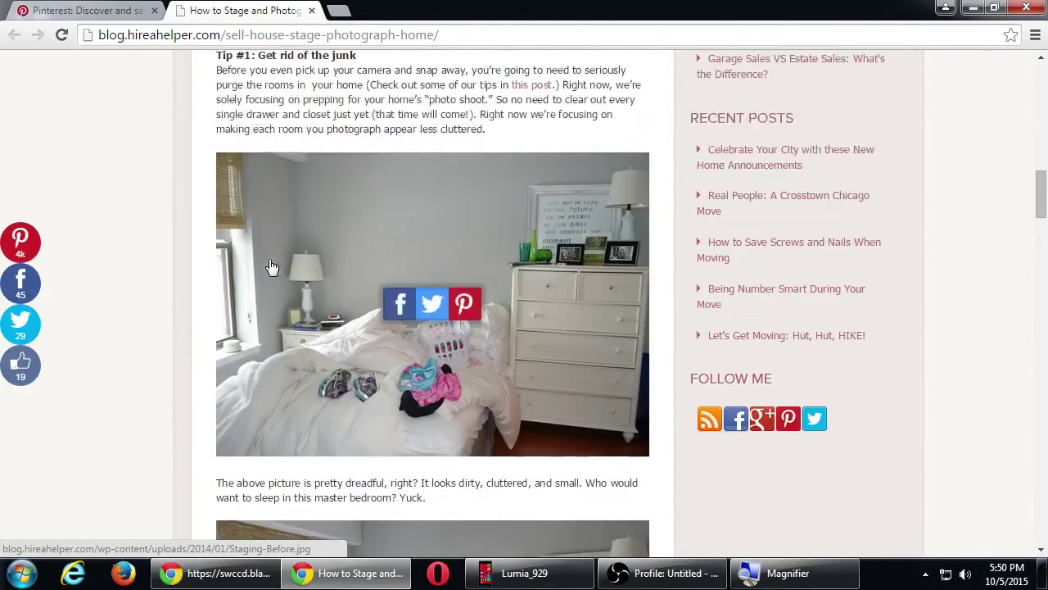
scroll(273, 266, down, 10)
scroll(269, 265, down, 3)
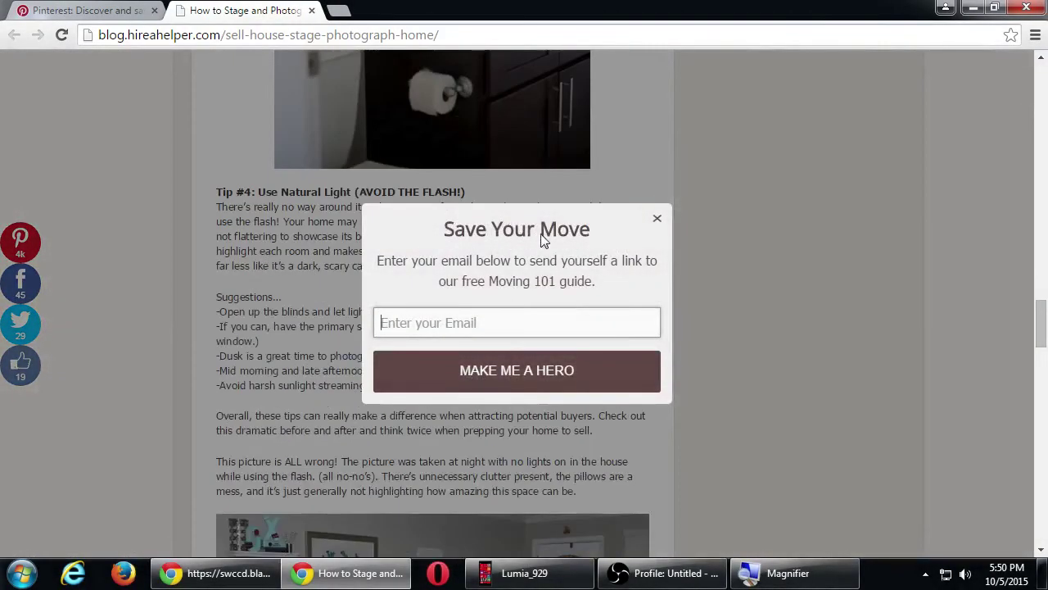
click(658, 219)
- Glance at the Pinterest pin tab, then return to the blog article
scroll(660, 231, down, 3)
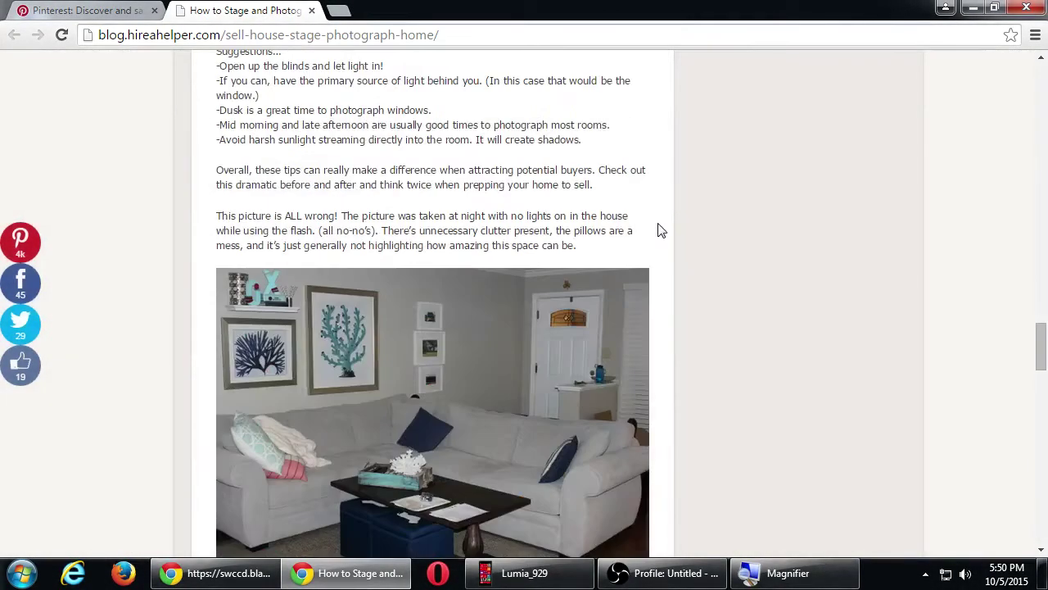
scroll(655, 258, down, 6)
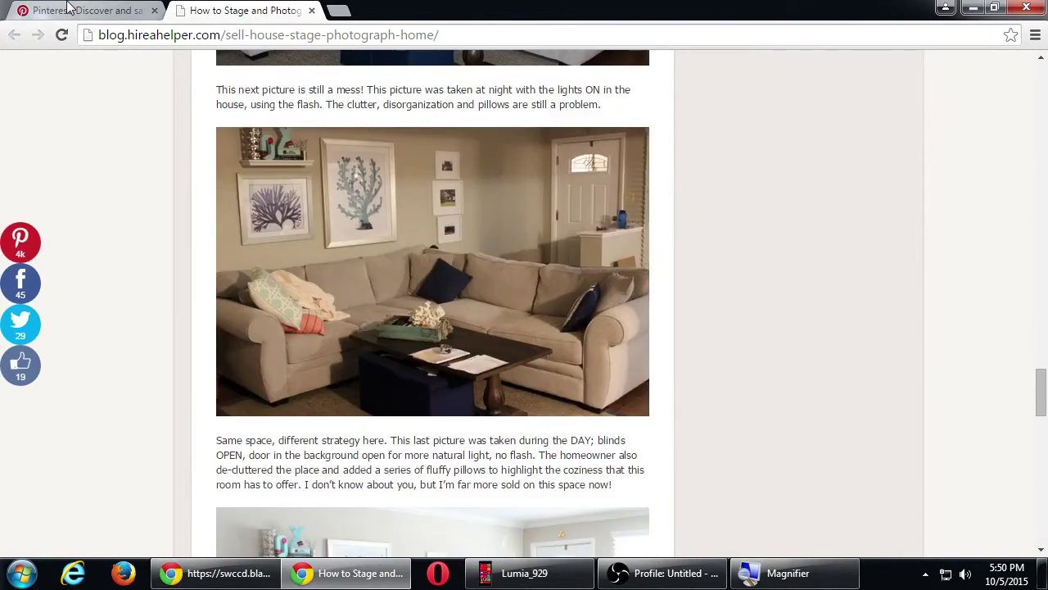
click(82, 10)
scroll(90, 254, up, 5)
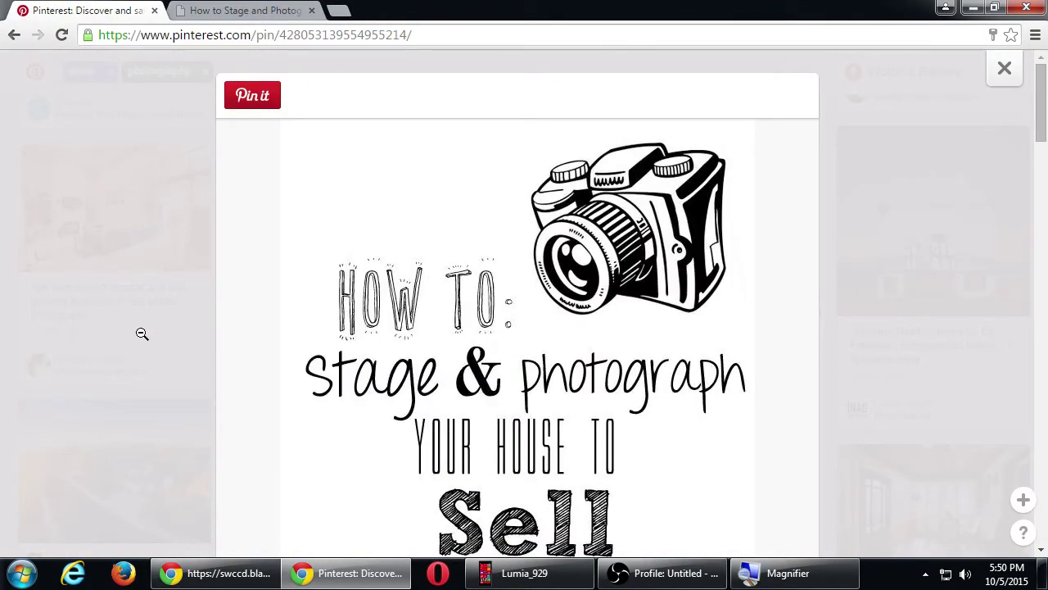
scroll(431, 409, down, 3)
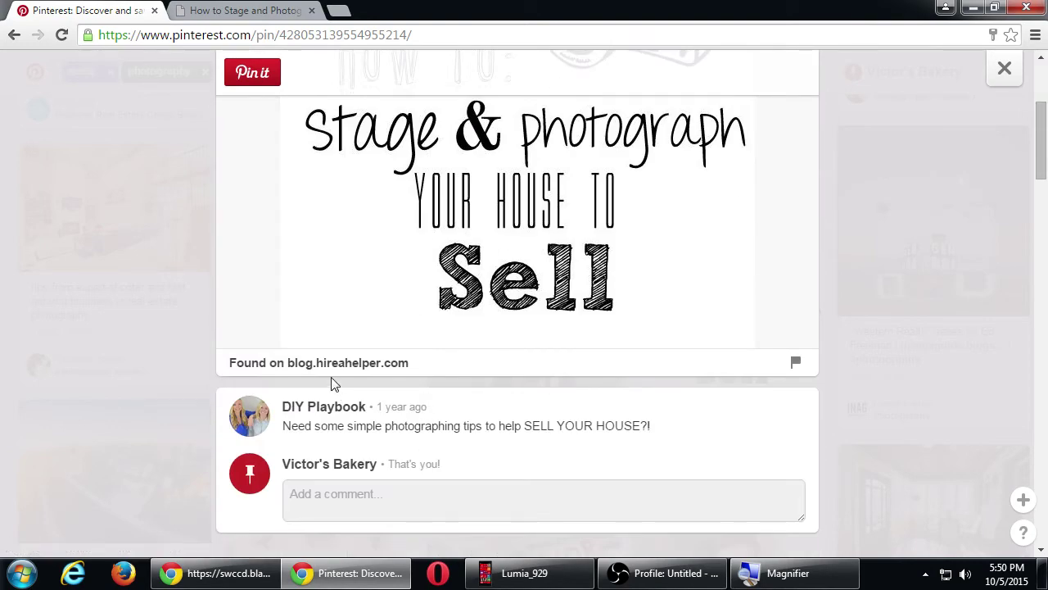
click(237, 10)
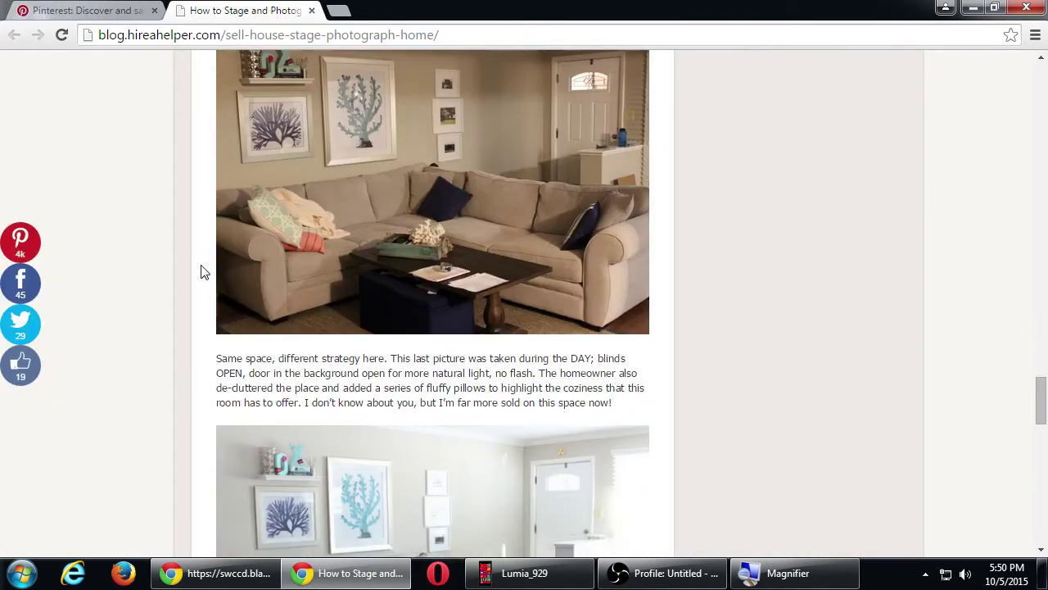
- Return to the Pinterest 'Stage & Photograph Your House to Sell' pin
scroll(200, 275, down, 10)
scroll(199, 278, up, 3)
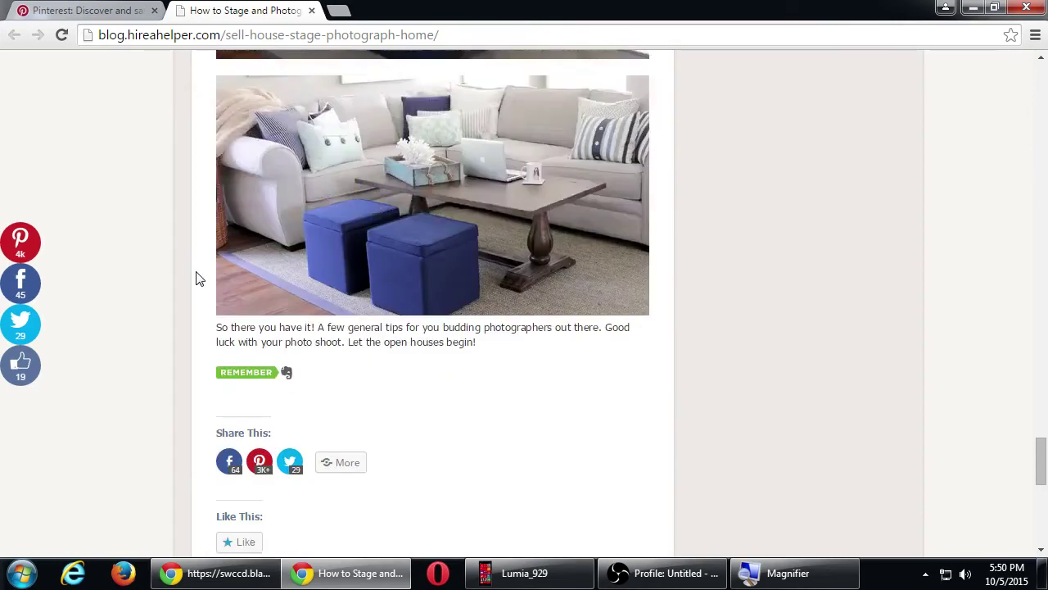
scroll(197, 280, up, 4)
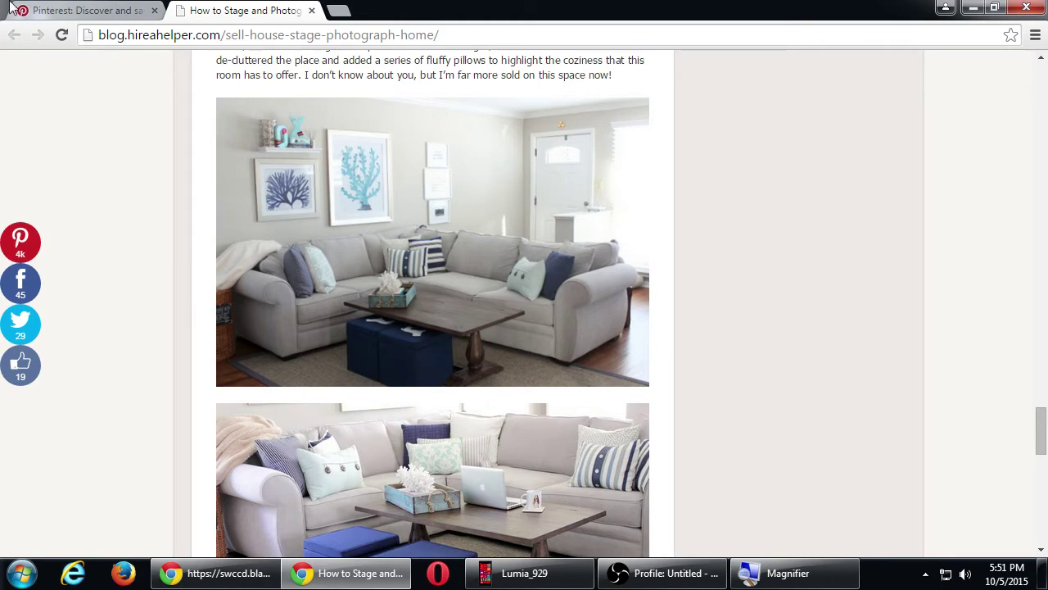
click(82, 8)
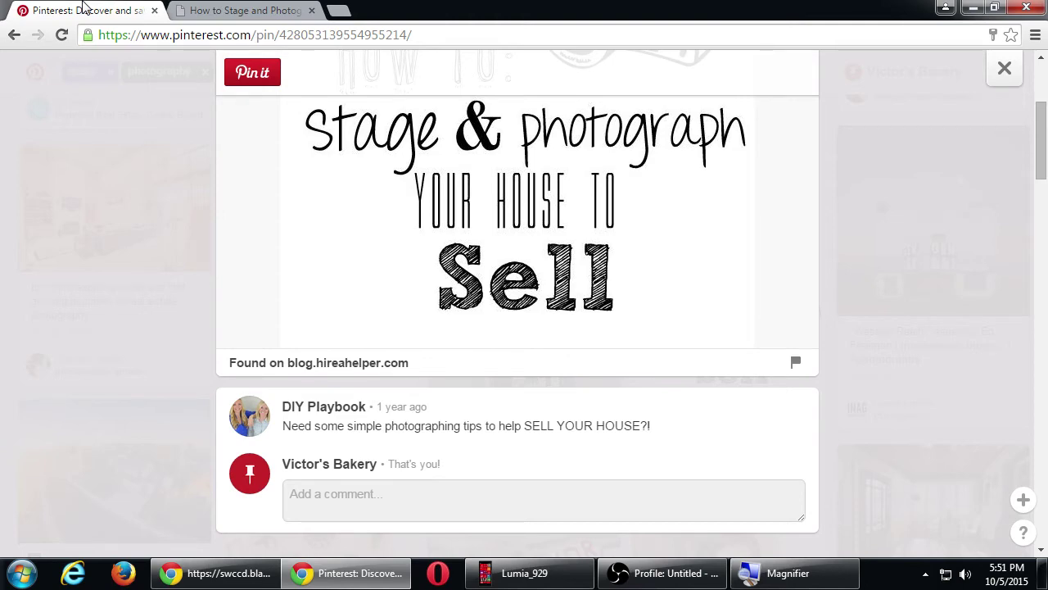
- Close the 'Stage & photograph your house to Sell' pin and browse the realty photography results
key(Escape)
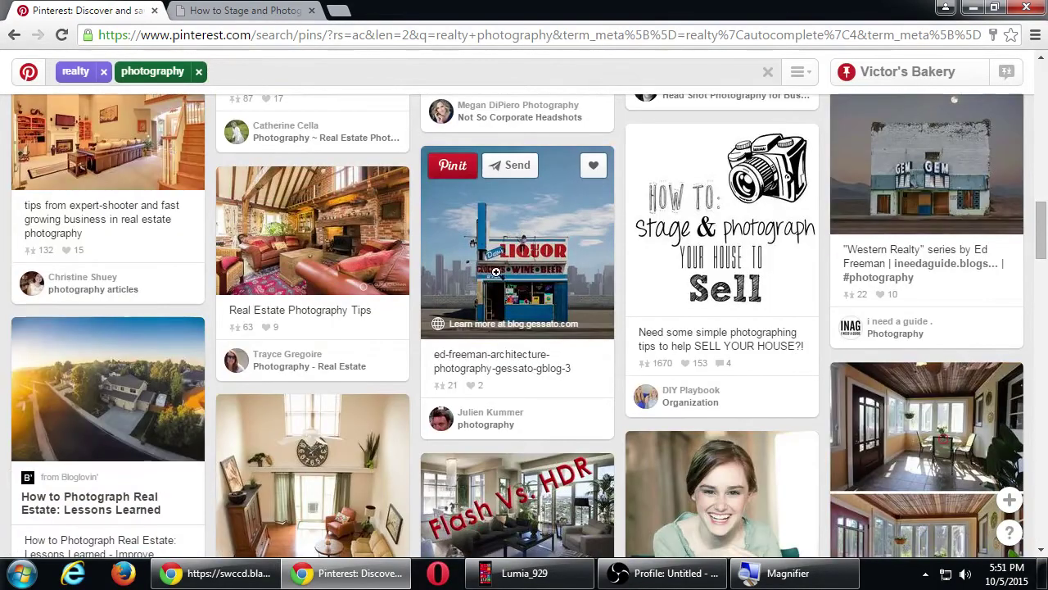
scroll(206, 354, down, 2)
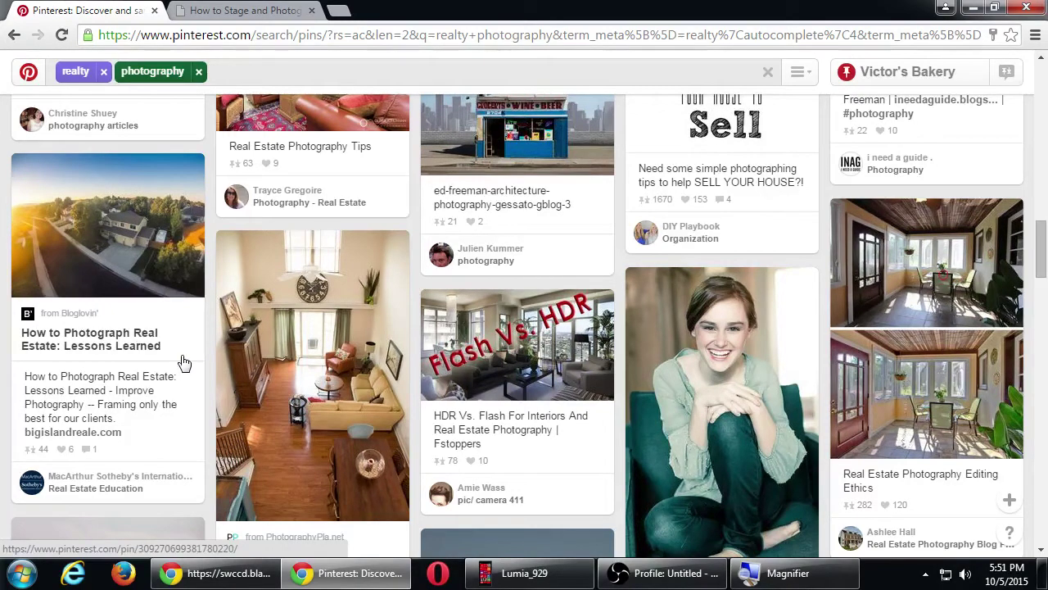
scroll(184, 363, up, 4)
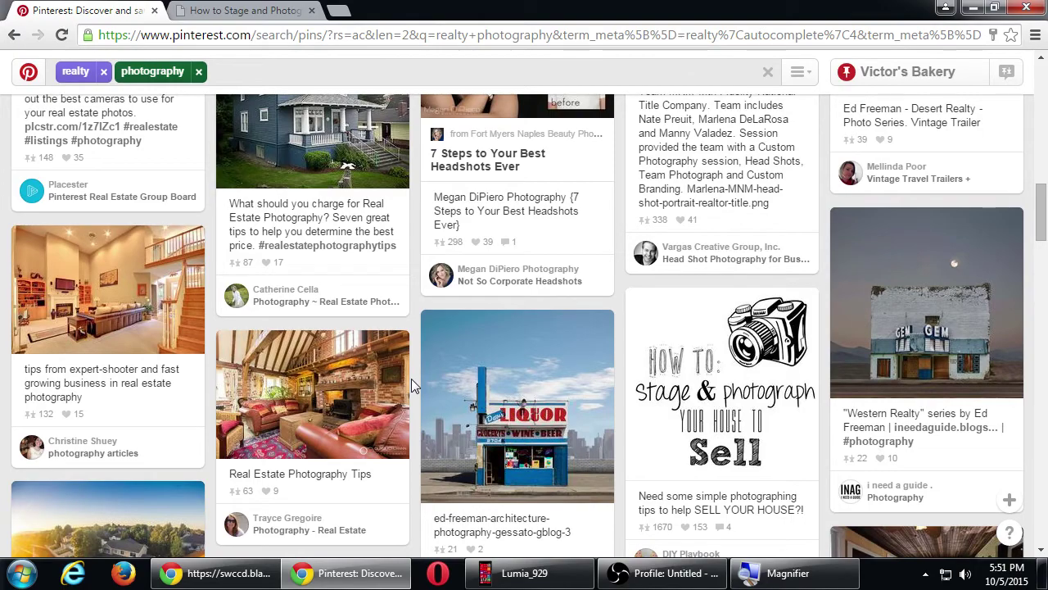
scroll(468, 444, down, 5)
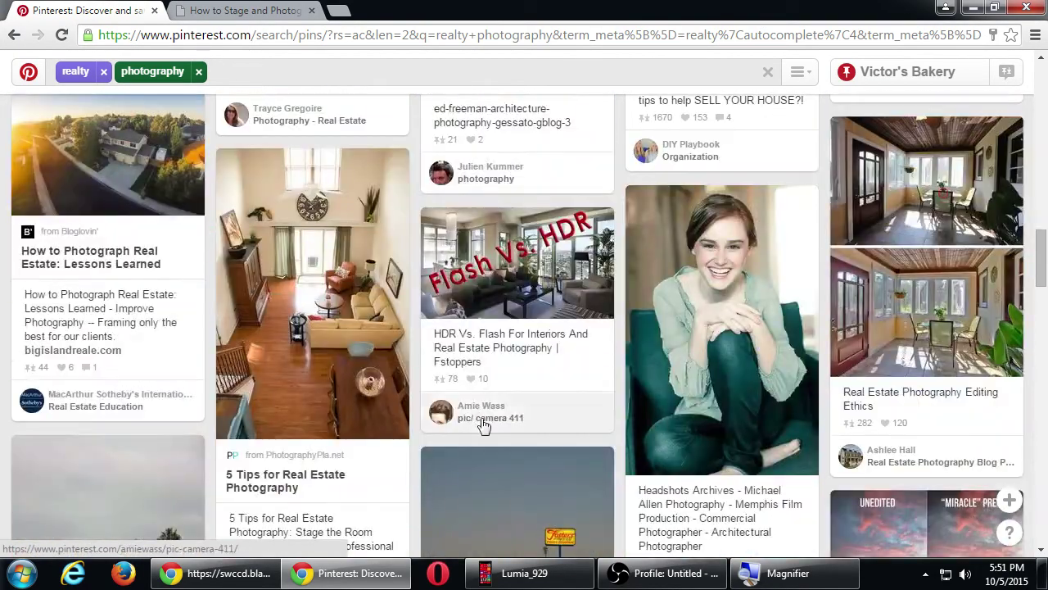
scroll(468, 444, down, 5)
scroll(492, 450, up, 4)
scroll(491, 450, down, 4)
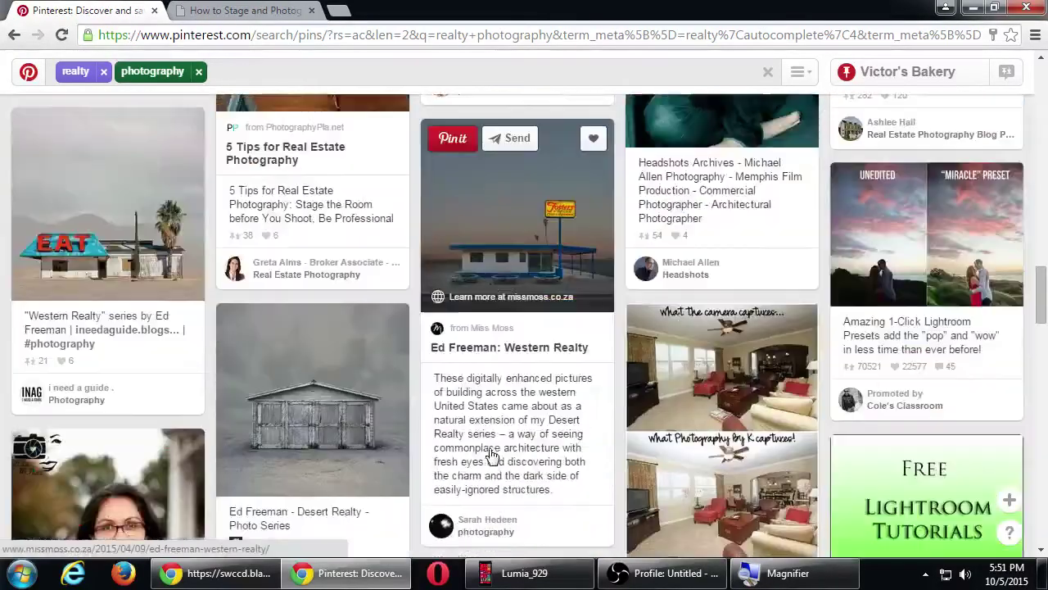
scroll(492, 450, up, 1)
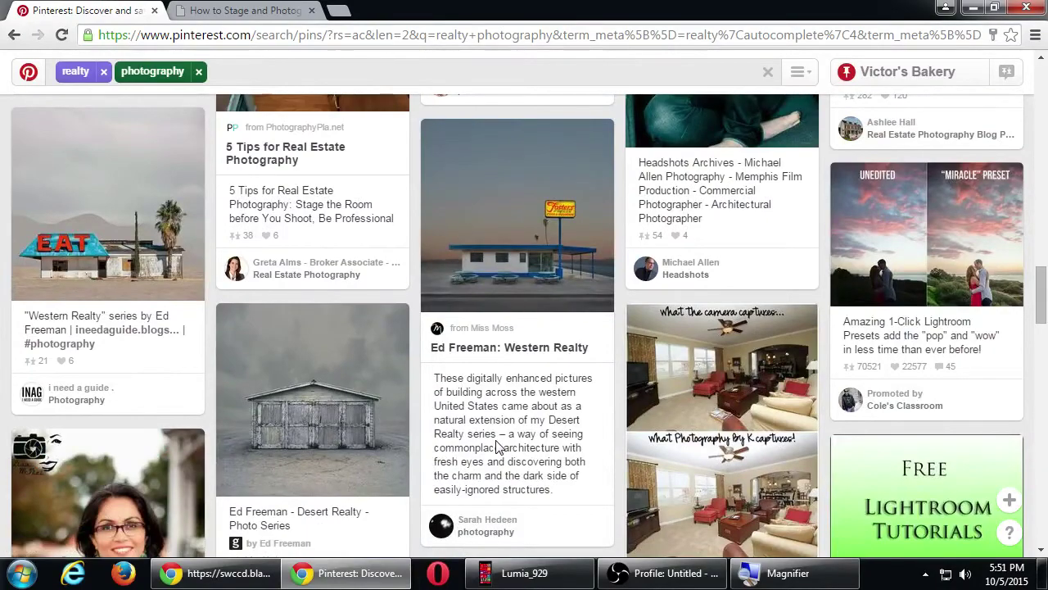
scroll(494, 447, down, 3)
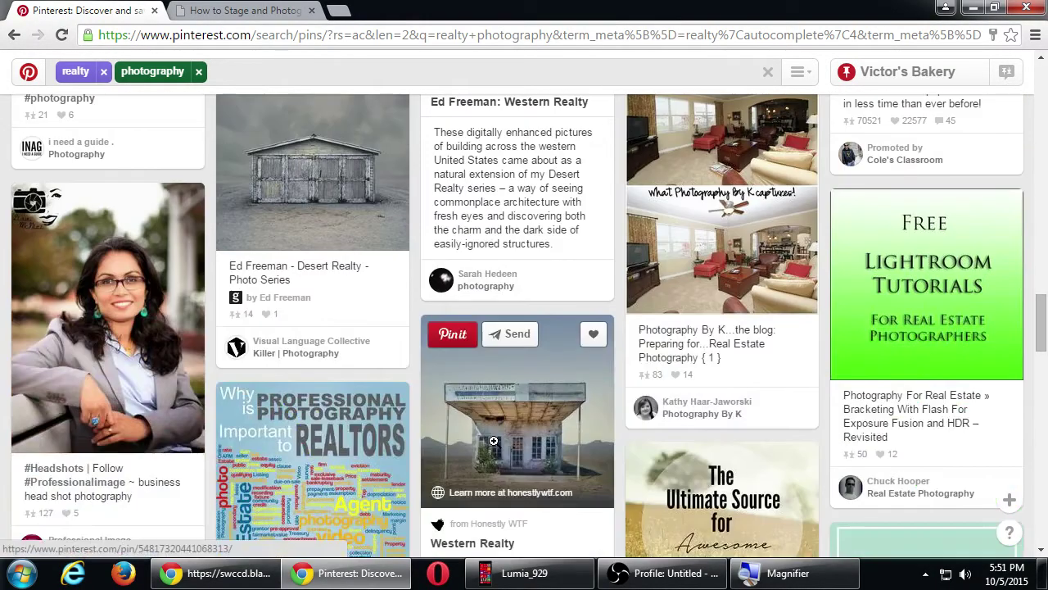
scroll(494, 440, down, 2)
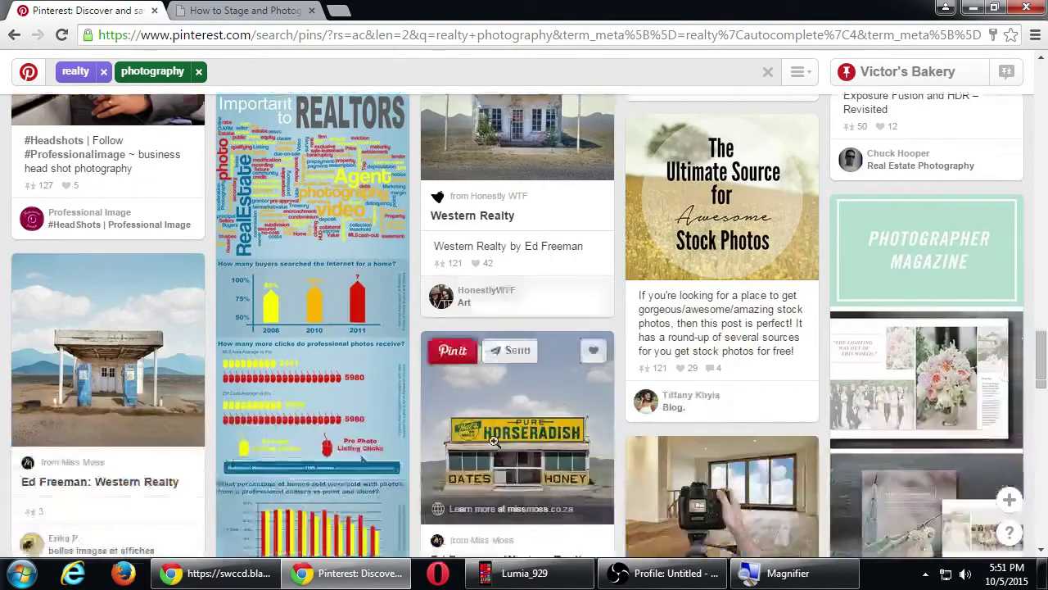
scroll(494, 442, down, 4)
scroll(494, 447, up, 3)
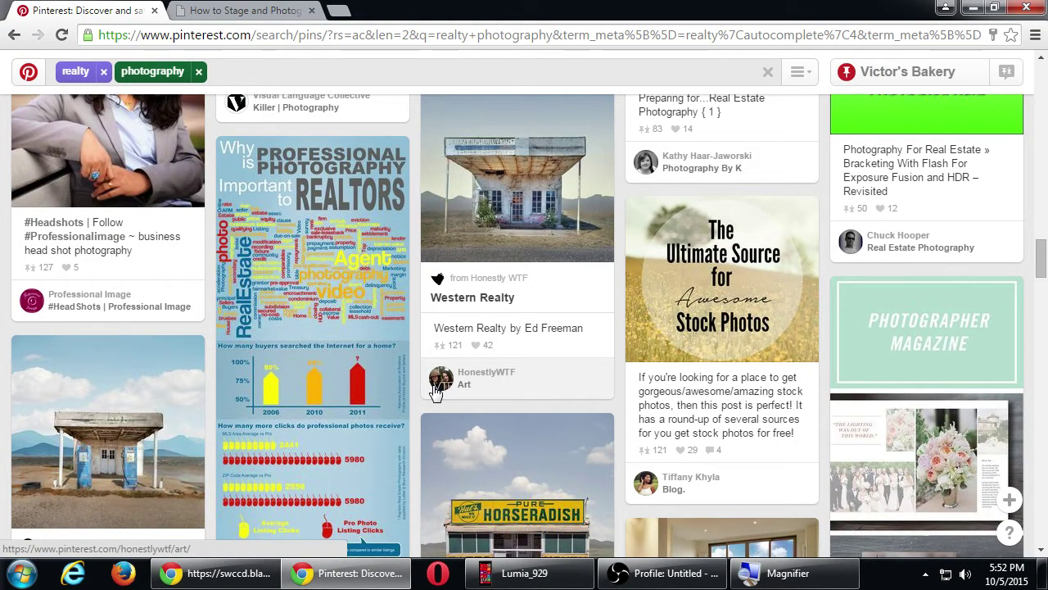
click(352, 259)
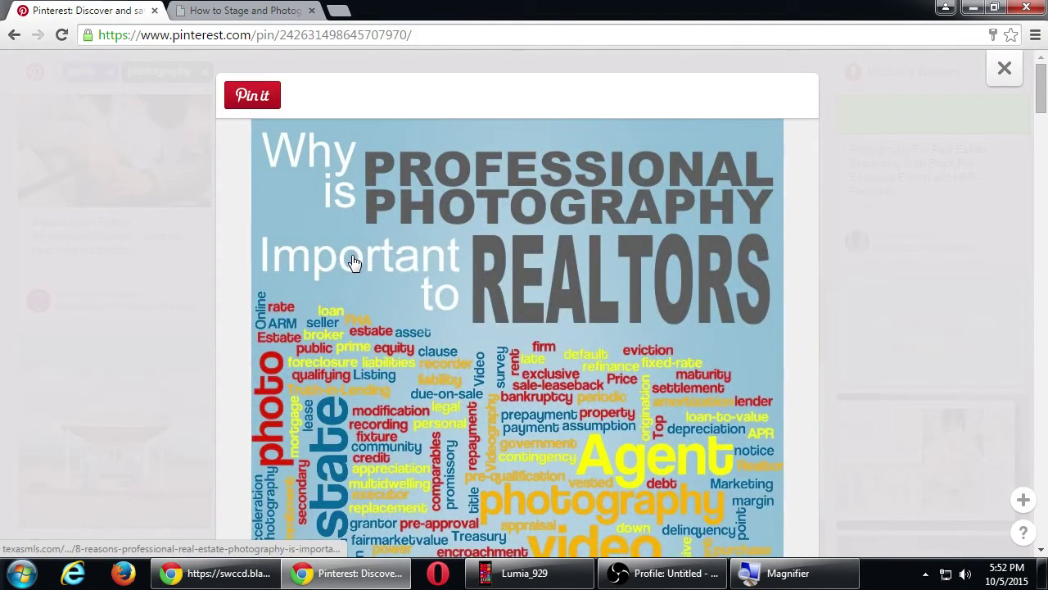
scroll(355, 277, down, 7)
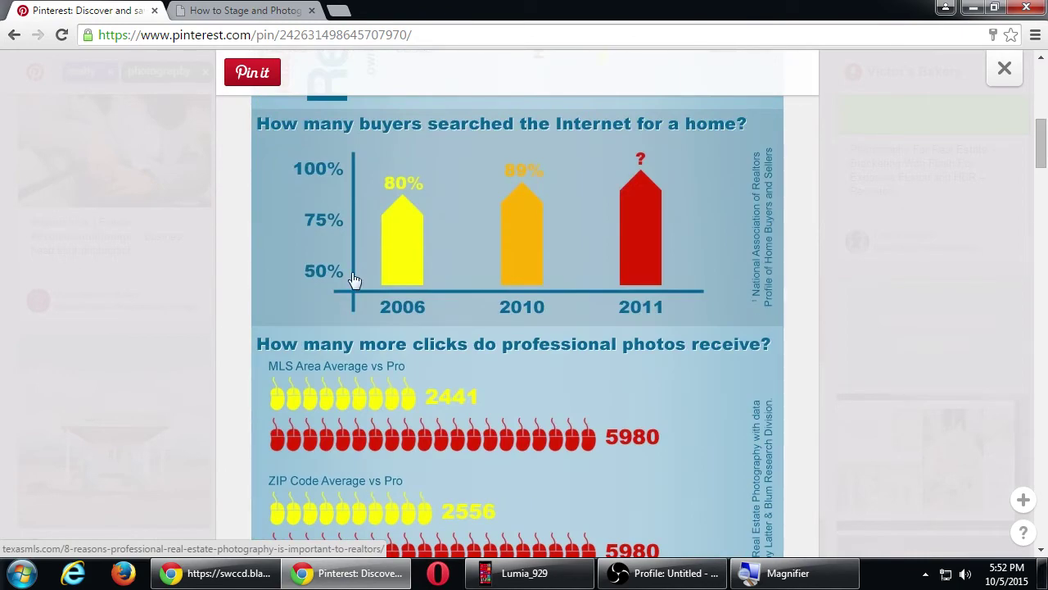
scroll(342, 284, down, 3)
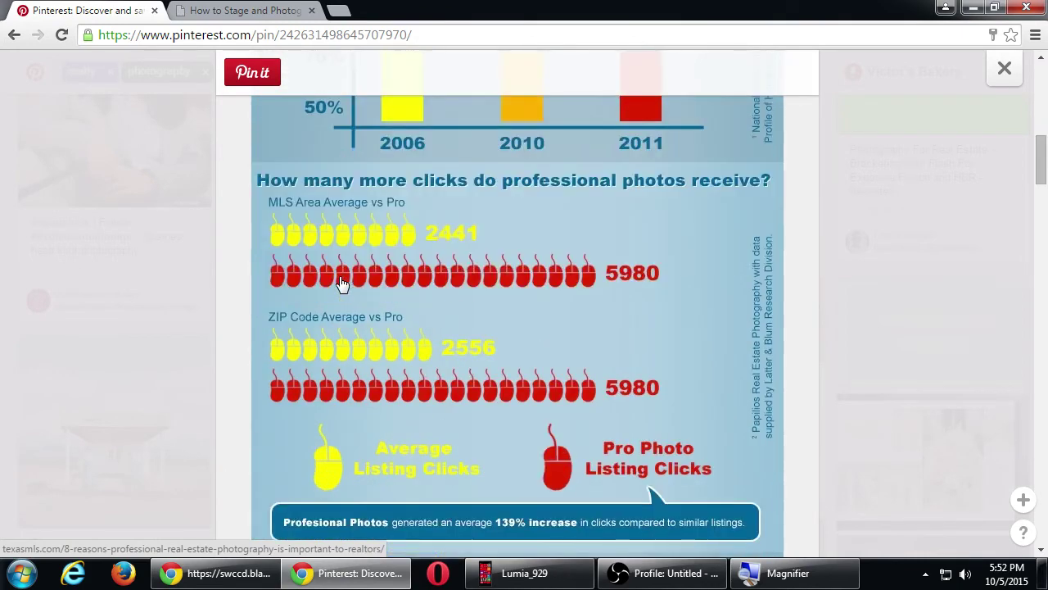
scroll(342, 283, down, 3)
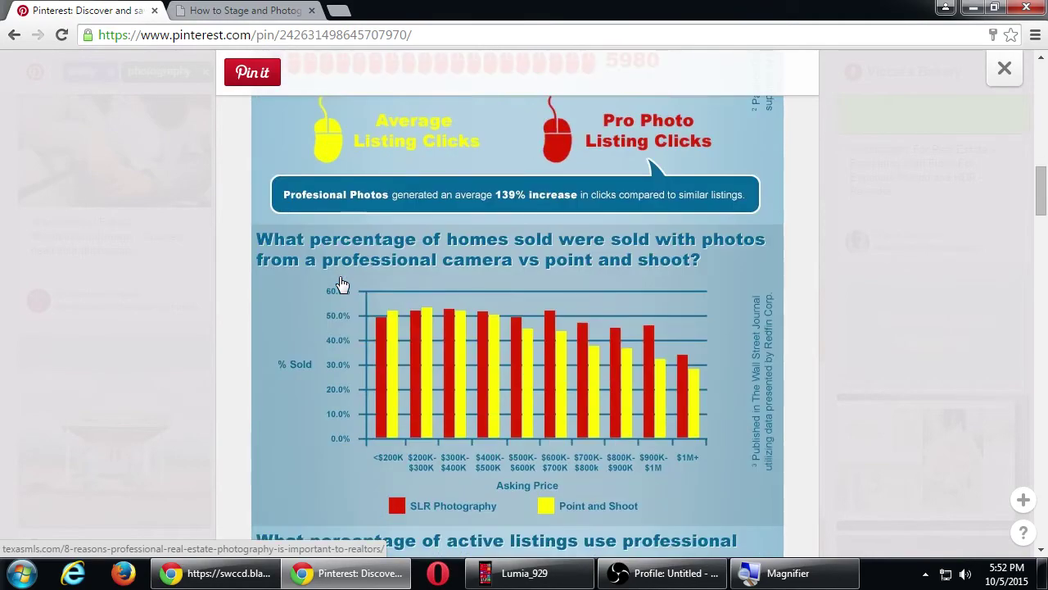
scroll(344, 285, up, 1)
scroll(344, 285, down, 1)
scroll(343, 283, down, 3)
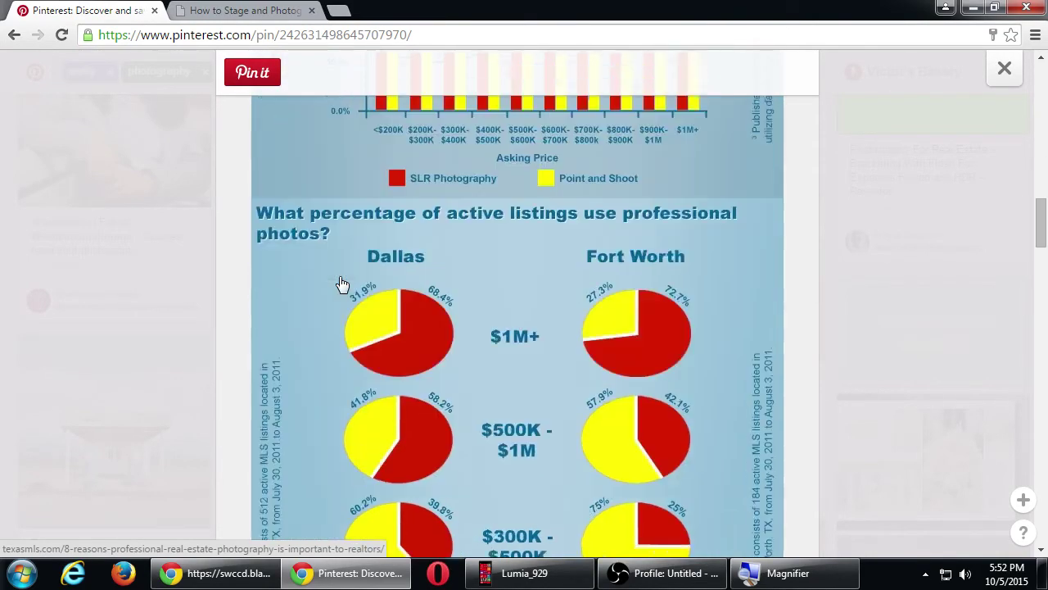
scroll(342, 283, down, 7)
key(Escape)
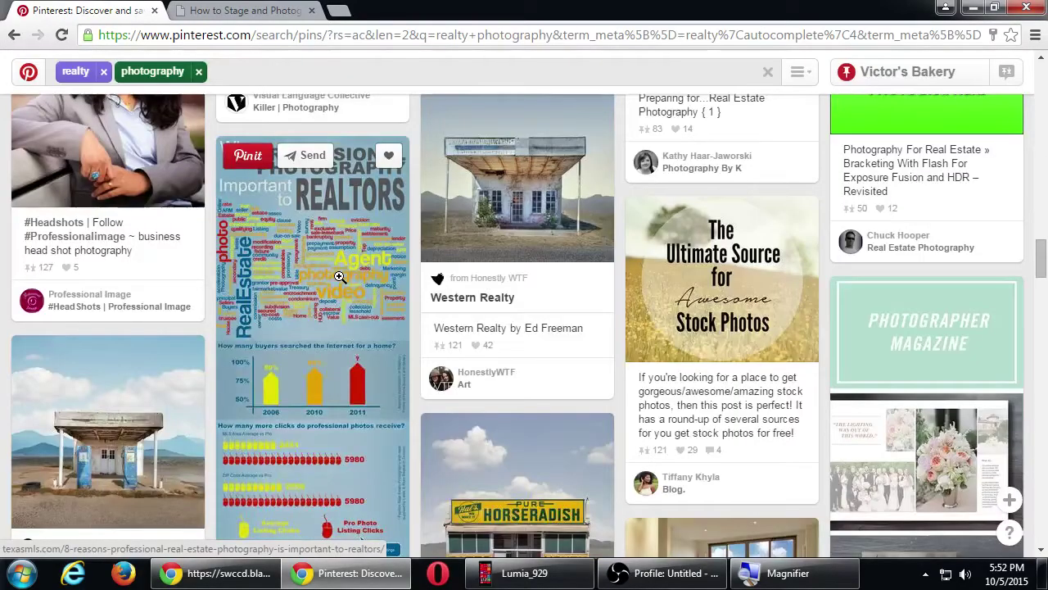
scroll(342, 283, down, 5)
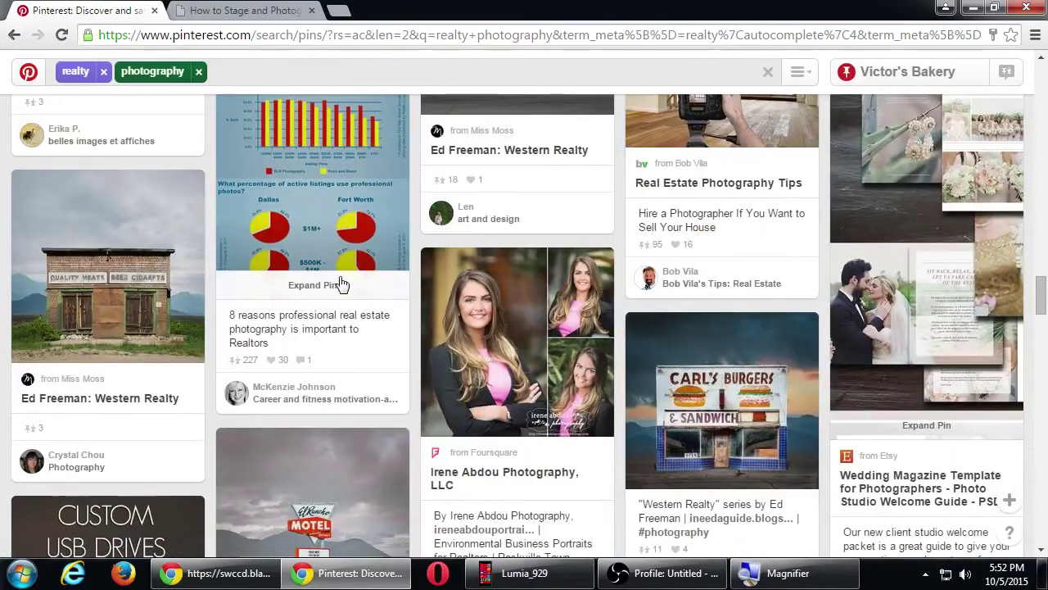
scroll(343, 283, down, 3)
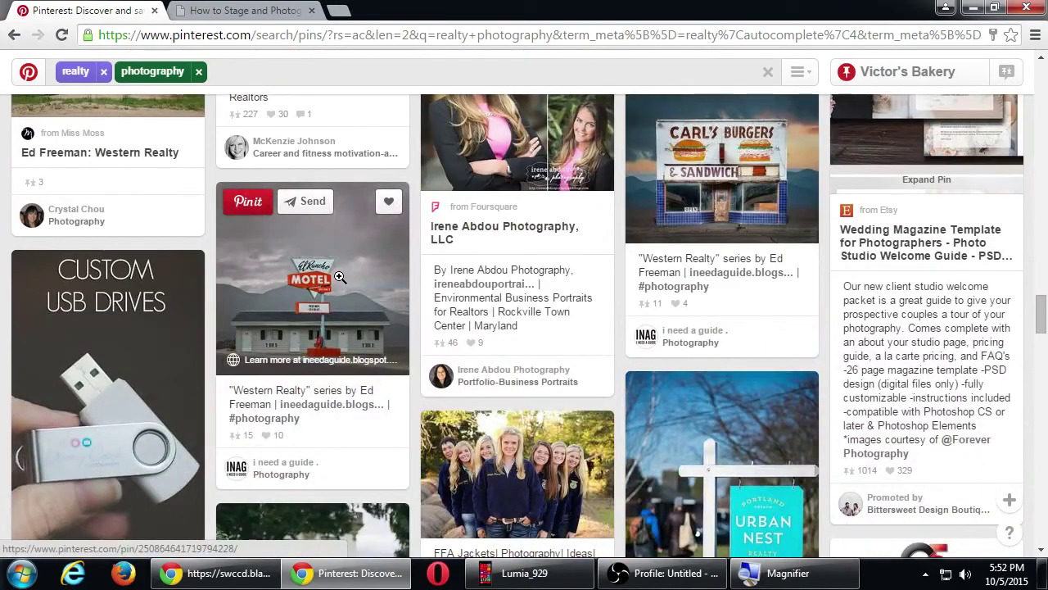
scroll(339, 277, down, 4)
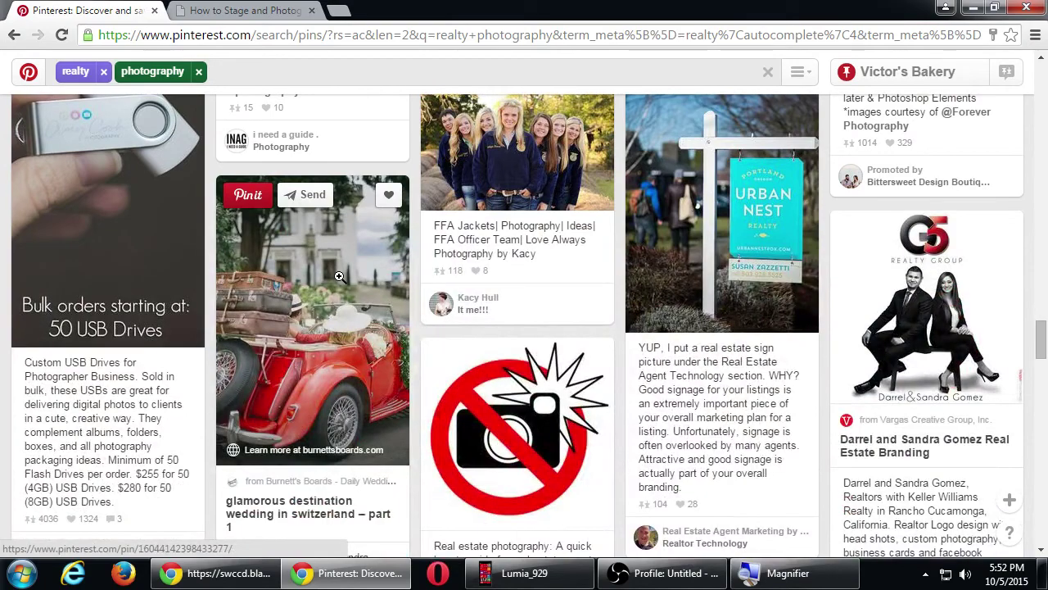
scroll(339, 277, down, 6)
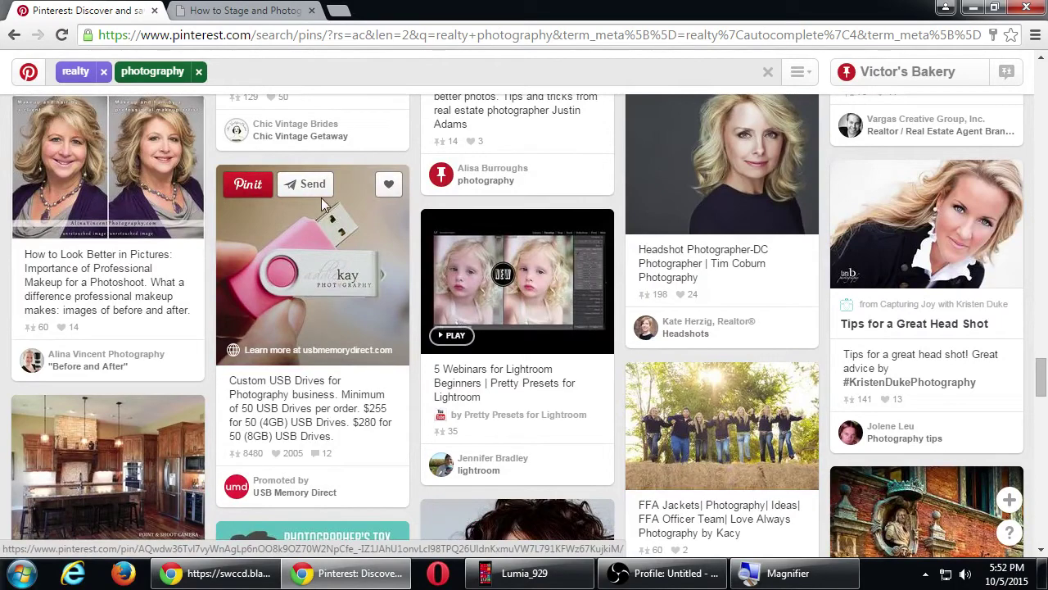
scroll(319, 201, up, 1)
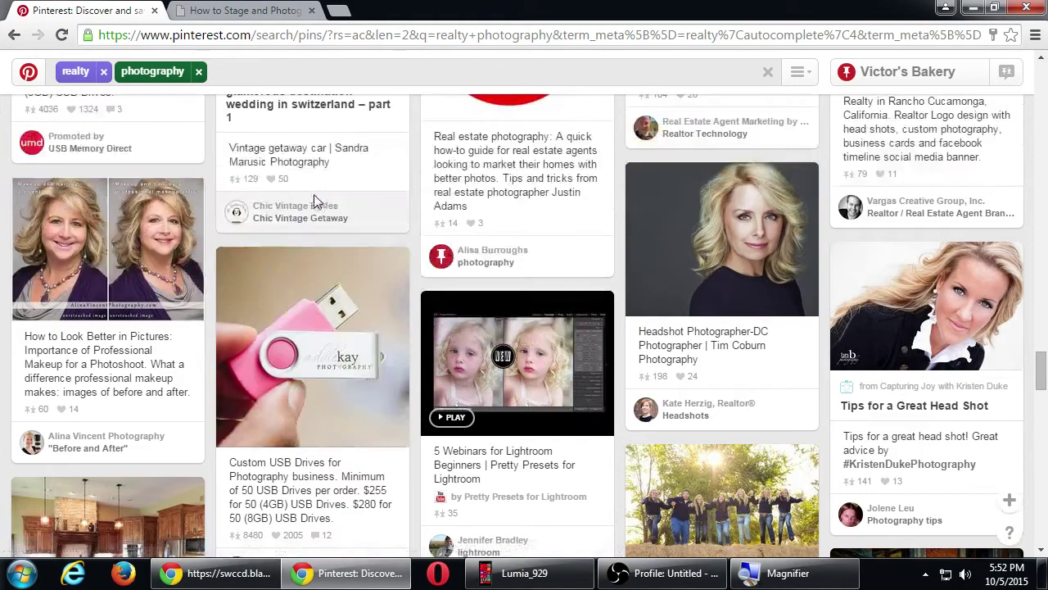
- Open the 'How to Look Better in Pictures: Importance of Professional Makeup' before-and-after pin and scroll through it
click(122, 262)
scroll(298, 324, down, 3)
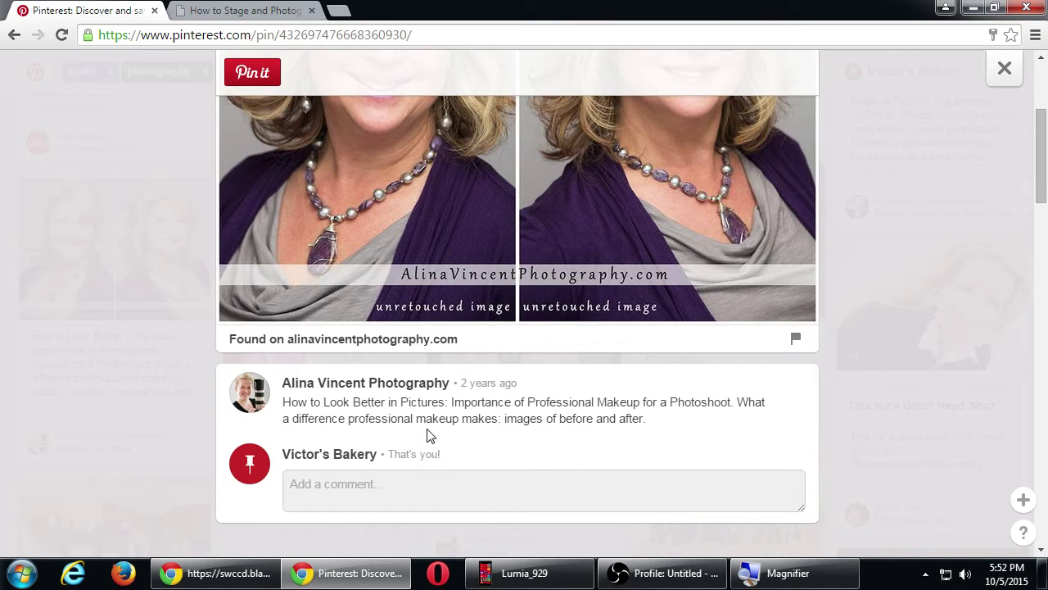
scroll(427, 436, up, 3)
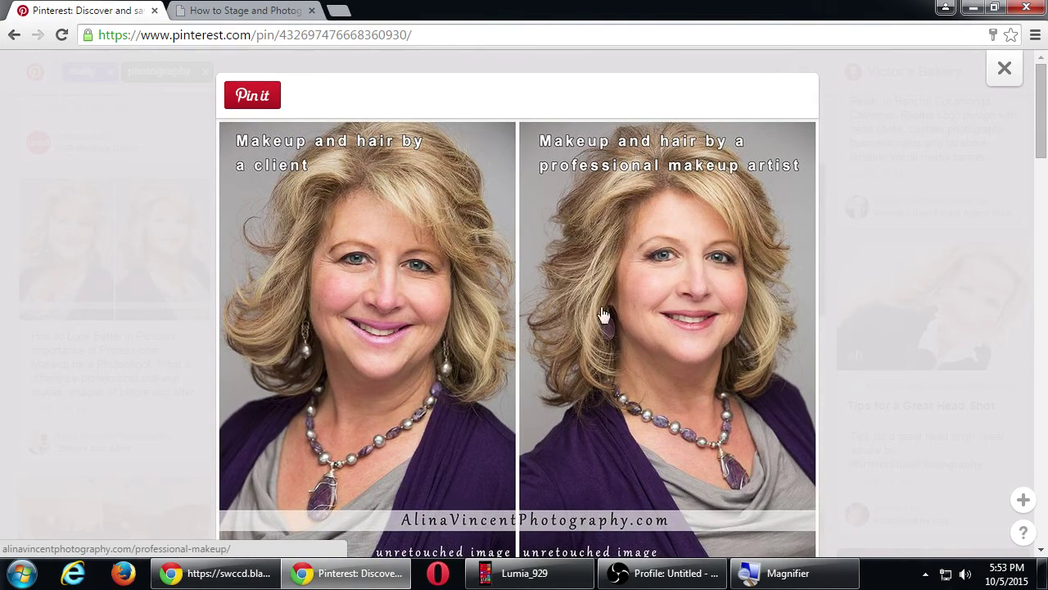
scroll(603, 316, down, 1)
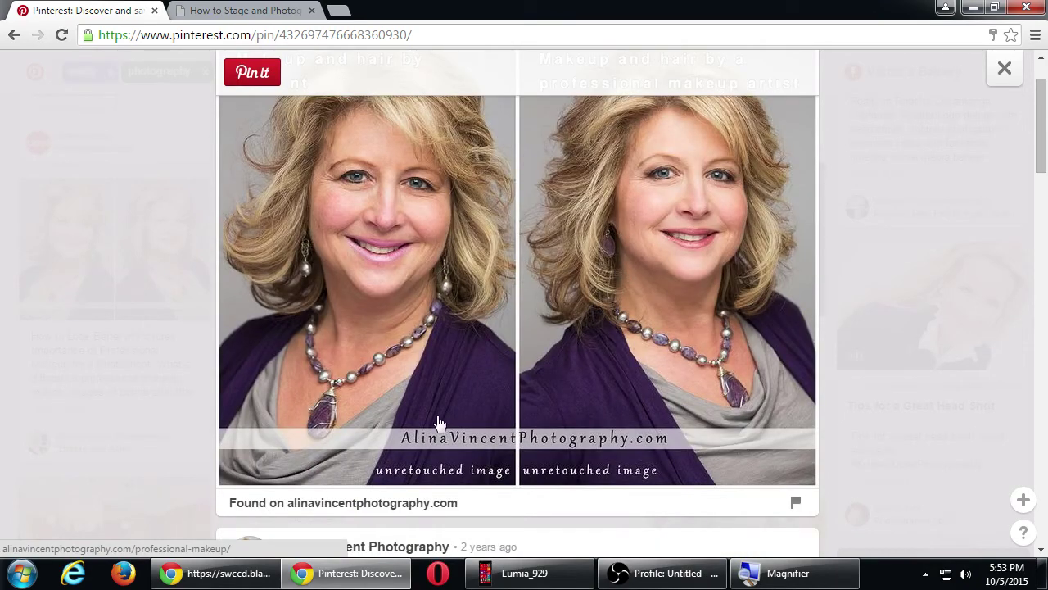
- Open the pin's makeup article on Alina Vincent Photography, read down to related posts, then return to Pinterest
click(386, 503)
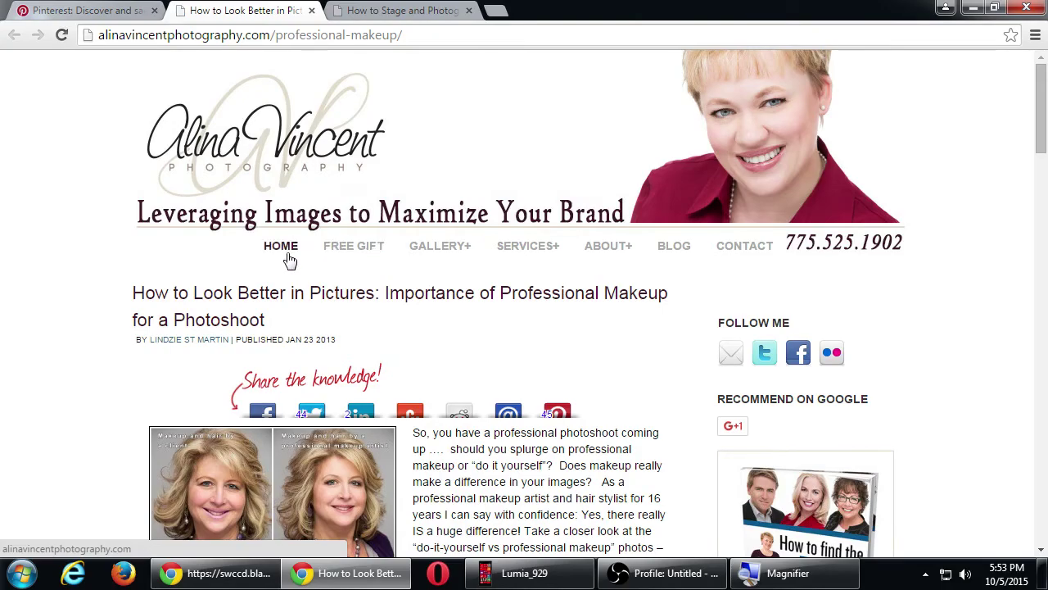
scroll(290, 260, down, 4)
scroll(166, 295, down, 7)
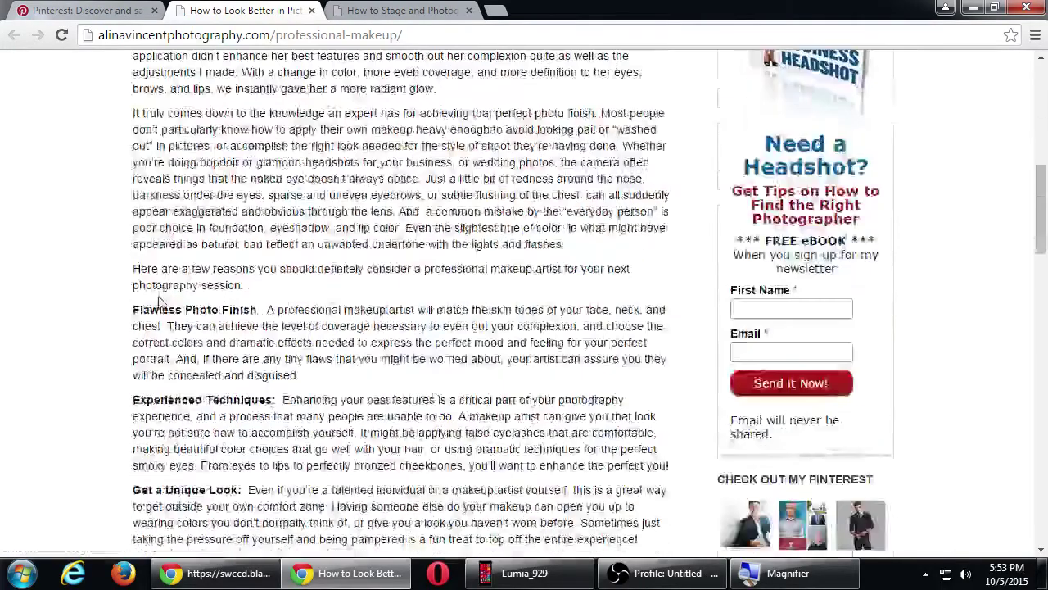
scroll(147, 275, down, 3)
scroll(140, 266, down, 2)
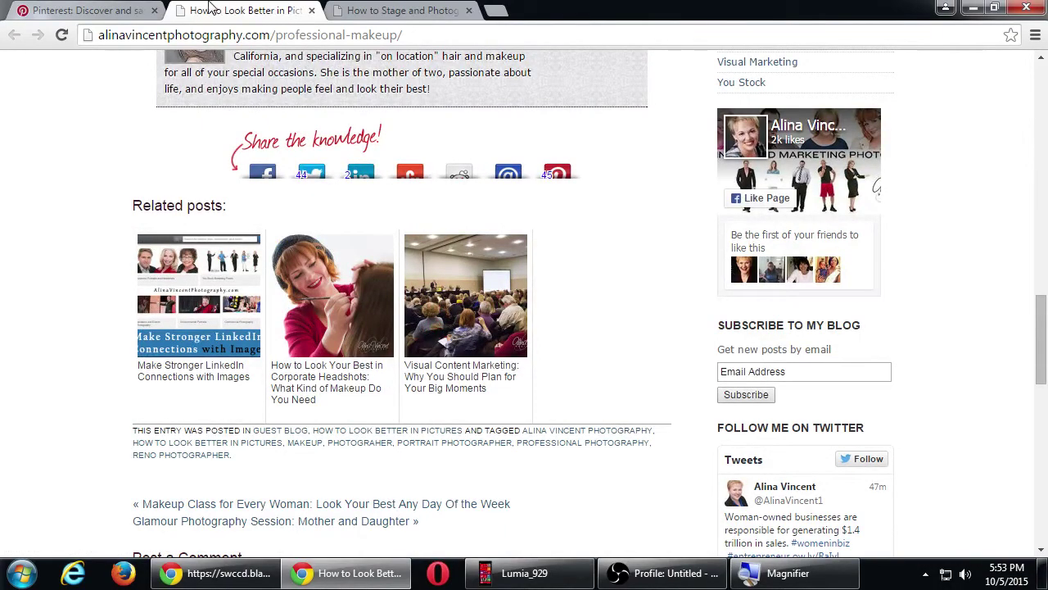
click(120, 10)
- Close the makeup pin, scroll further down the realty photography results, and magnify the screen
click(118, 180)
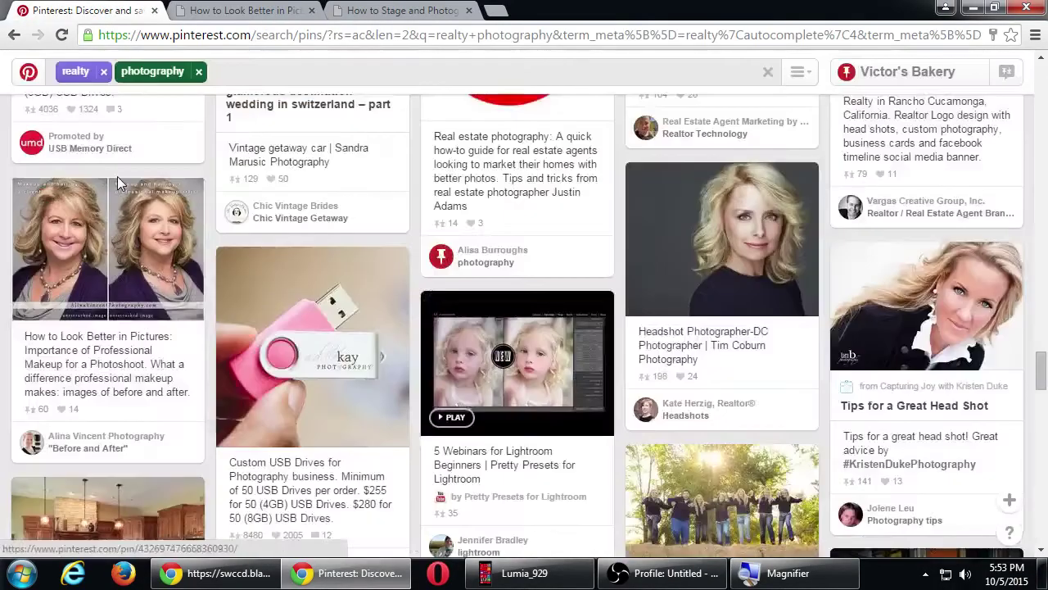
scroll(117, 176, down, 3)
scroll(117, 178, down, 2)
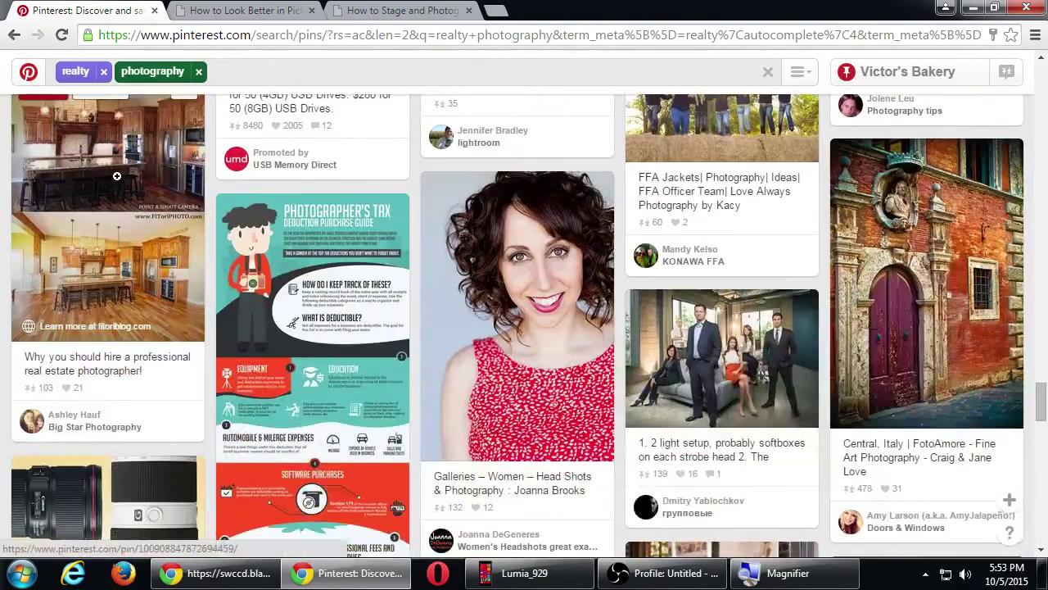
scroll(117, 176, down, 1)
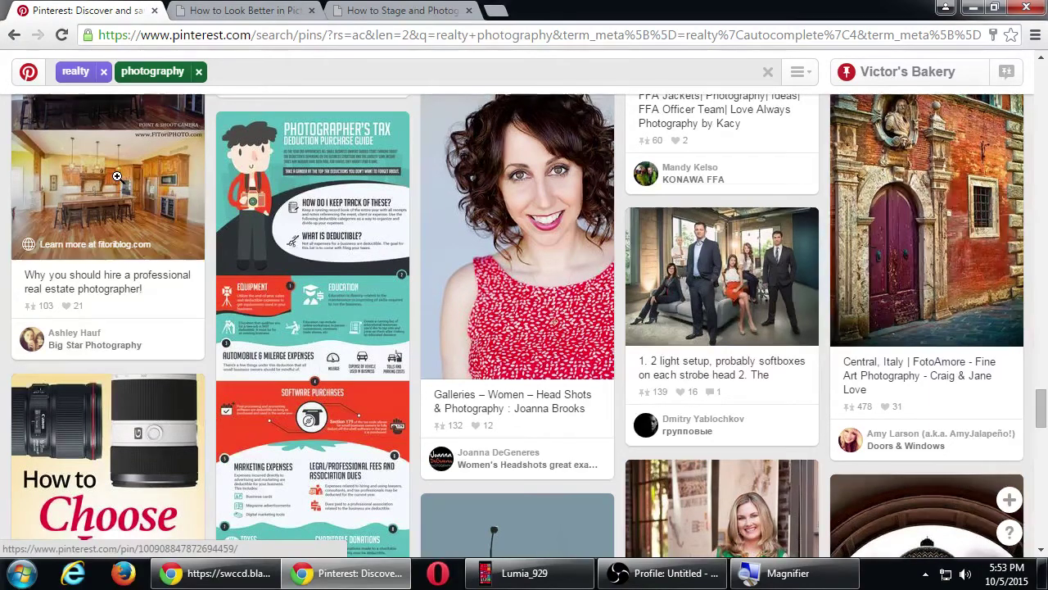
scroll(131, 131, down, 3)
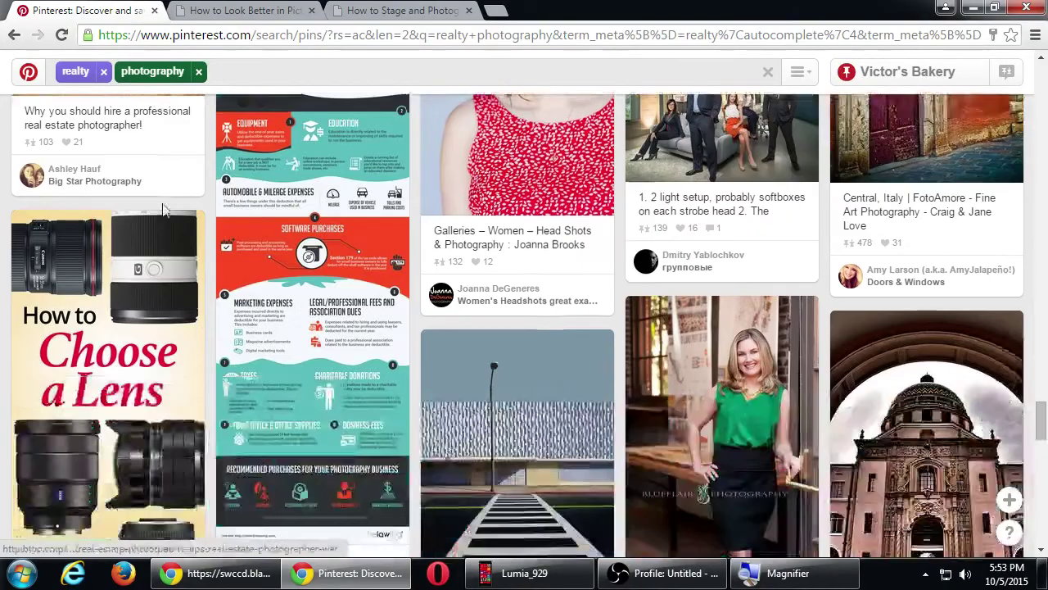
scroll(246, 267, down, 5)
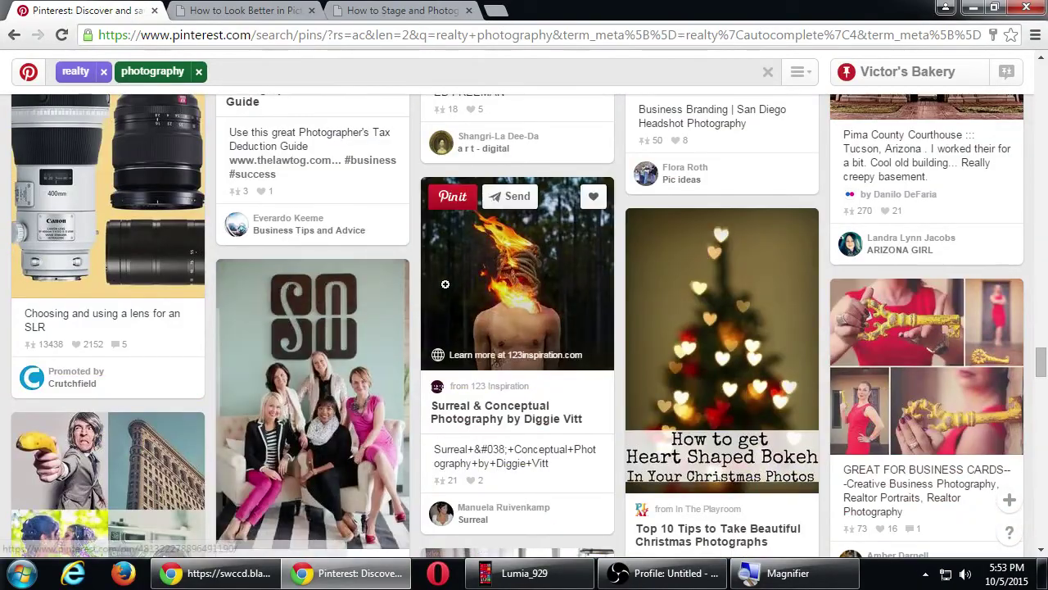
scroll(584, 286, down, 3)
scroll(584, 286, down, 3)
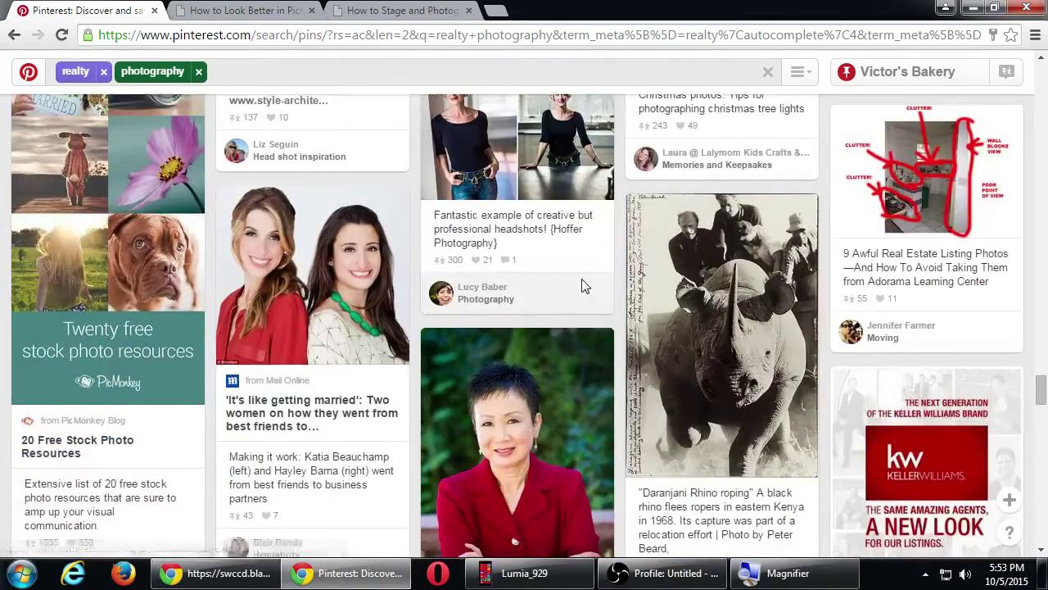
scroll(584, 287, down, 5)
scroll(584, 286, down, 1)
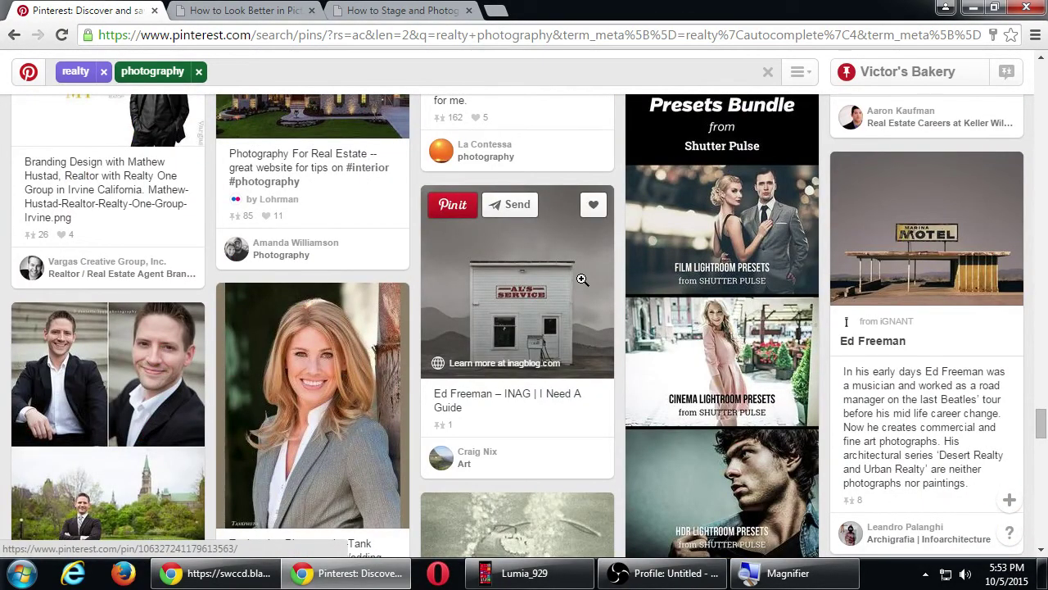
key(super+plus)
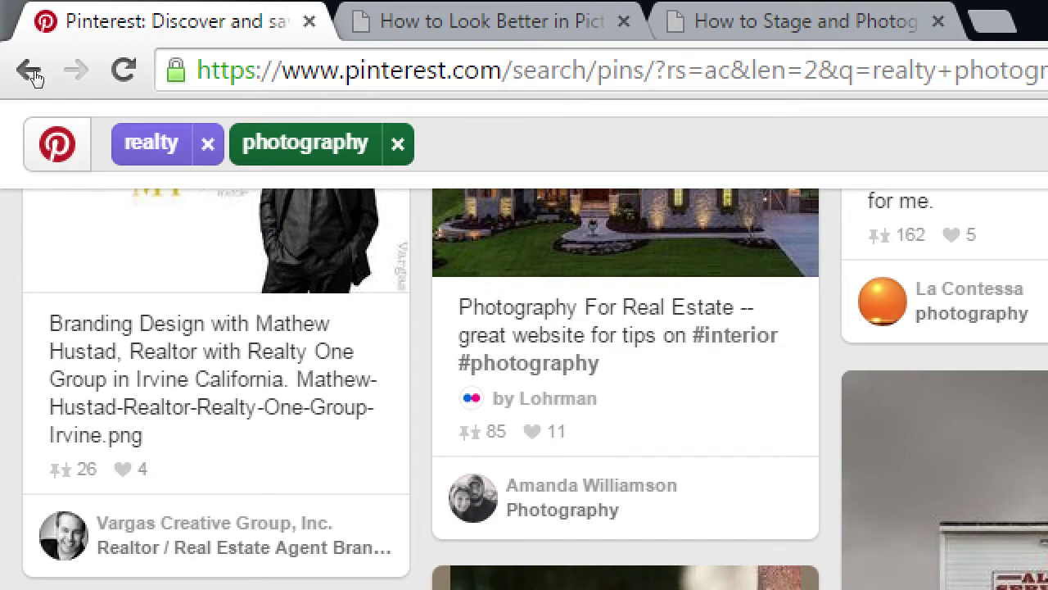
- Leave the search results and open the Animals and pets category from the category menu
click(30, 72)
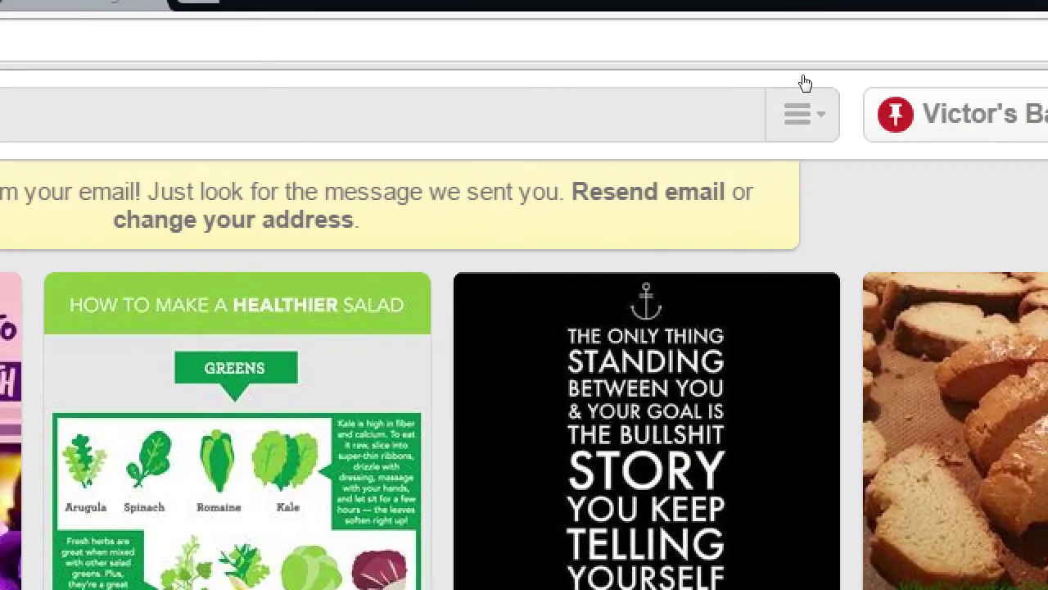
mouse_move(804, 80)
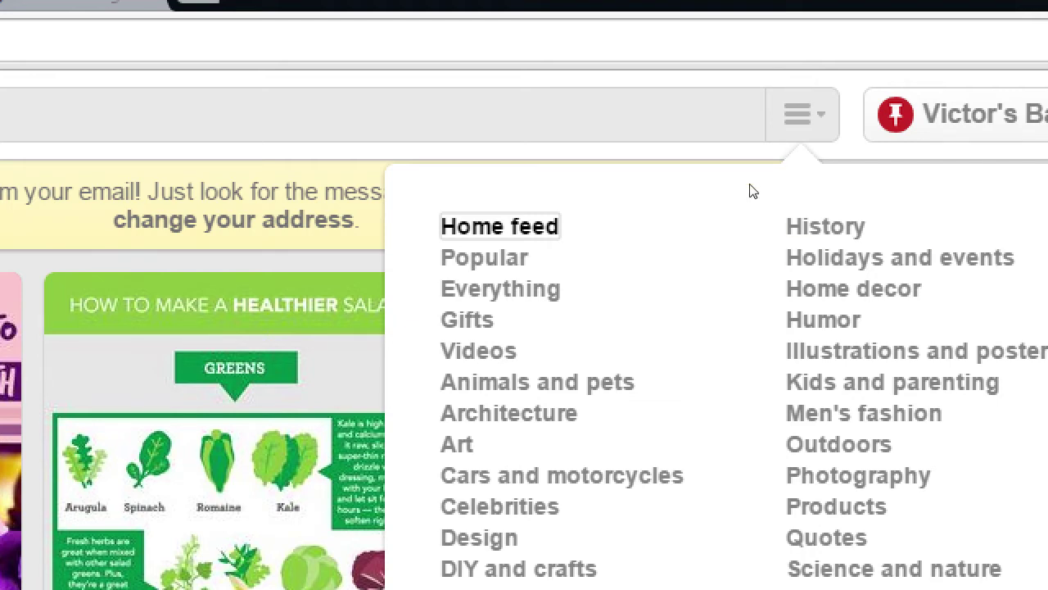
click(538, 382)
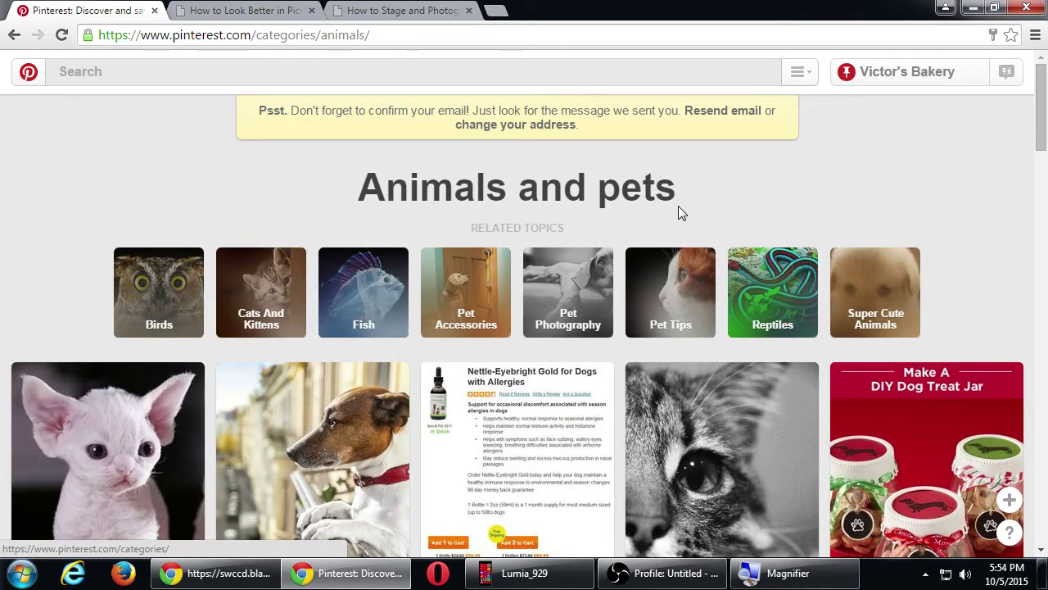
scroll(678, 209, down, 3)
scroll(678, 209, down, 4)
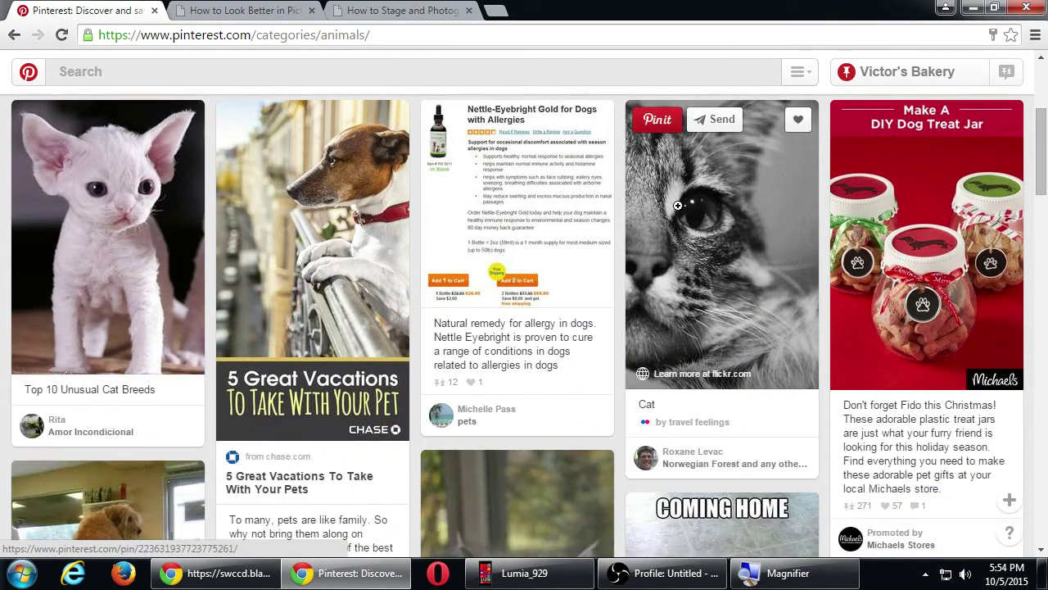
scroll(679, 209, down, 3)
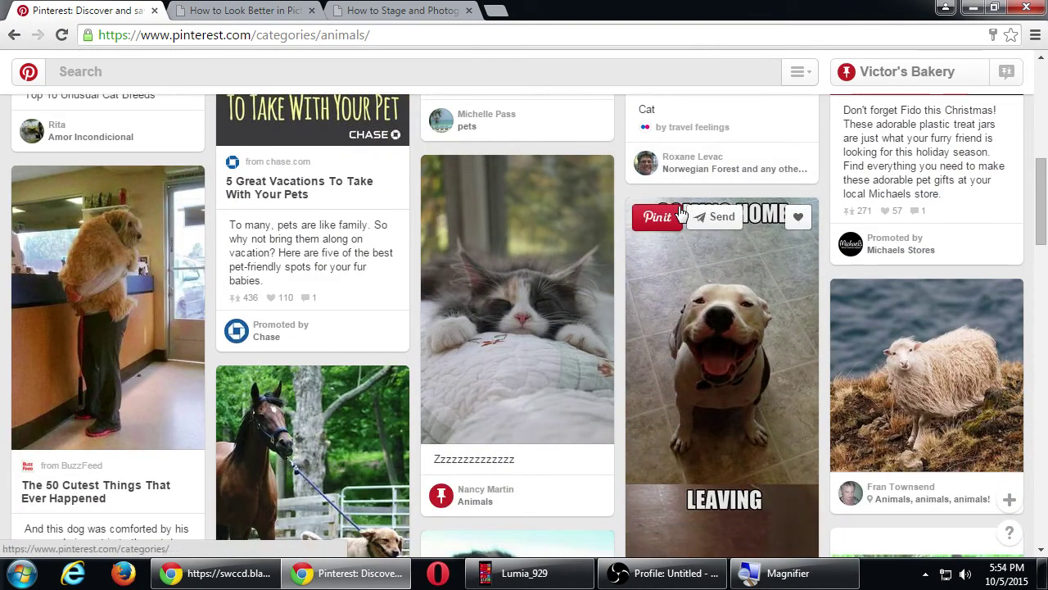
scroll(678, 205, down, 3)
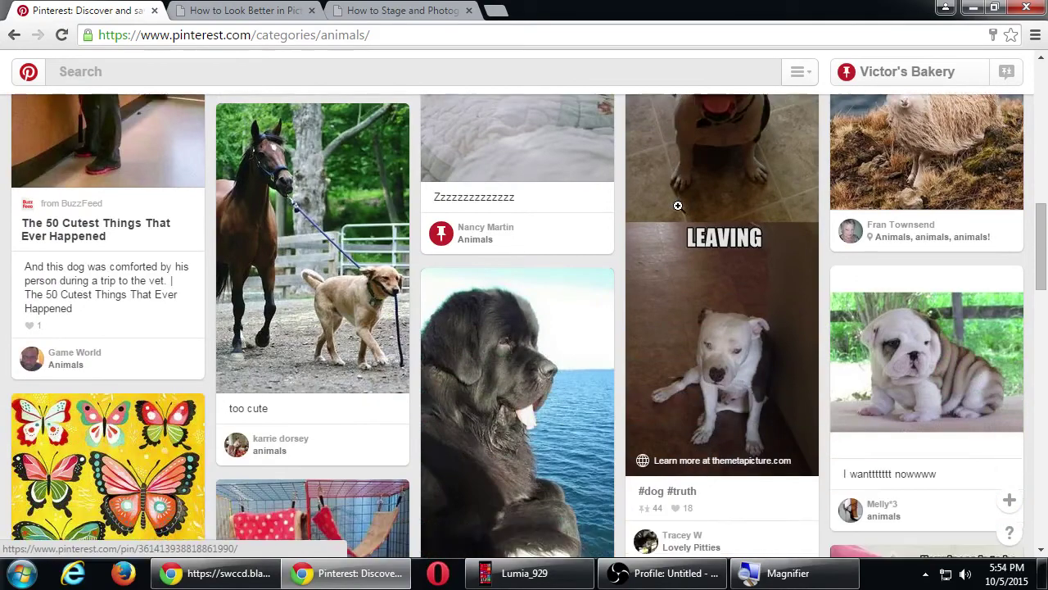
scroll(678, 205, down, 2)
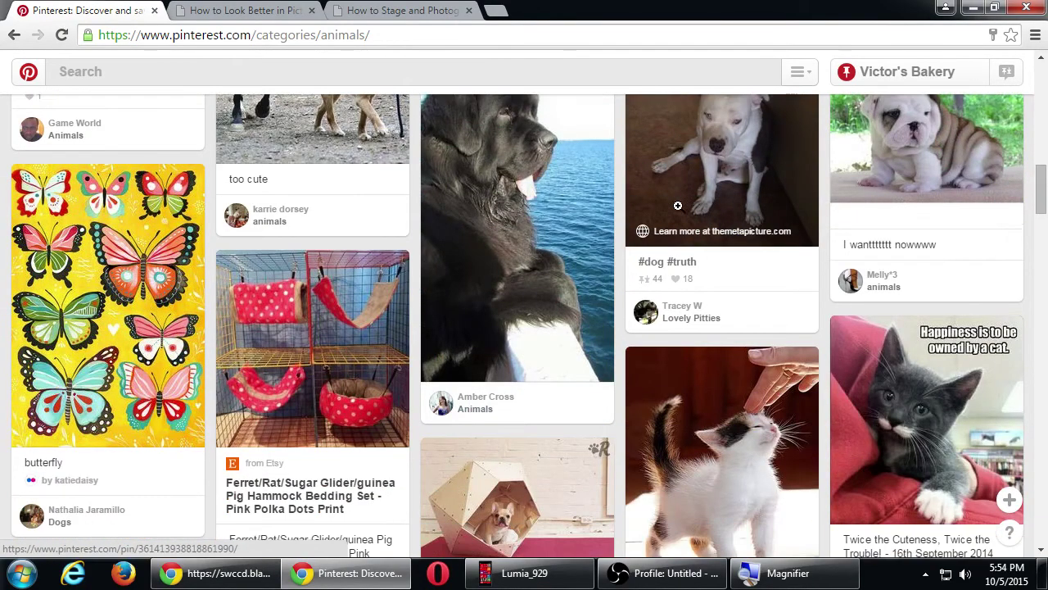
scroll(678, 212, down, 4)
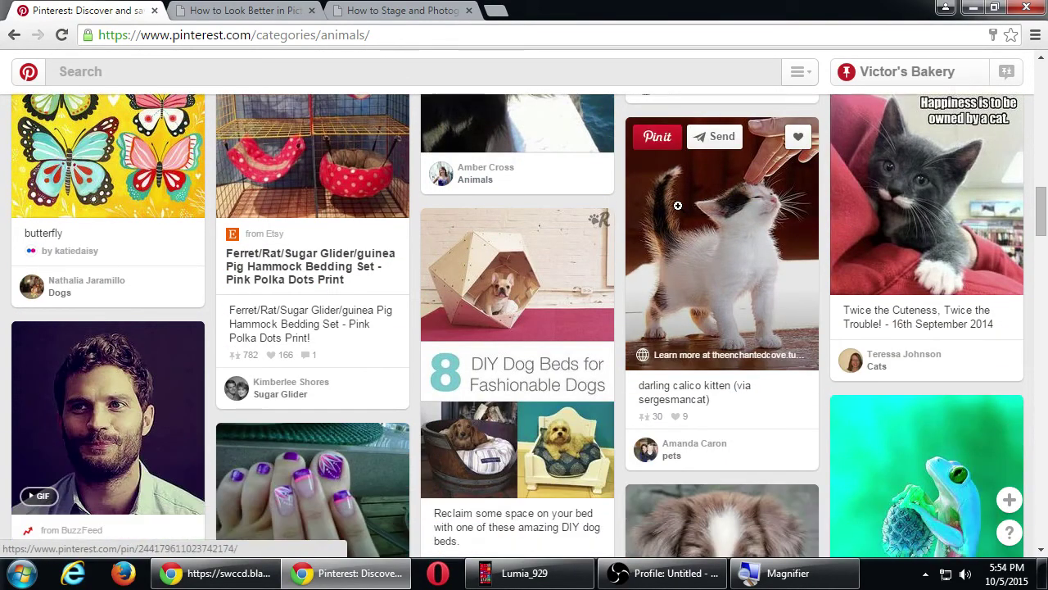
scroll(678, 205, down, 4)
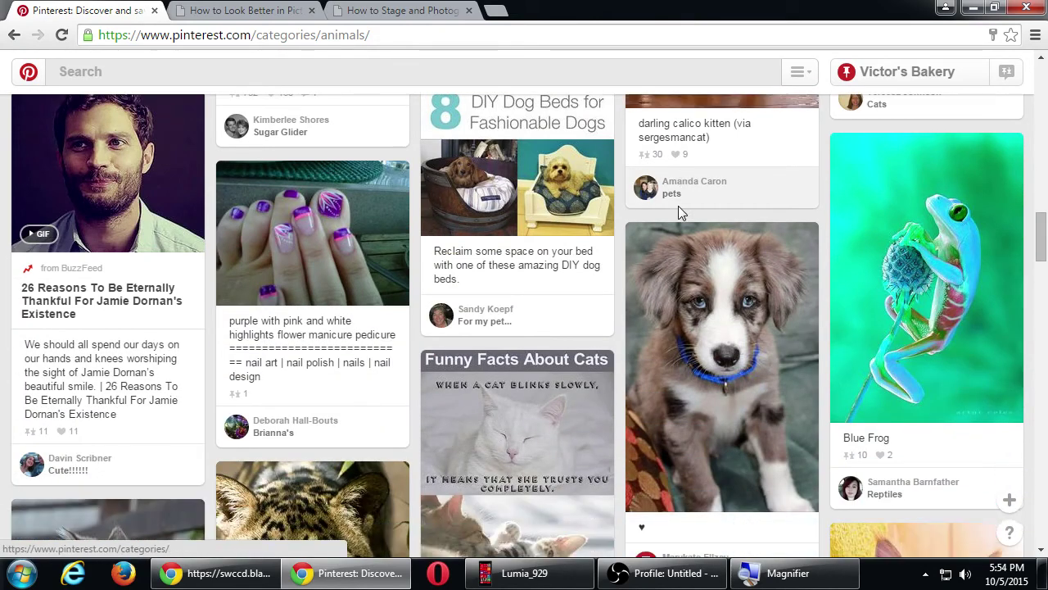
scroll(678, 205, down, 4)
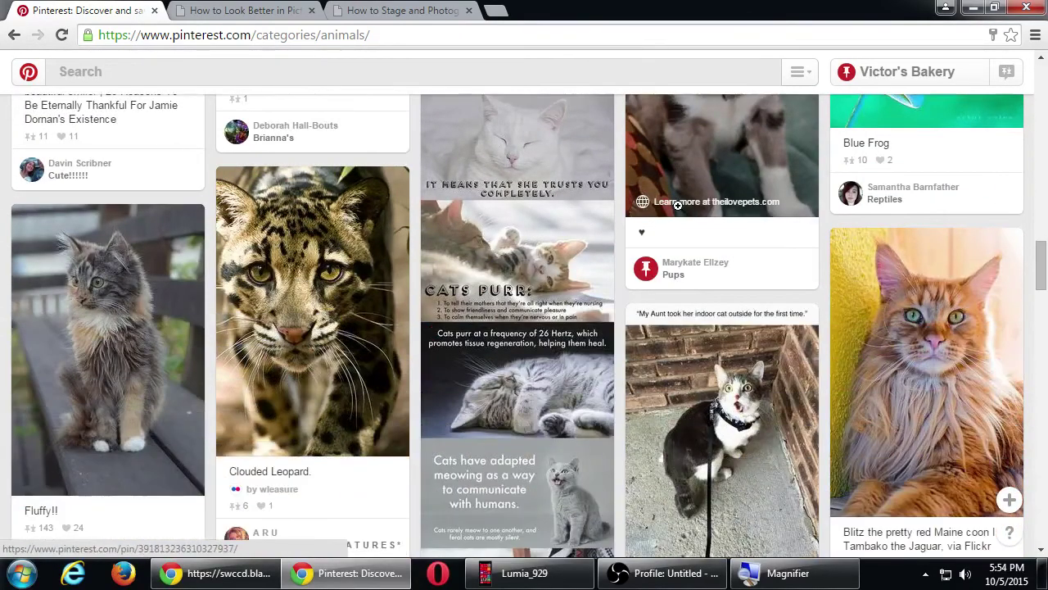
scroll(678, 206, down, 1)
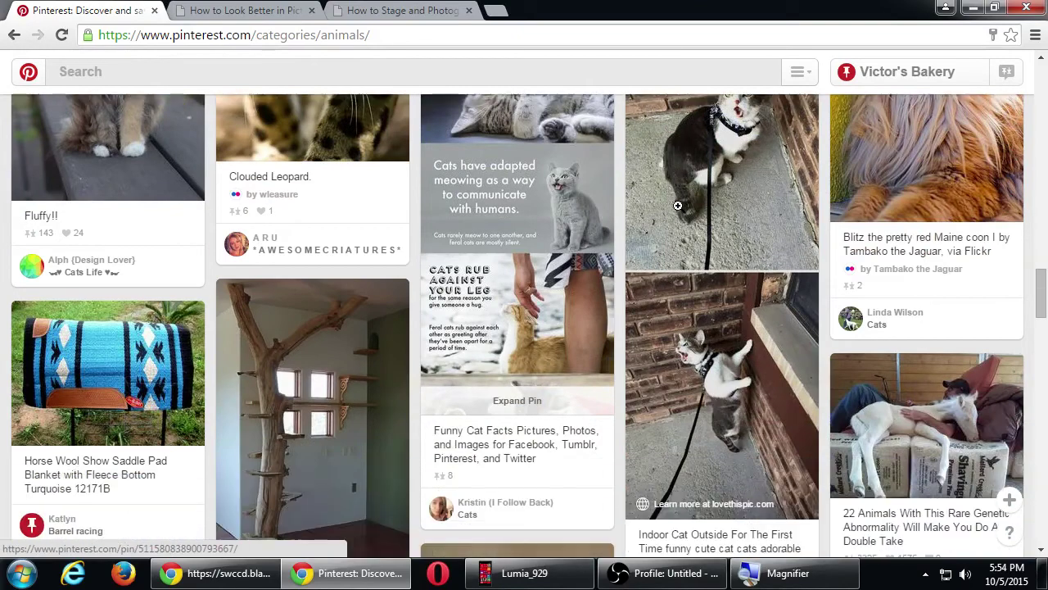
scroll(678, 206, down, 3)
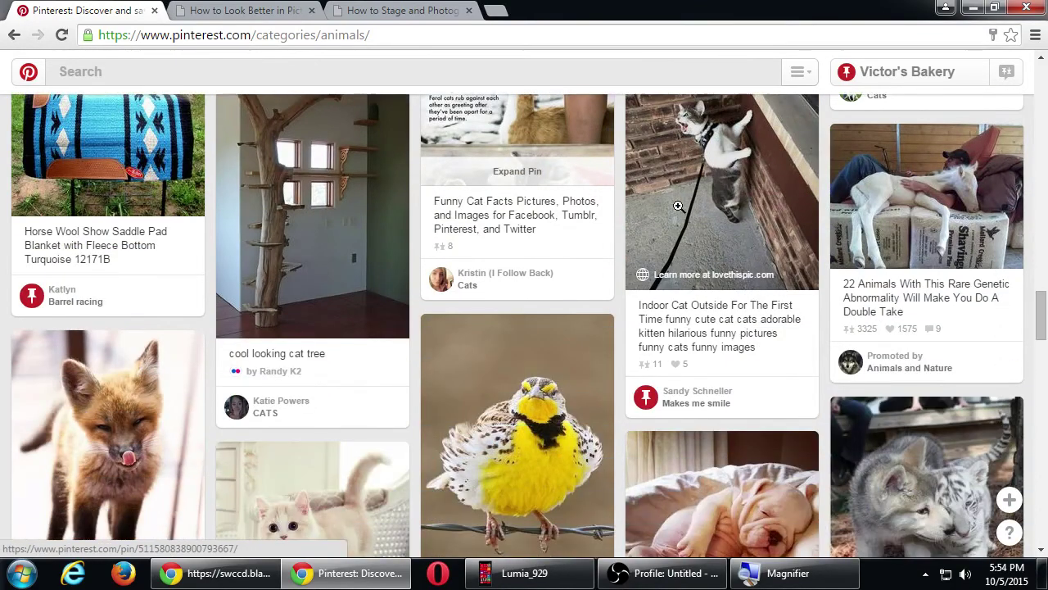
scroll(678, 205, down, 1)
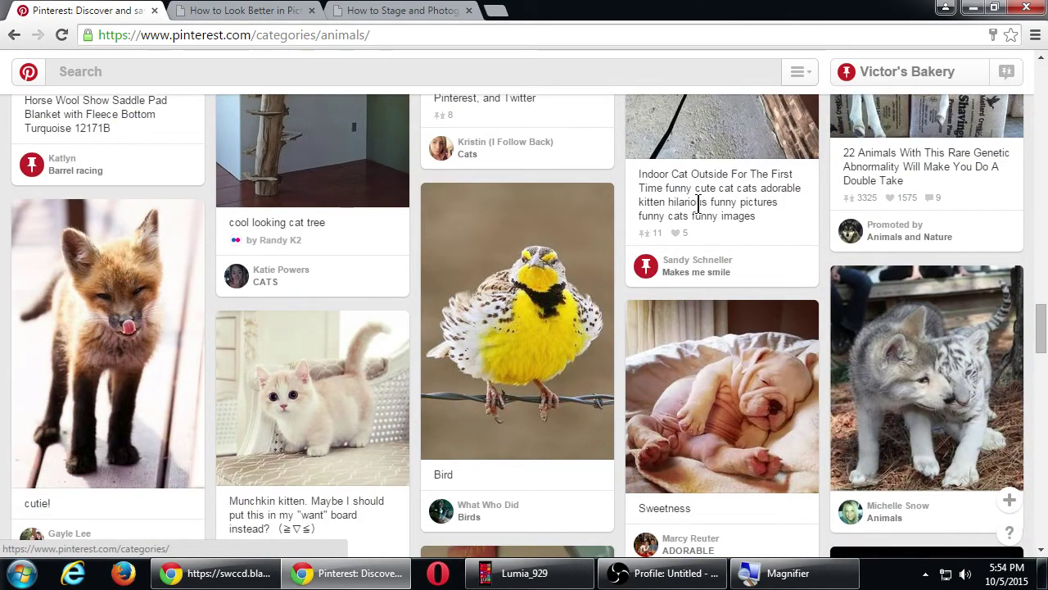
- Switch to the Technology category from the browse categories menu
click(801, 72)
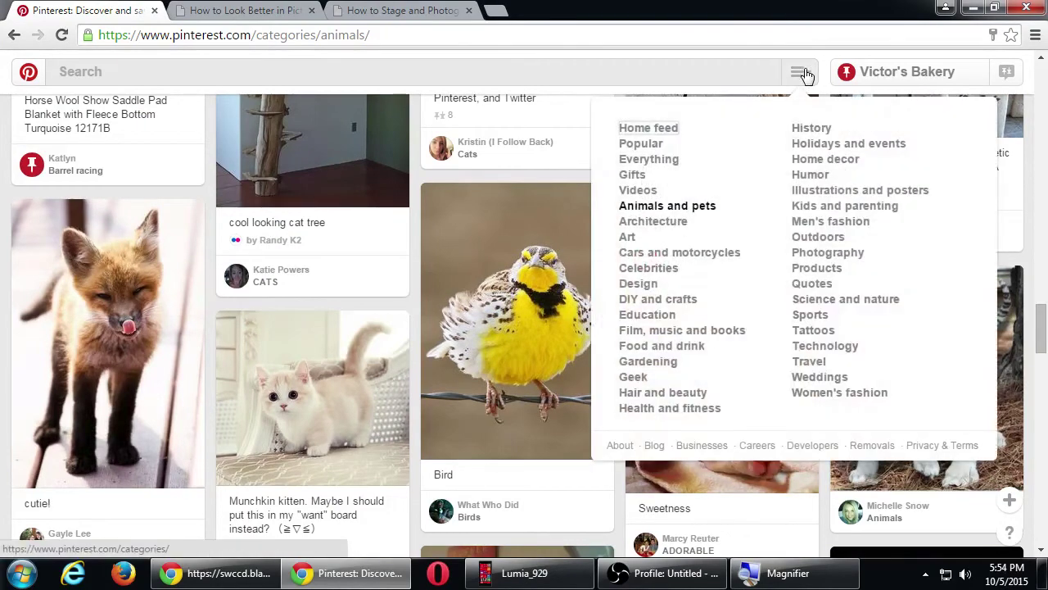
click(836, 346)
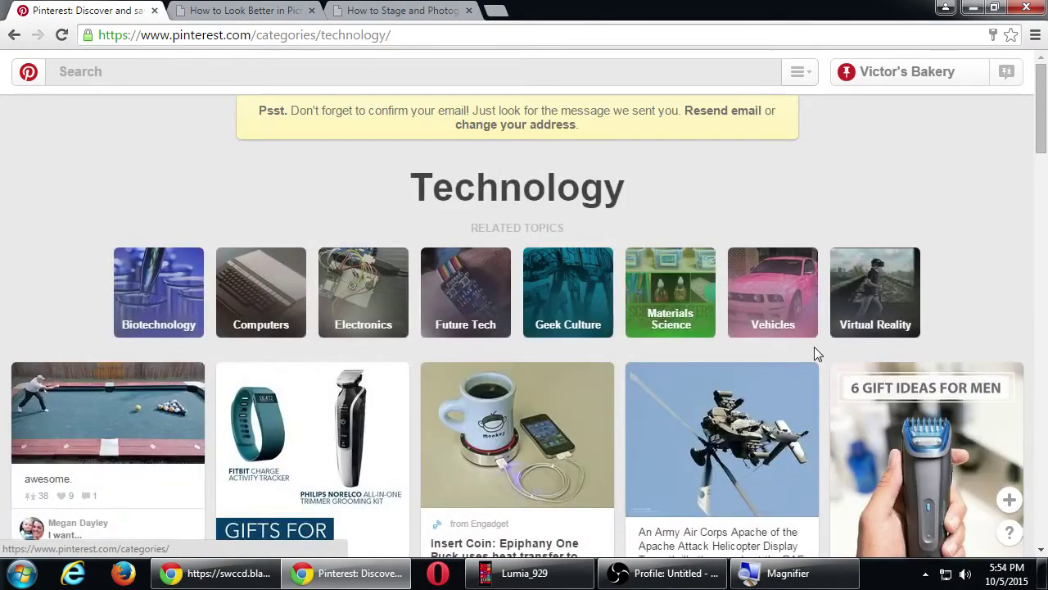
scroll(813, 346, down, 1)
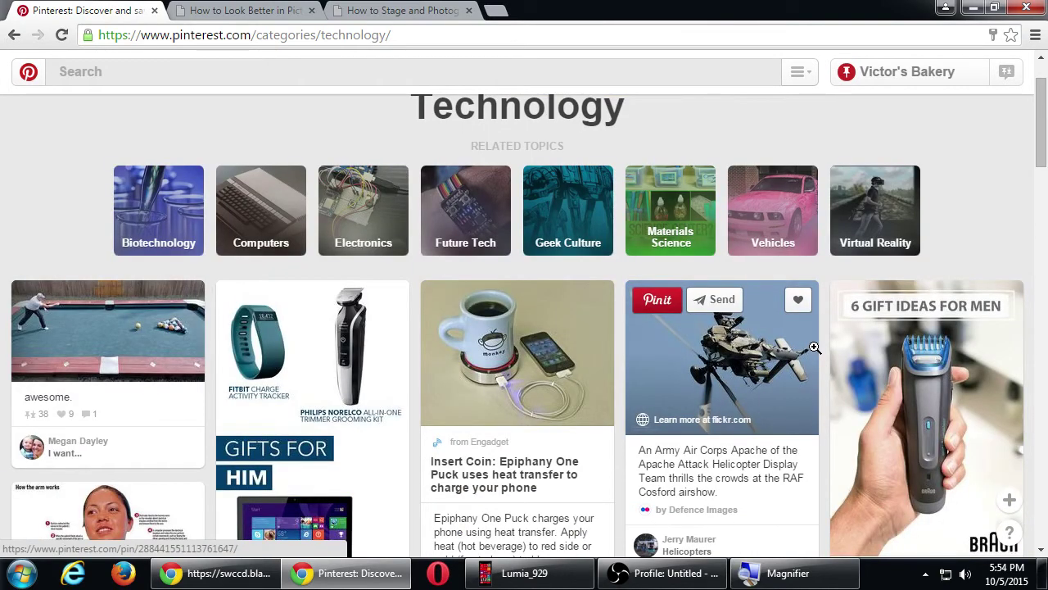
scroll(814, 346, down, 1)
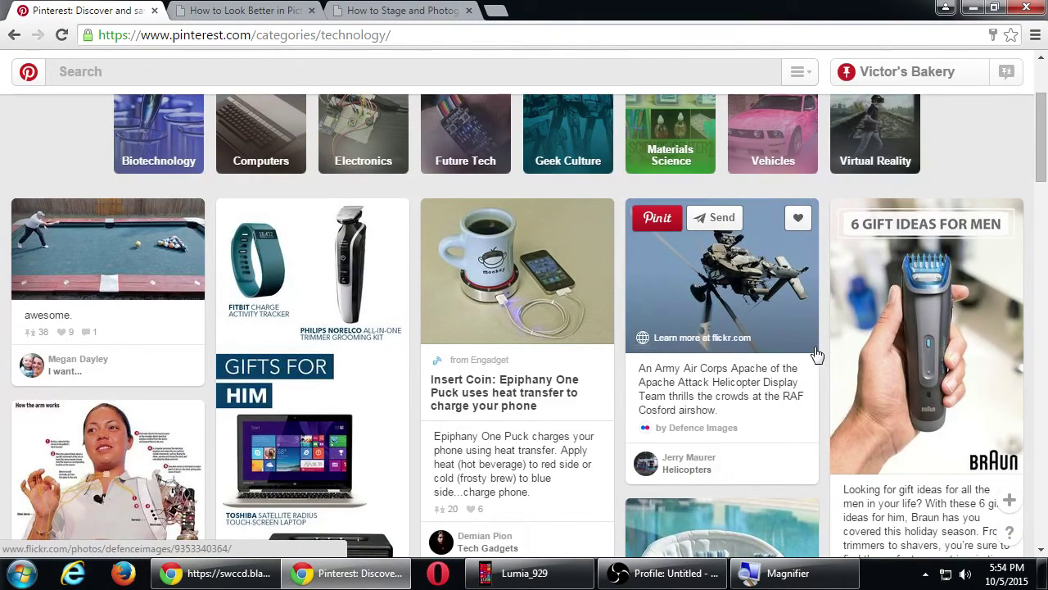
scroll(816, 353, down, 3)
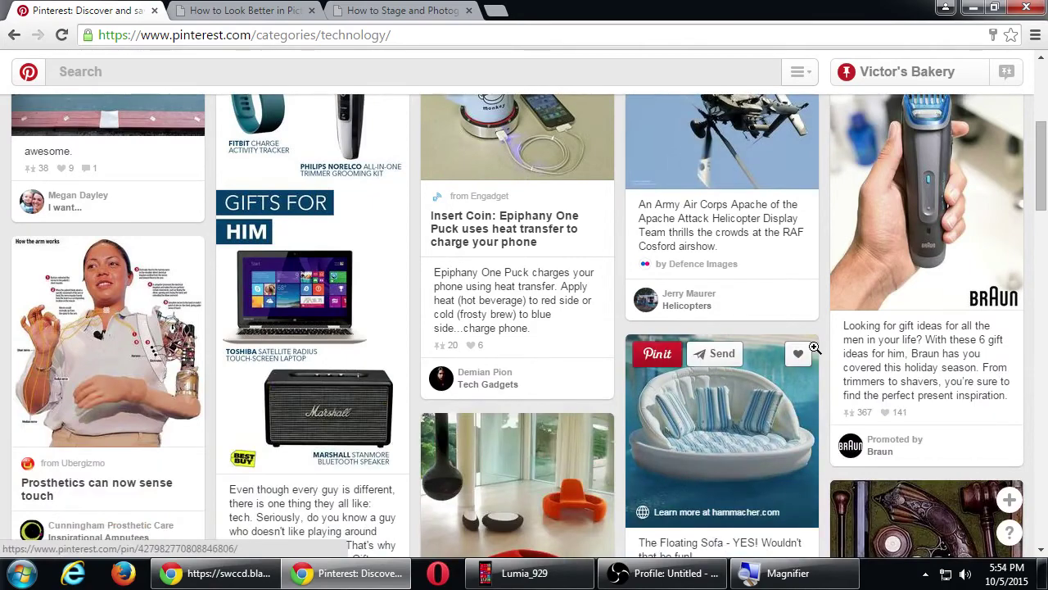
scroll(814, 346, down, 3)
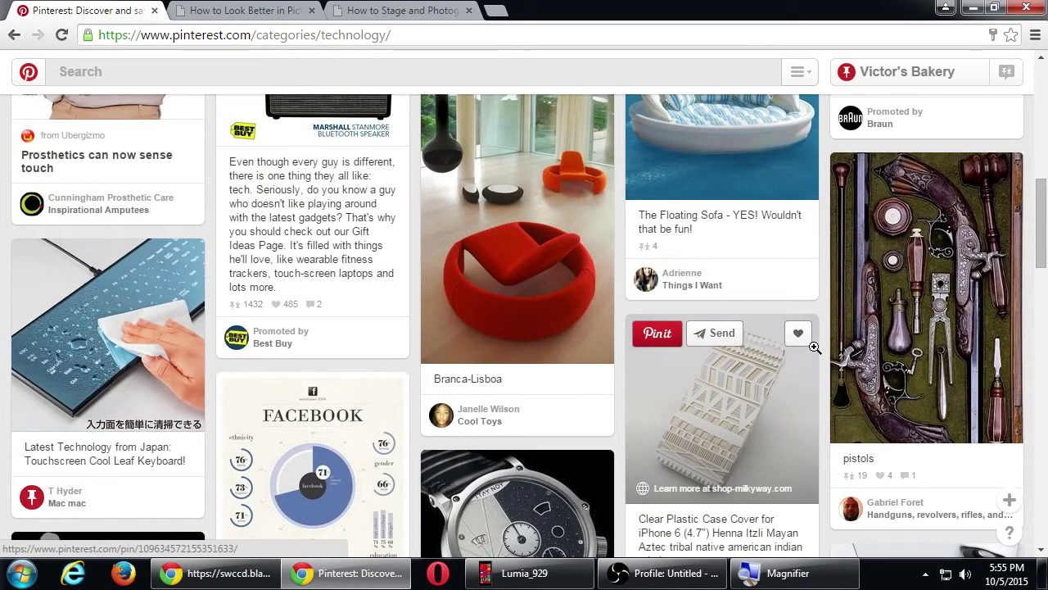
- Browse further down the Technology pins, past items like the Collapsible Camp Stove and Key Smart
scroll(814, 346, down, 4)
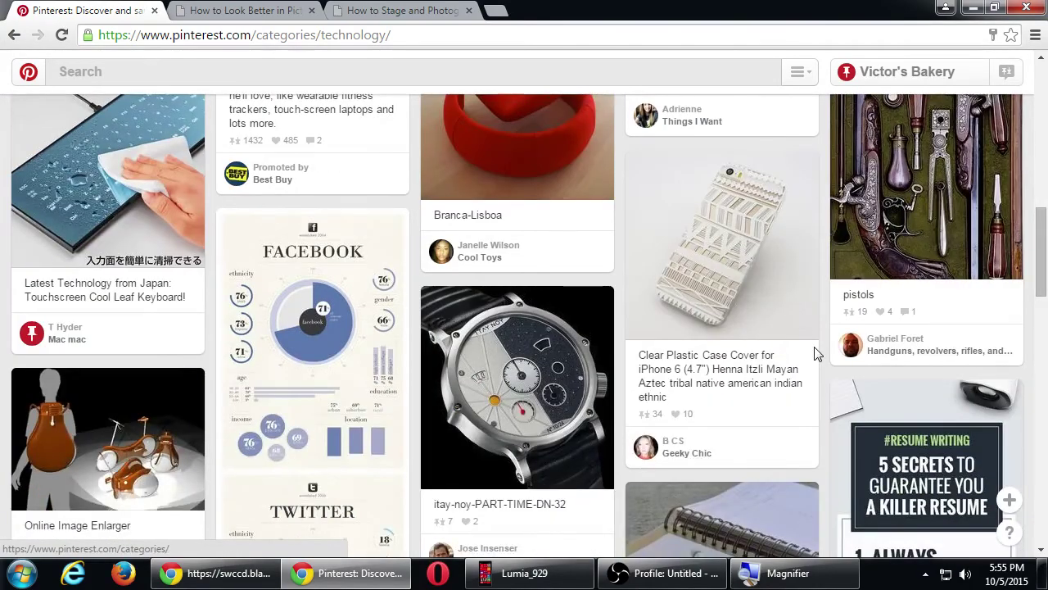
scroll(814, 346, down, 2)
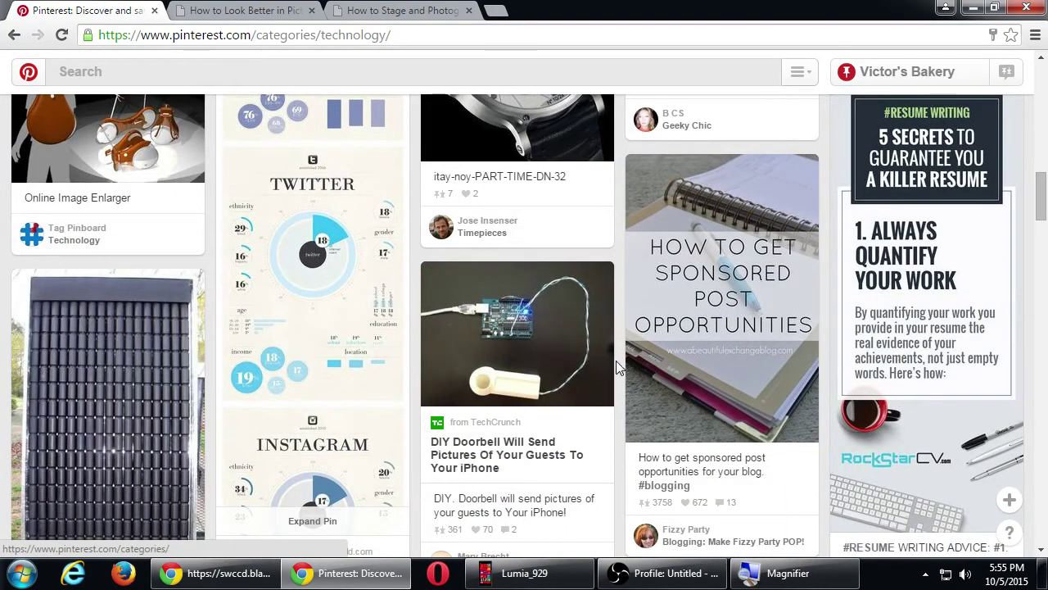
scroll(615, 360, down, 8)
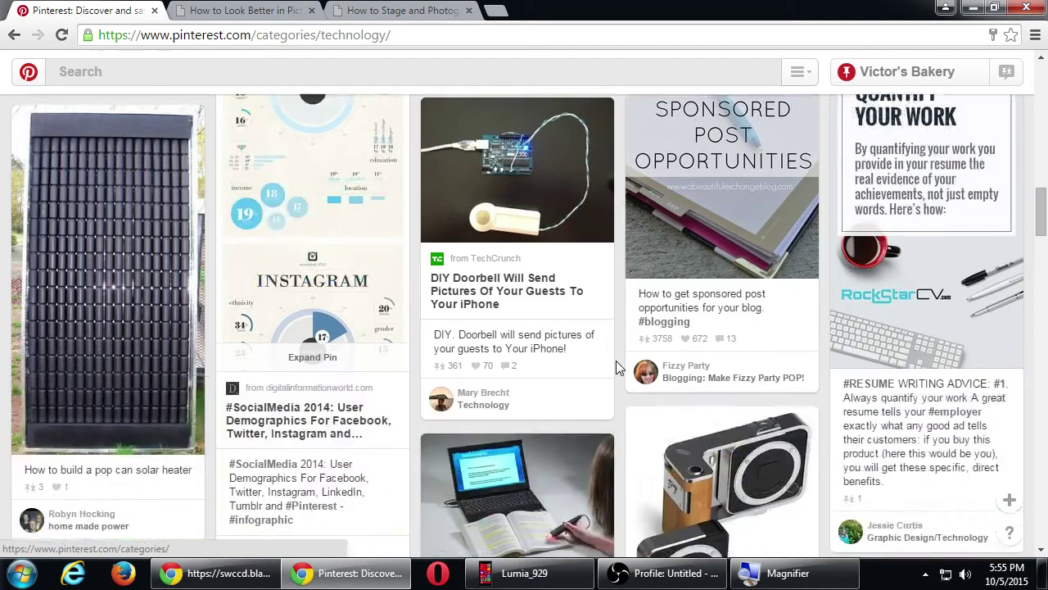
scroll(615, 361, down, 3)
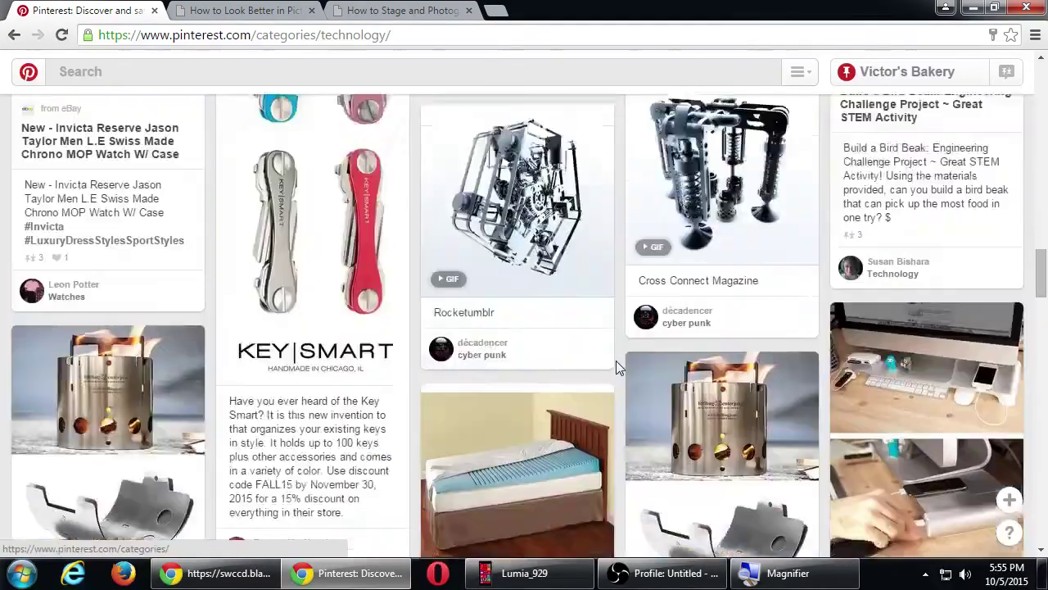
scroll(616, 361, up, 4)
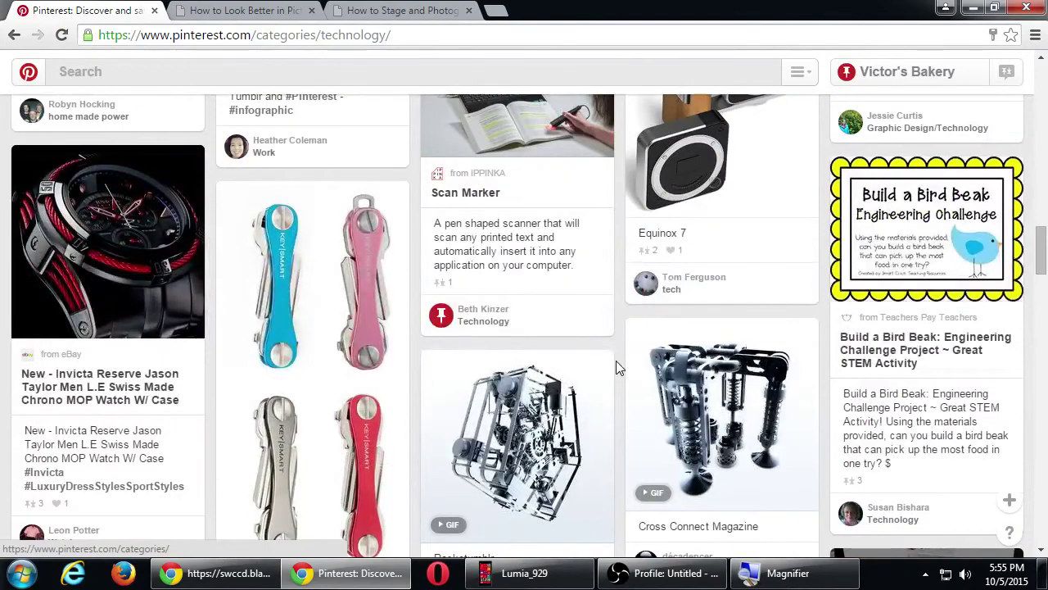
scroll(616, 360, down, 5)
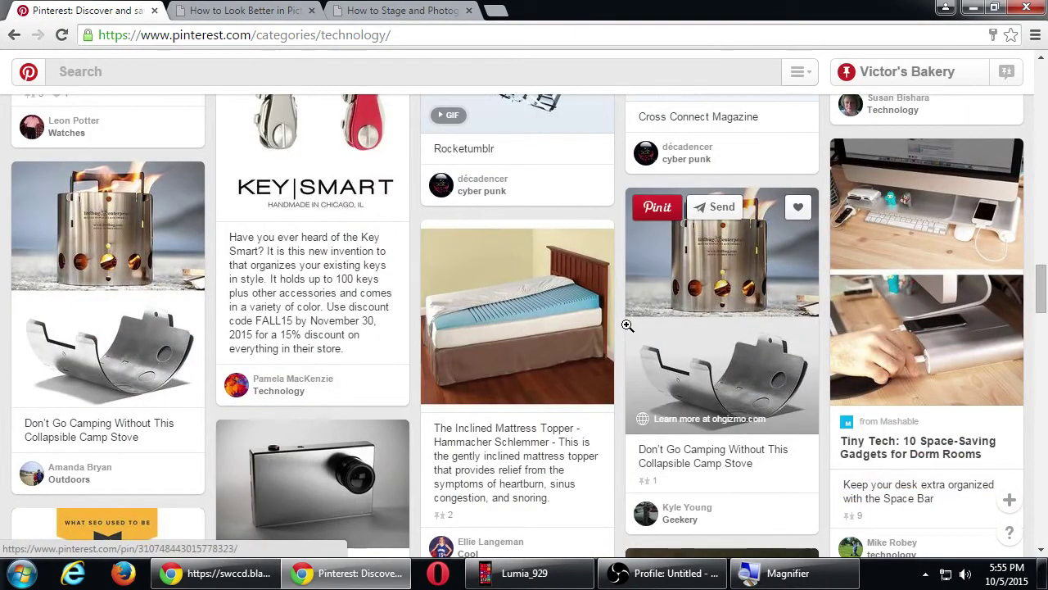
mouse_move(597, 281)
scroll(622, 246, down, 1)
scroll(623, 246, down, 3)
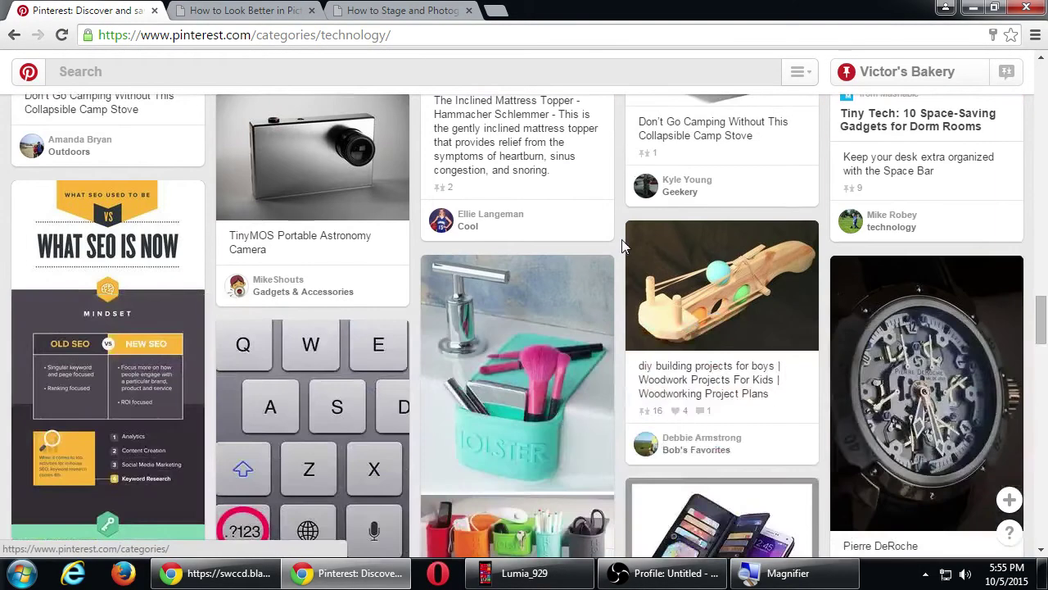
scroll(622, 239, down, 2)
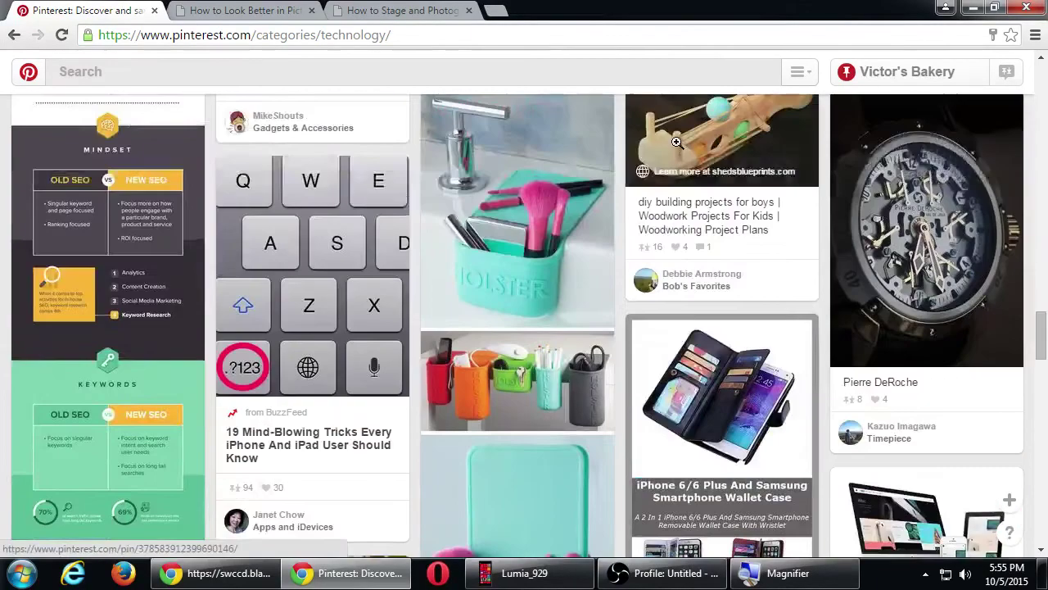
scroll(676, 142, up, 2)
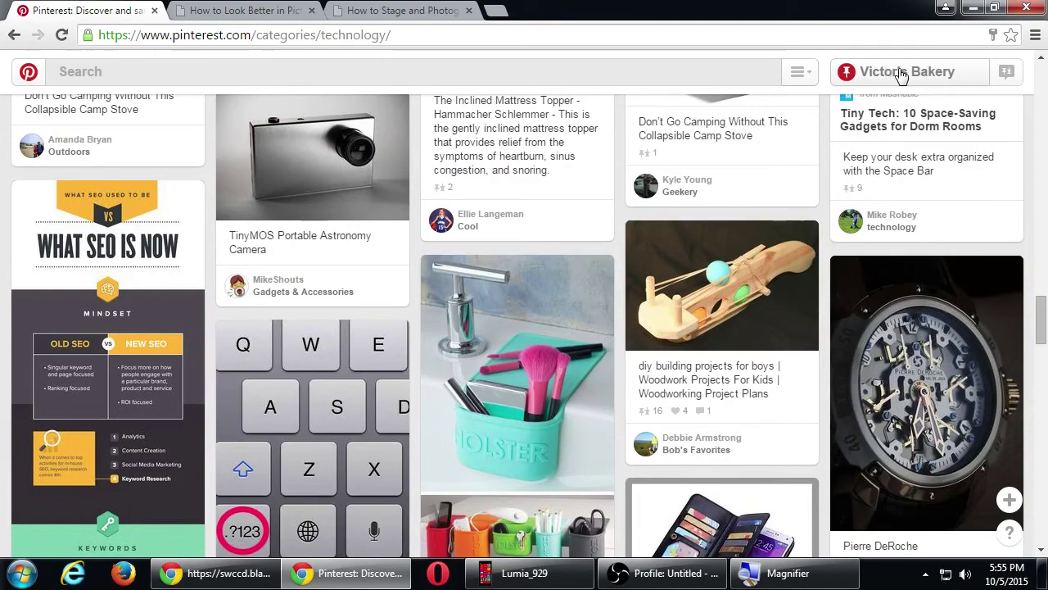
- Open the Victor's Bakery profile, dismiss the 'Collect Pins on different boards' tip, and select the username in the address
click(901, 74)
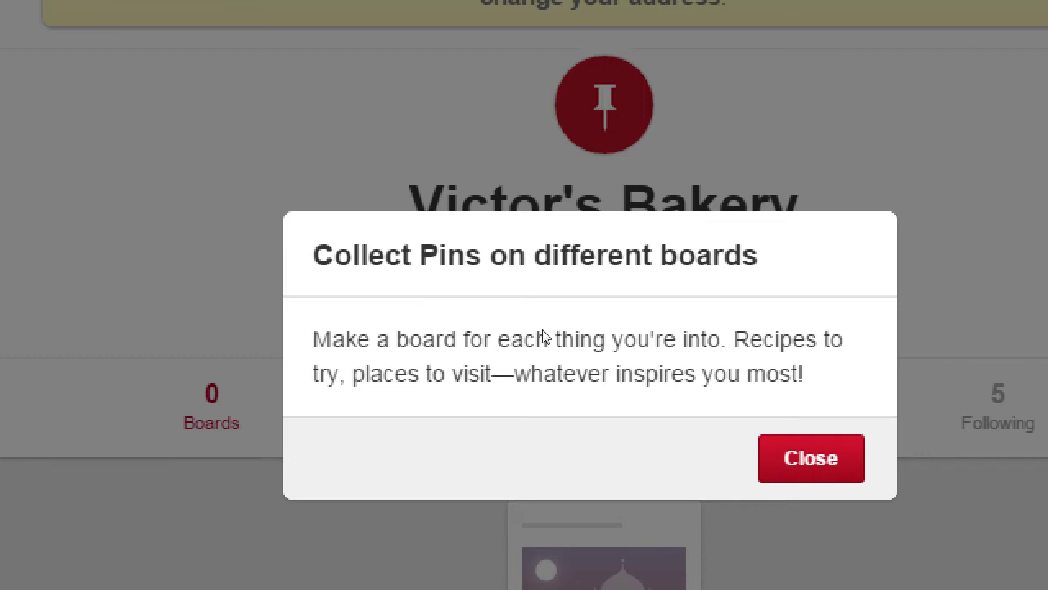
key(Escape)
key(super+minus)
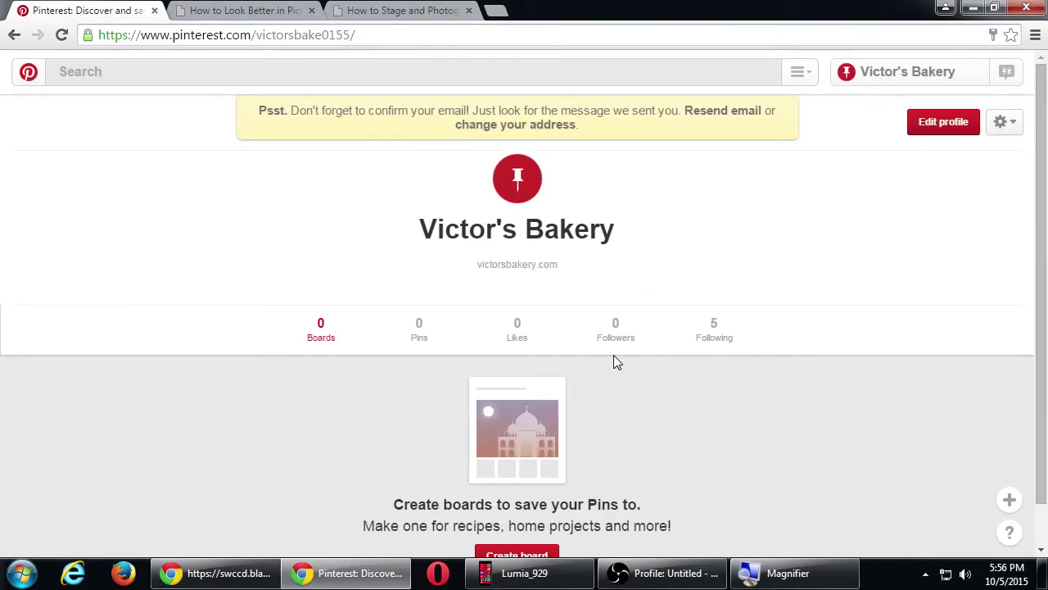
key(super+plus)
double_click(326, 34)
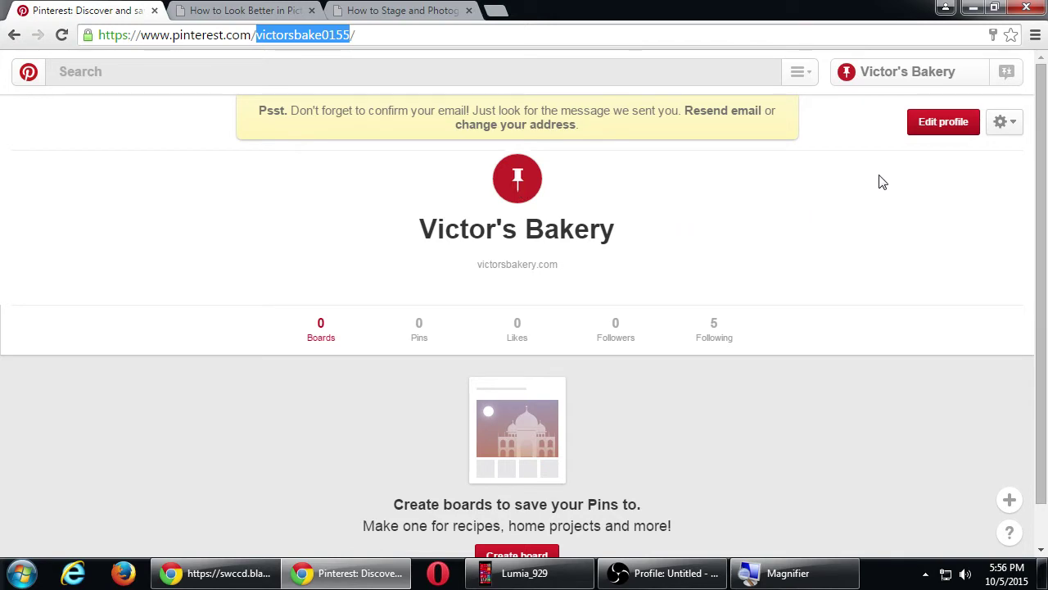
- In Edit profile, replace the username's trailing digits with 'ry' and save; dismiss the 'Username already taken' error
click(937, 127)
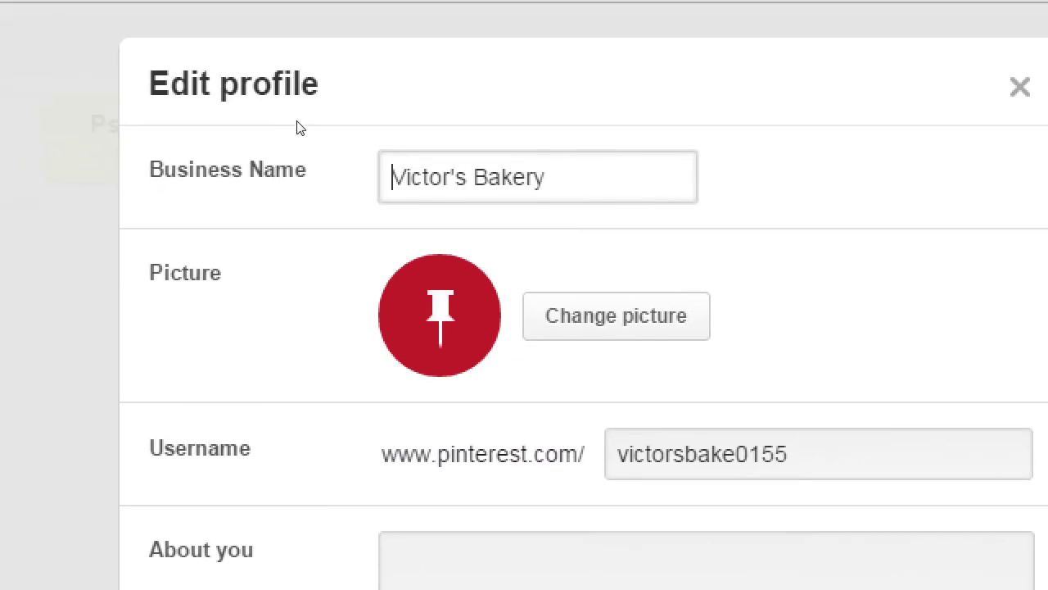
drag(303, 138, 359, 143)
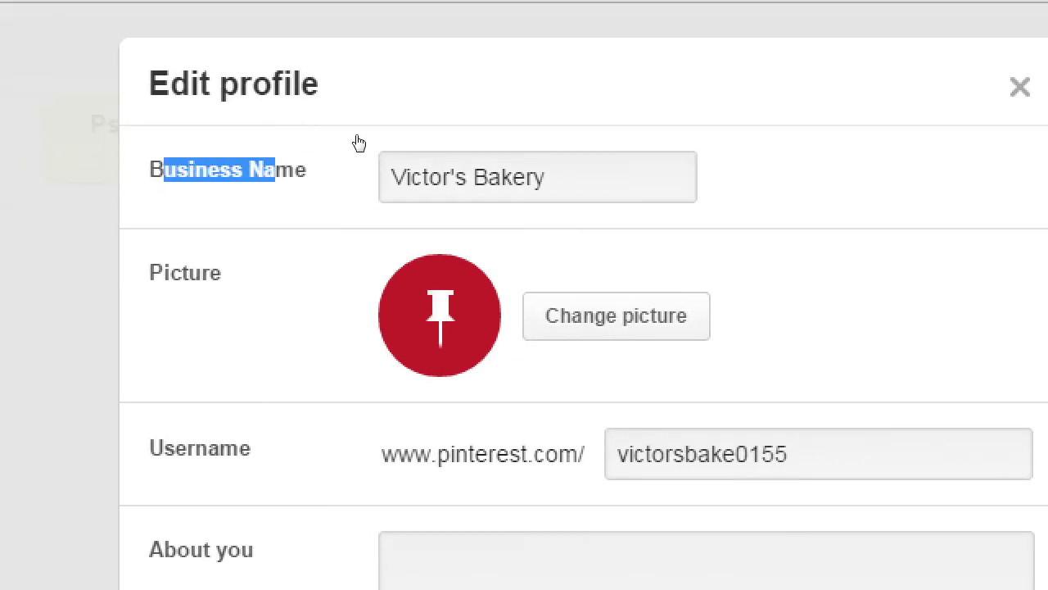
click(513, 135)
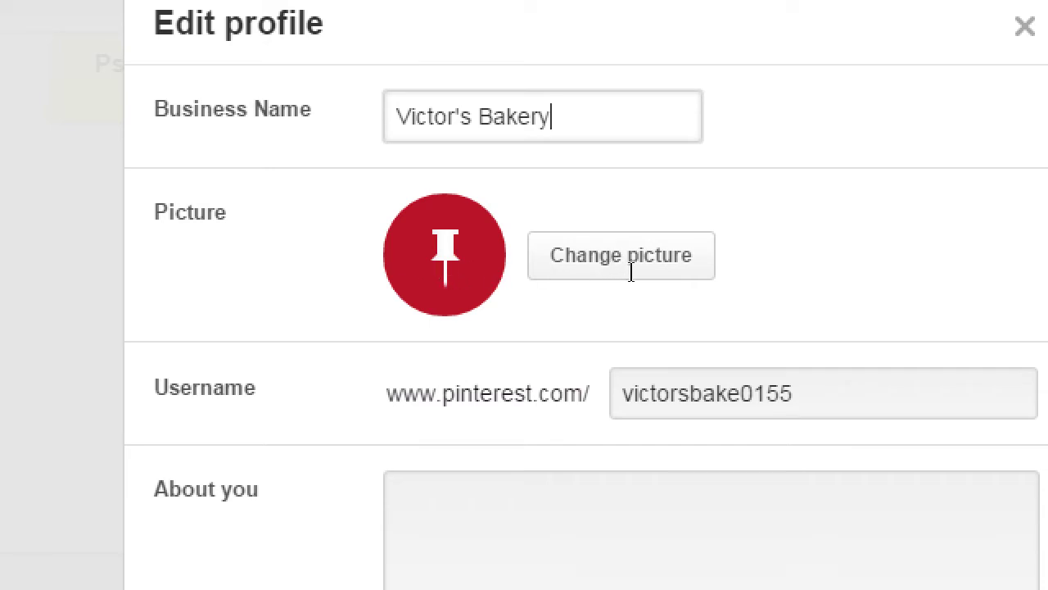
key(Tab)
key(BackSpace)
key(BackSpace)
key(BackSpace)
key(BackSpace)
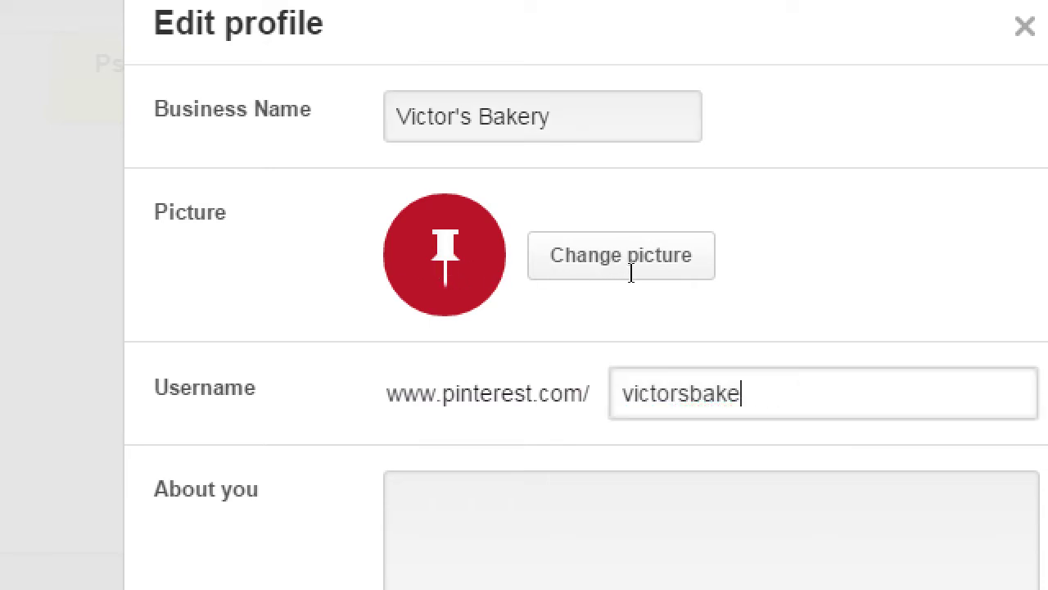
text(ry)
key(Tab)
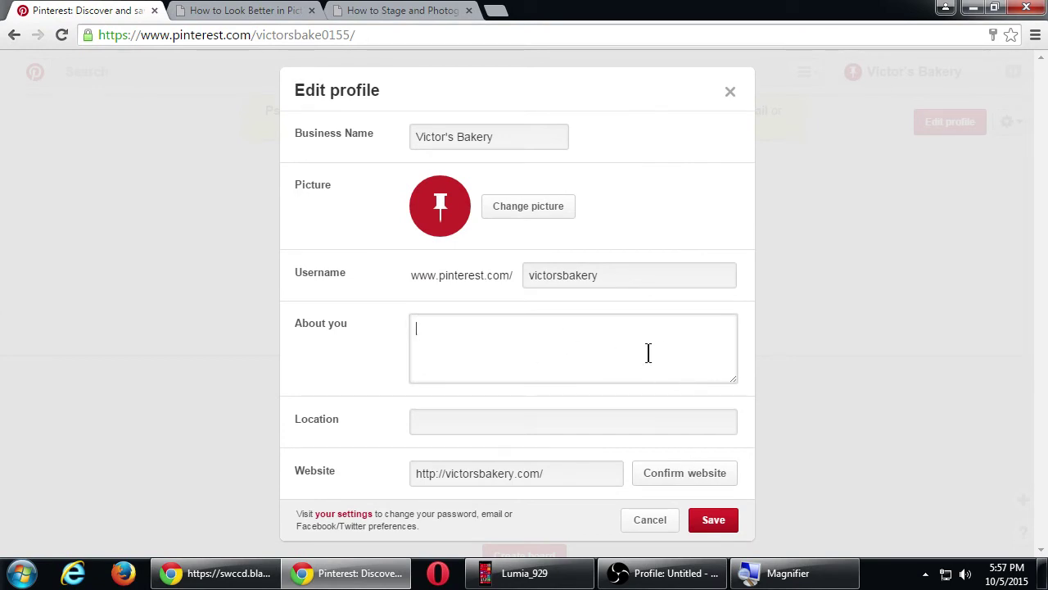
click(725, 521)
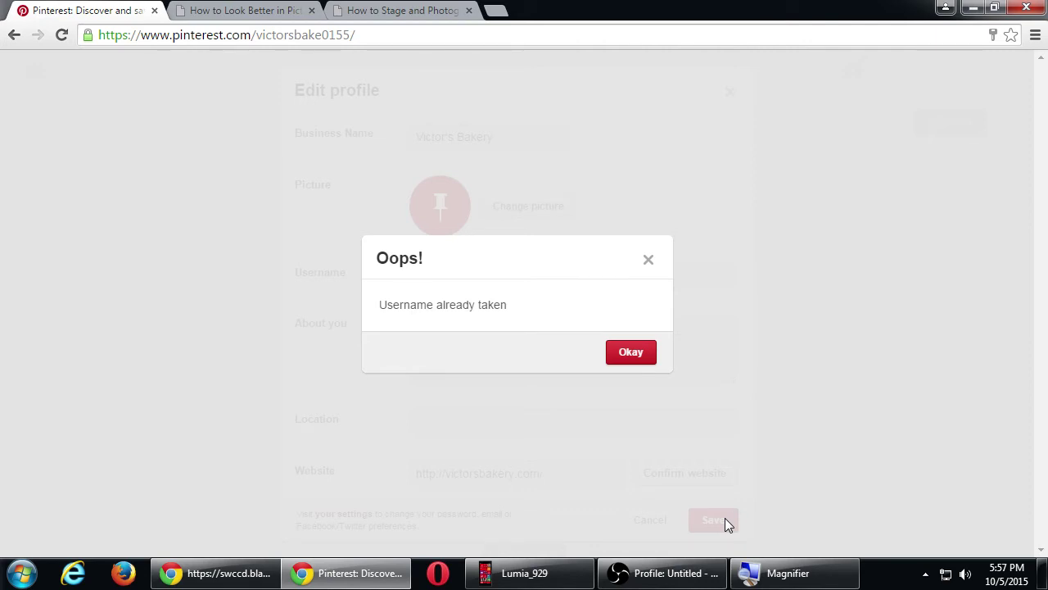
click(642, 353)
click(615, 279)
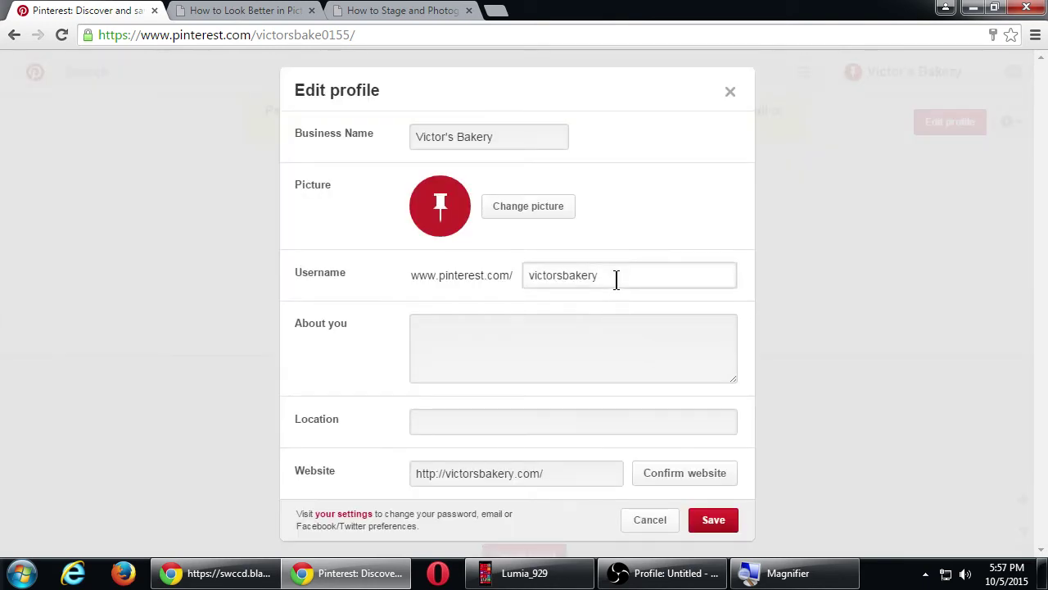
- Restore username victorsbake0155 and set About you to 'Family owned bakery in the heart of Eastlake, California.'
key(ctrl+z)
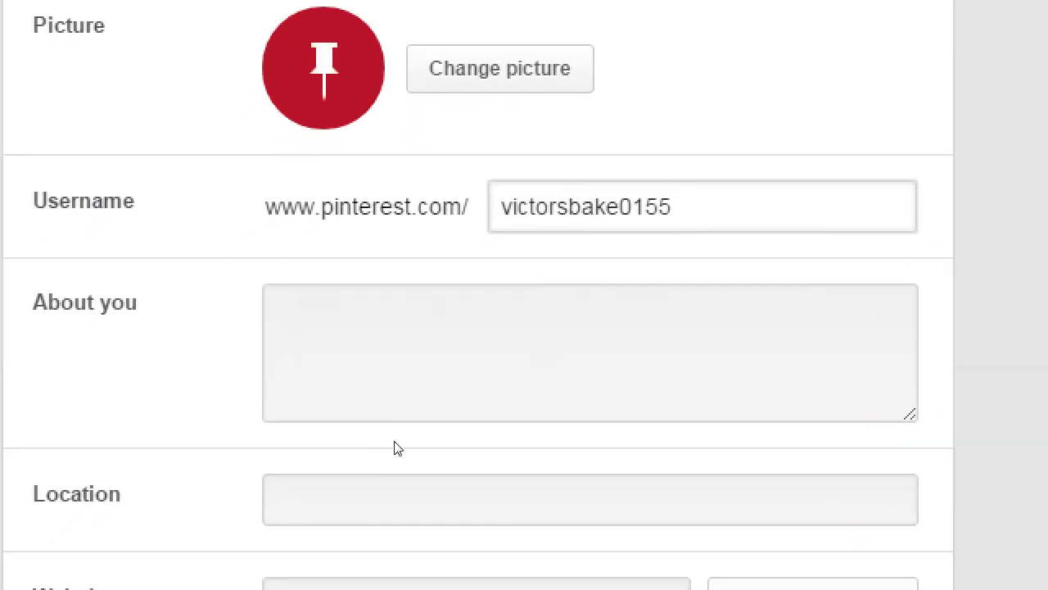
click(432, 347)
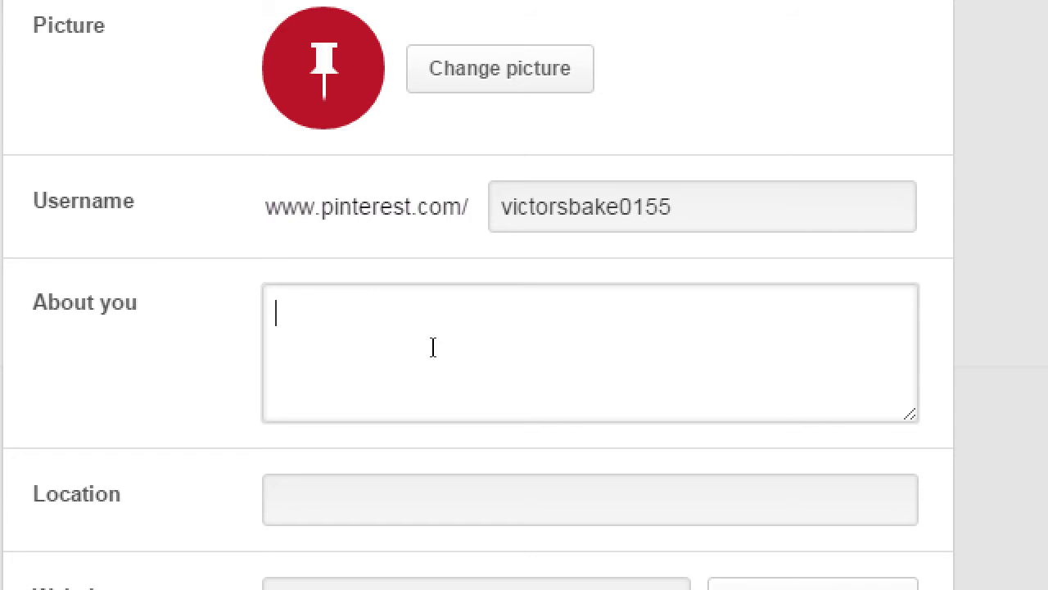
text(f)
key(BackSpace)
text(Family)
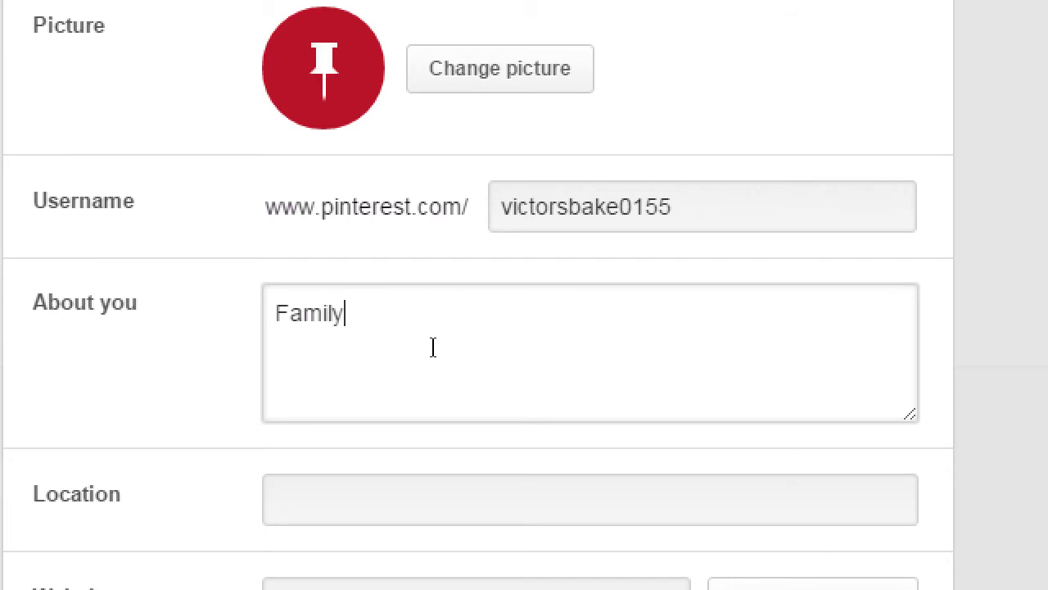
text( owned bake)
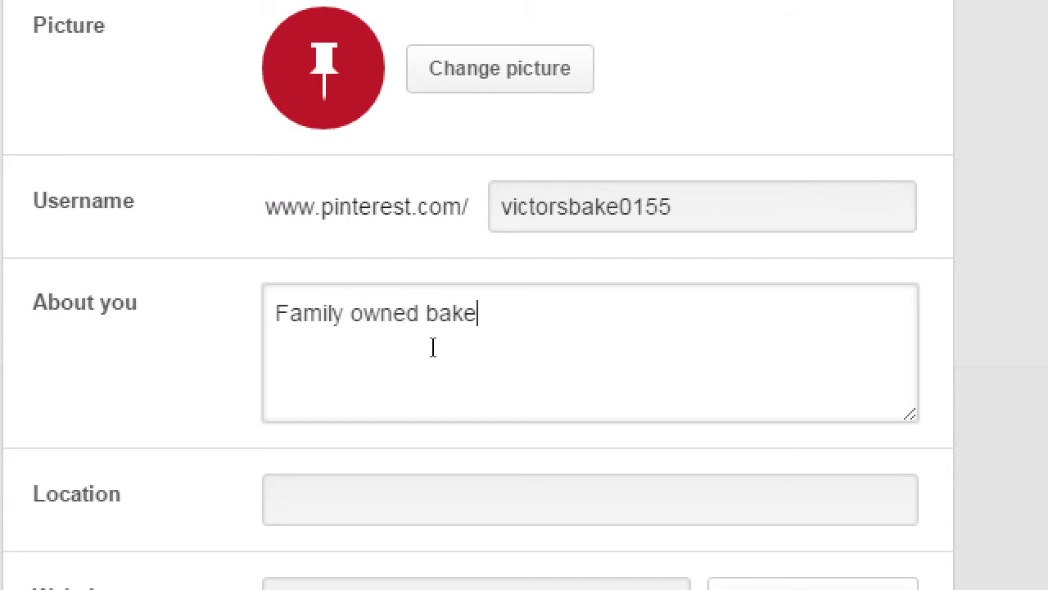
text(ry in the heart of E)
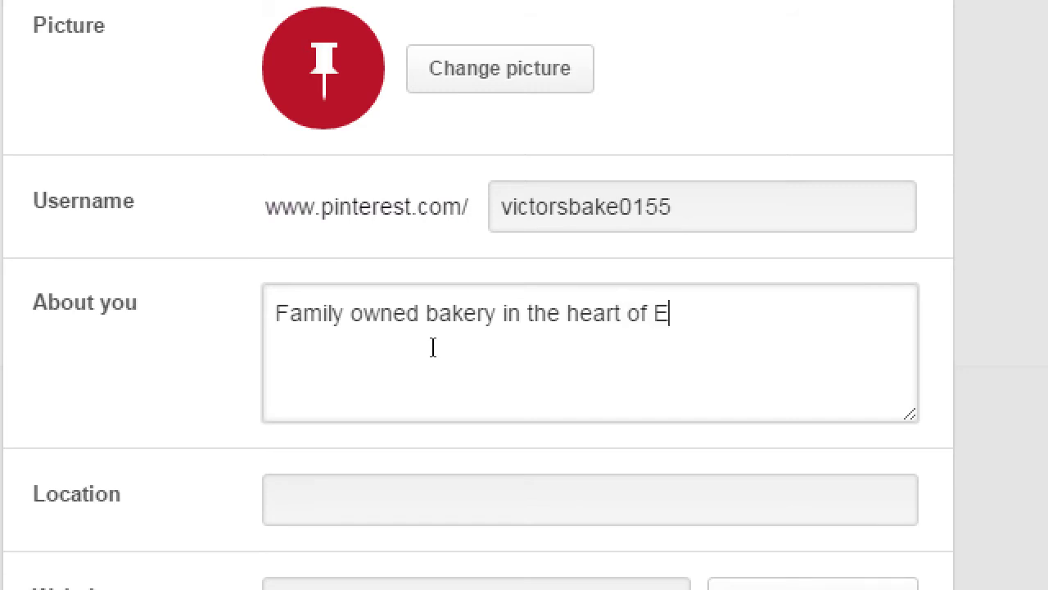
text(astlake)
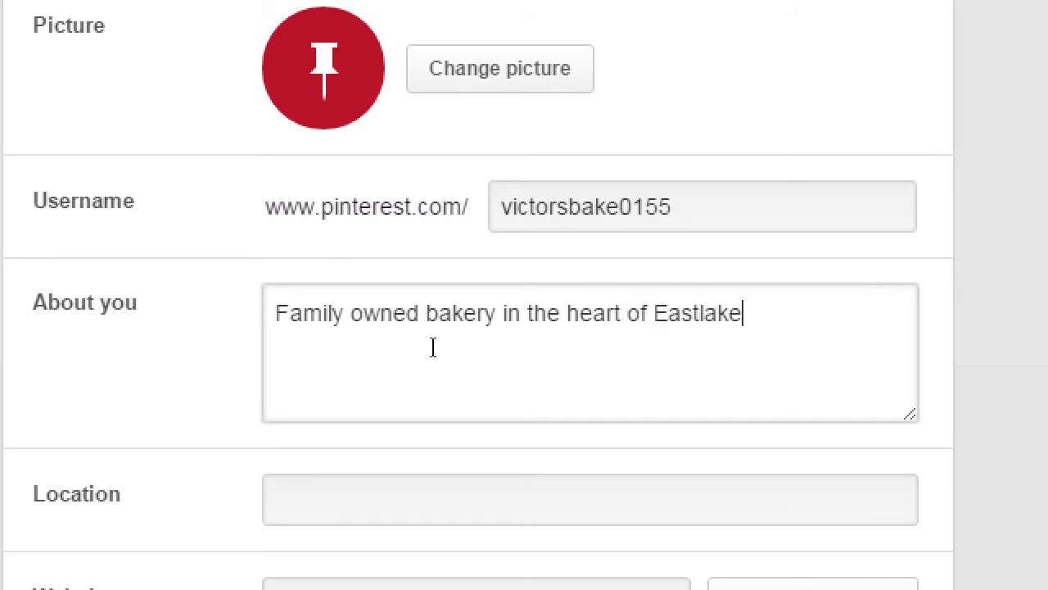
text(, California)
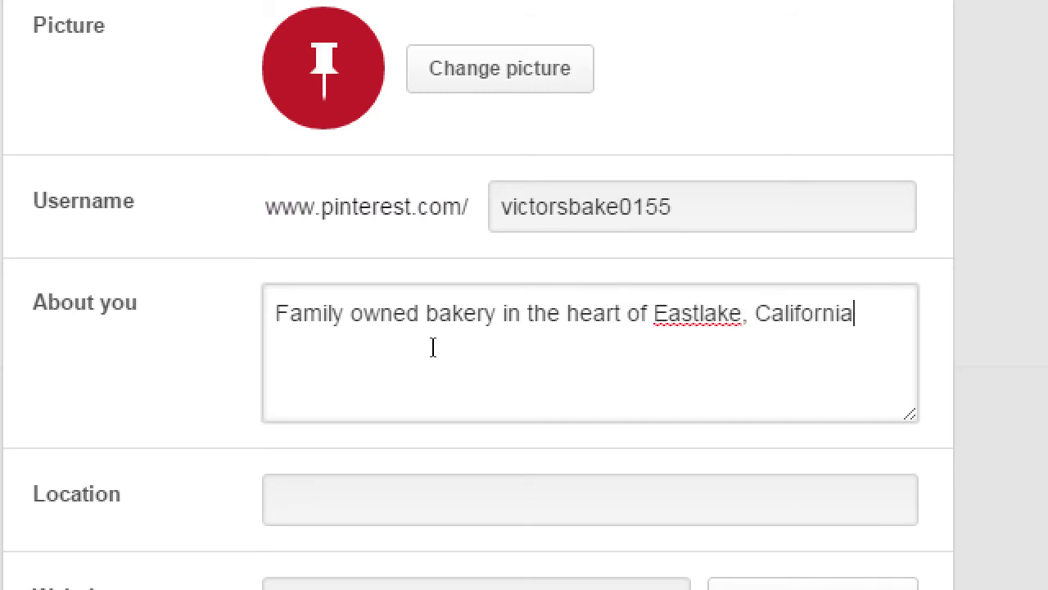
text(.)
key(Tab)
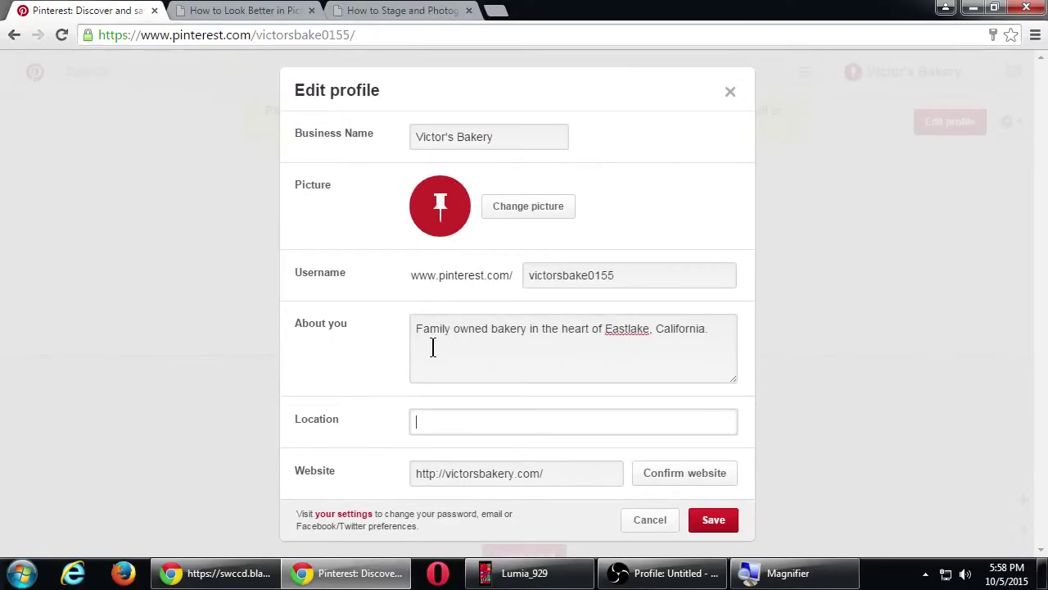
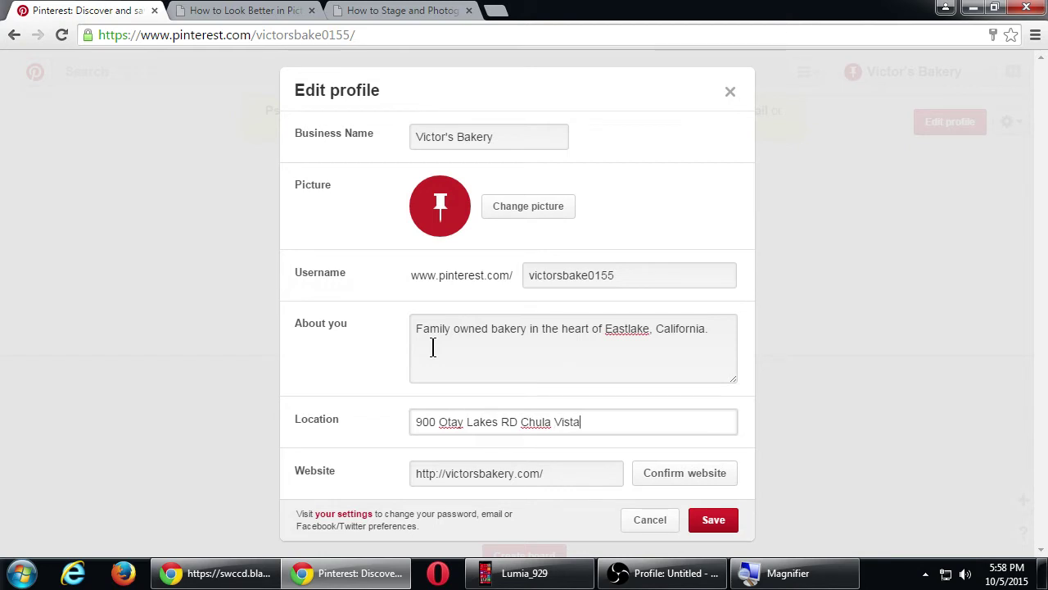
- Enter the bakery's full street address, city, state and ZIP code as the profile location
click(536, 475)
drag(535, 477, 388, 482)
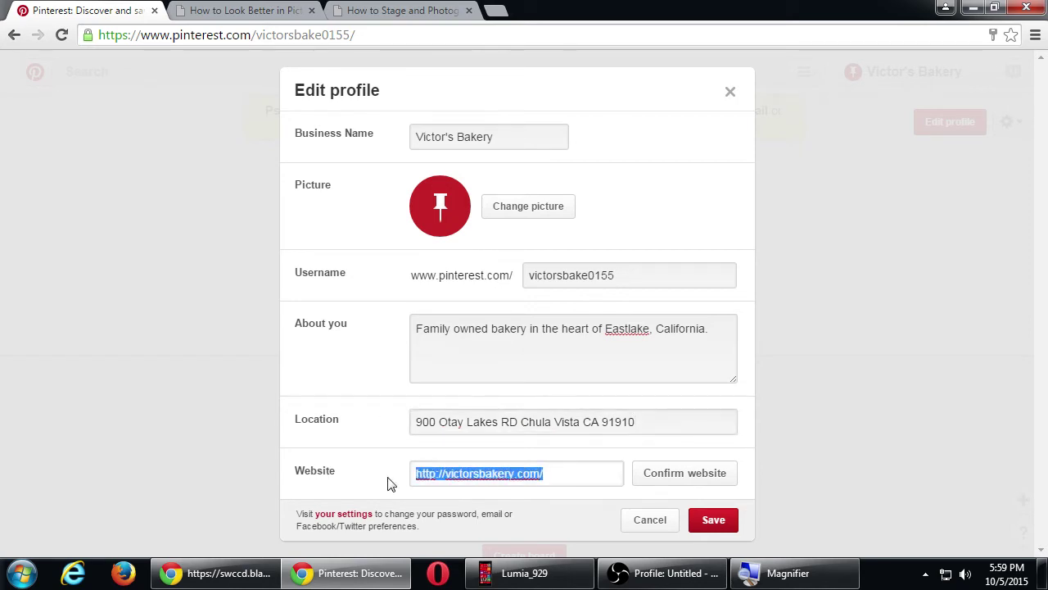
click(690, 475)
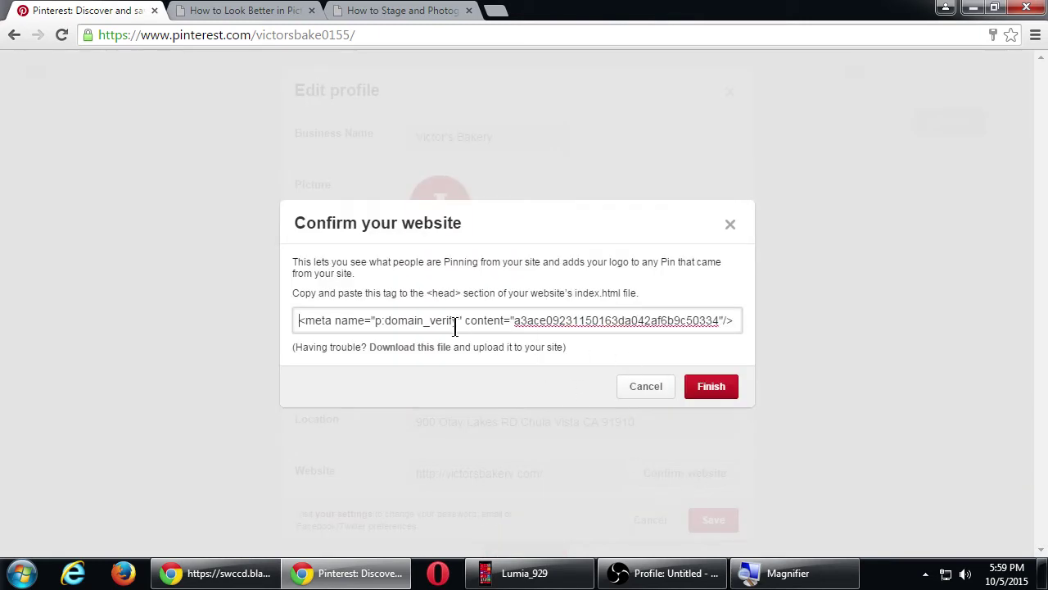
drag(311, 320, 564, 320)
click(588, 320)
drag(299, 320, 620, 321)
click(677, 320)
click(641, 390)
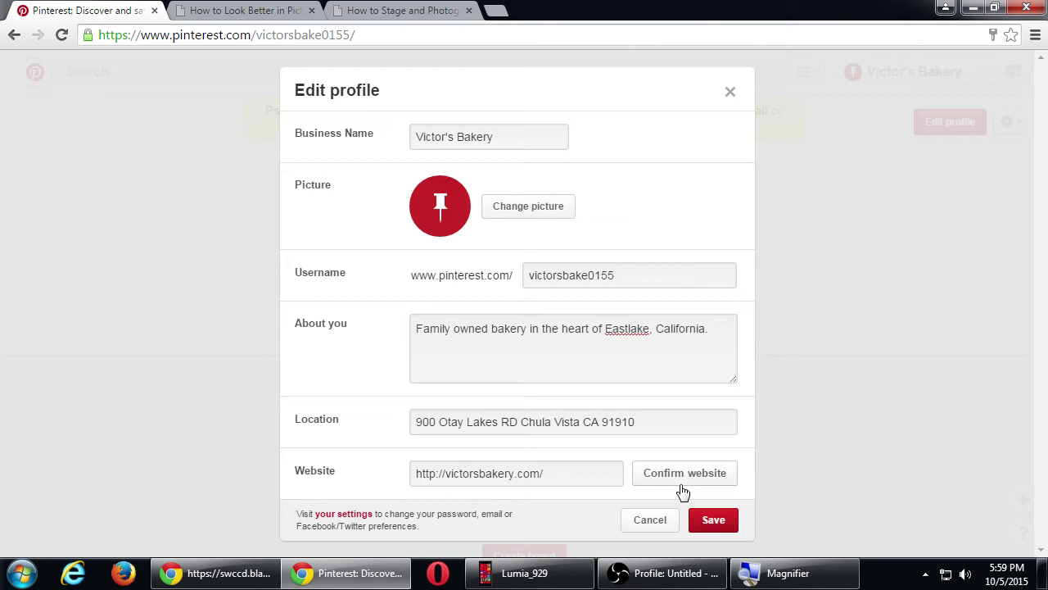
- Save the profile edits and check the new Eastlake description, location and victorsbakery.com website
click(715, 522)
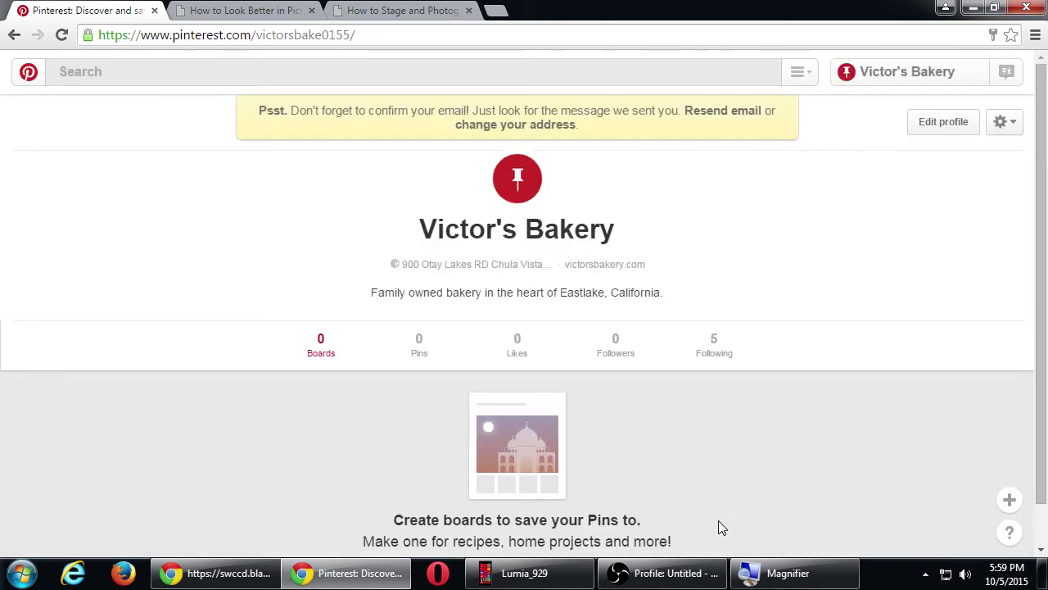
scroll(735, 517, down, 1)
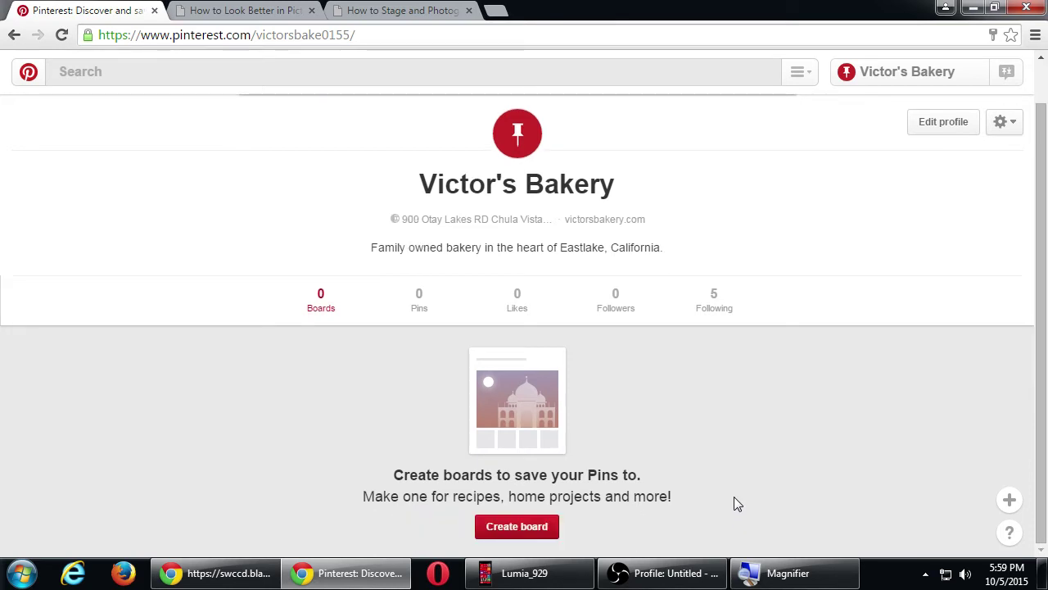
scroll(735, 497, up, 1)
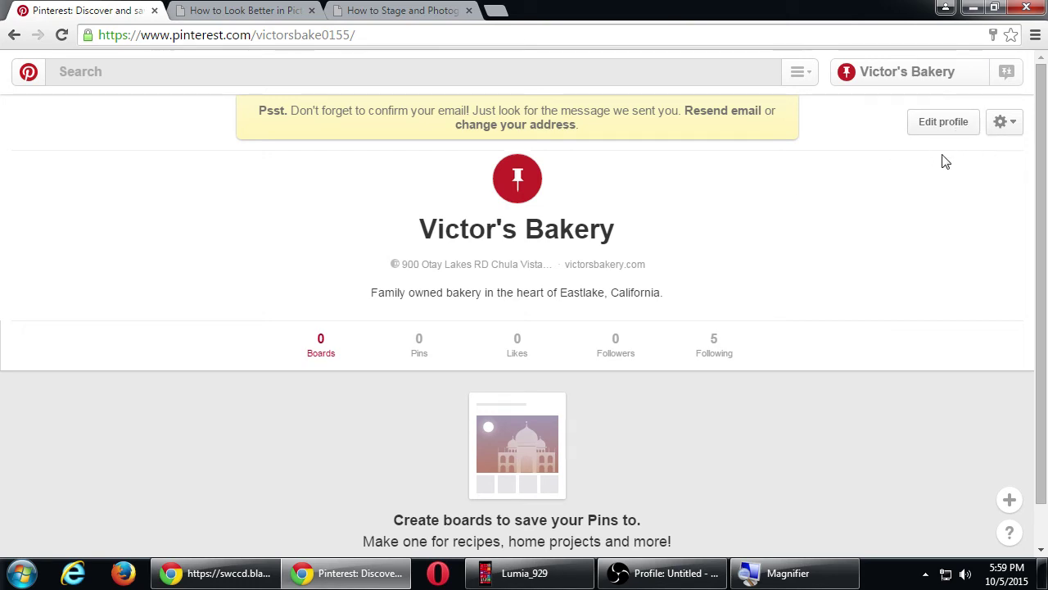
- Open the gear menu beside Edit profile on the Victor's Bakery profile
click(1002, 130)
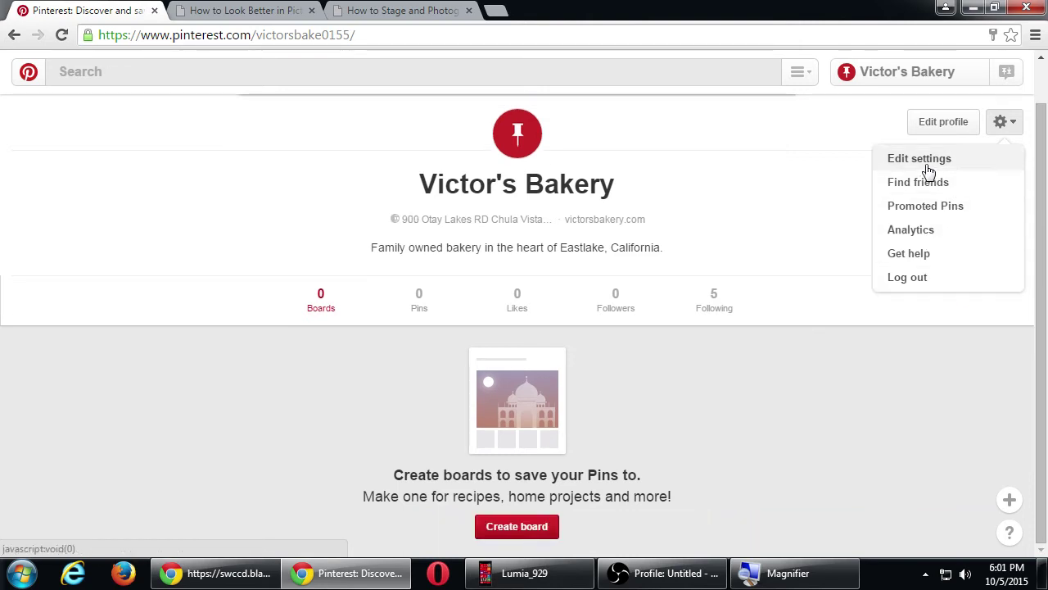
- Go to Edit settings, select the account email address and review Business Account Basics
click(928, 161)
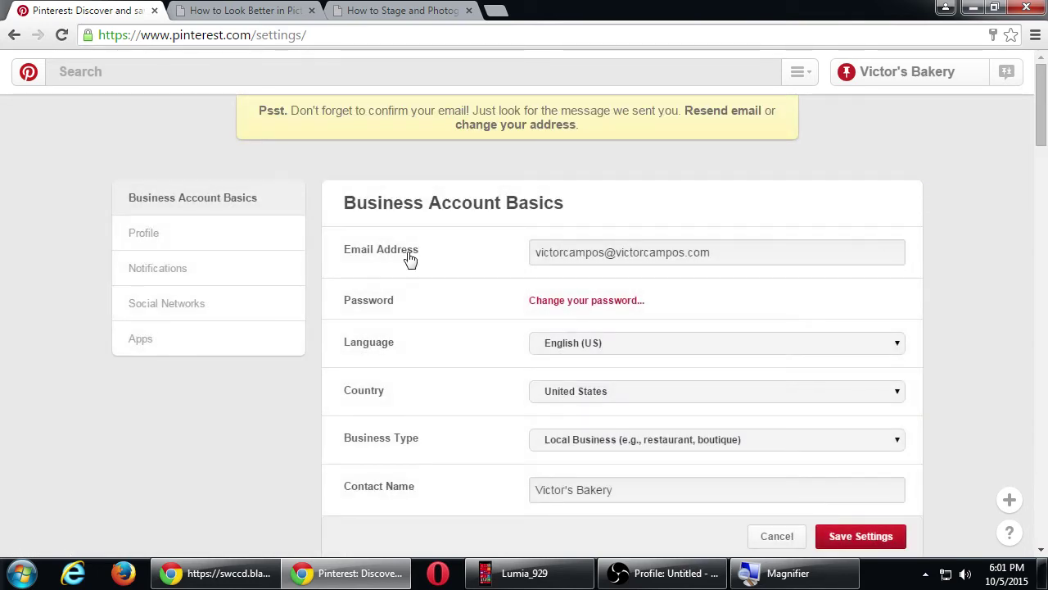
drag(765, 252, 456, 260)
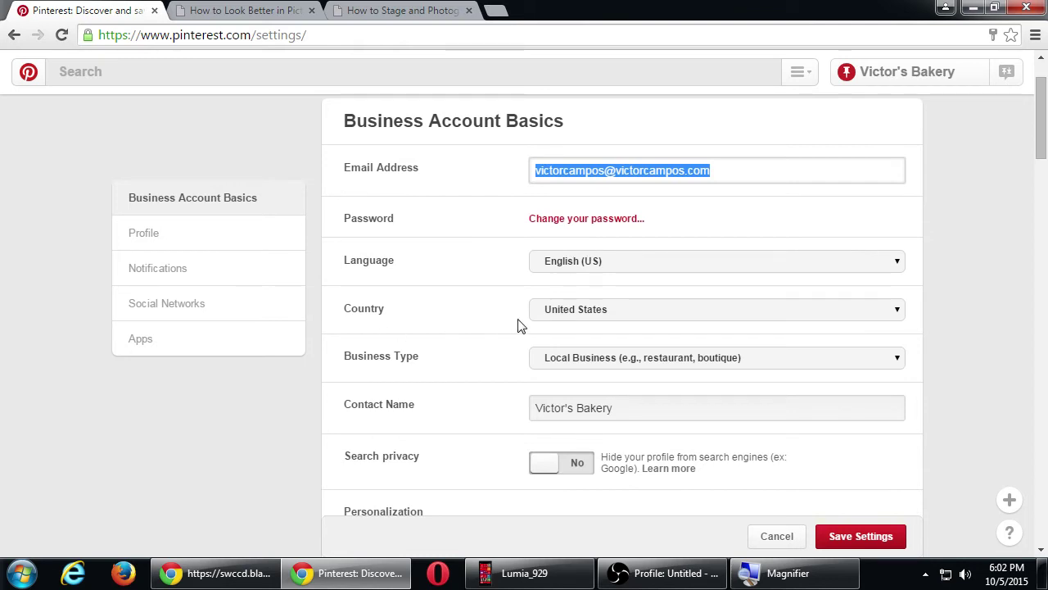
scroll(495, 367, down, 3)
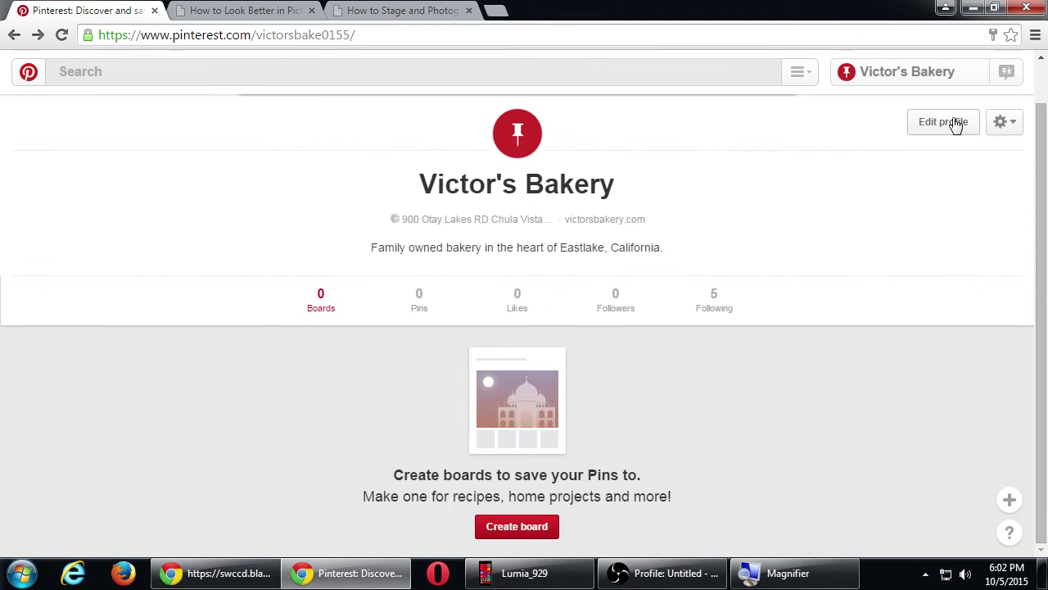
click(952, 123)
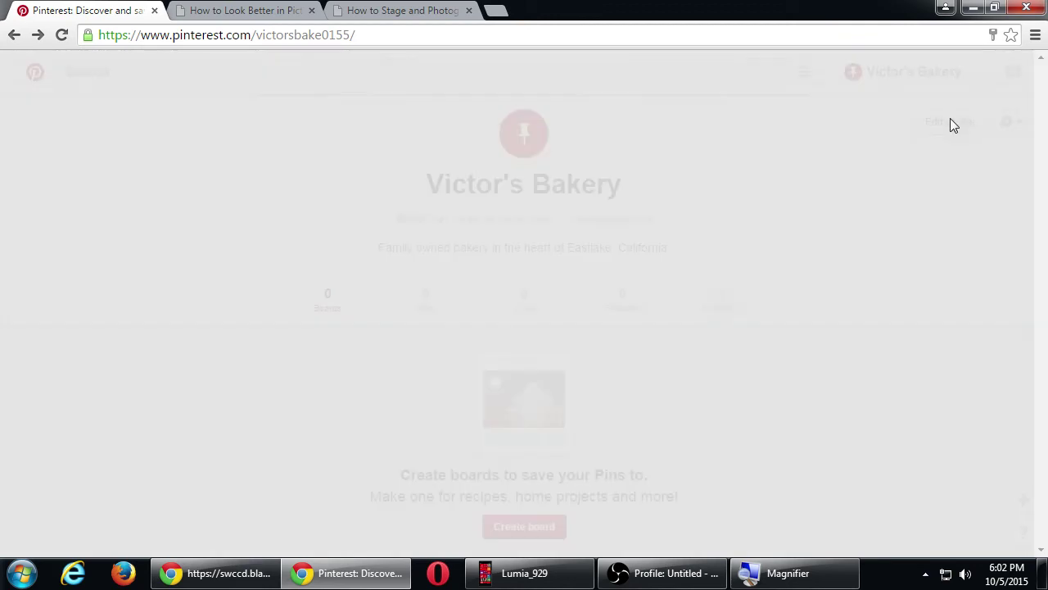
drag(516, 135, 357, 122)
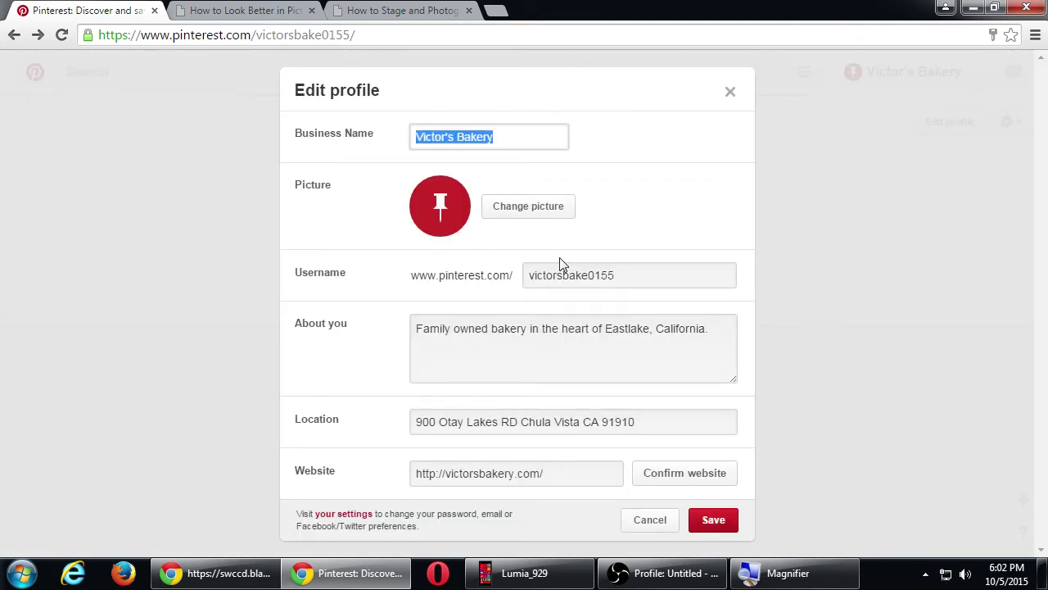
key(Escape)
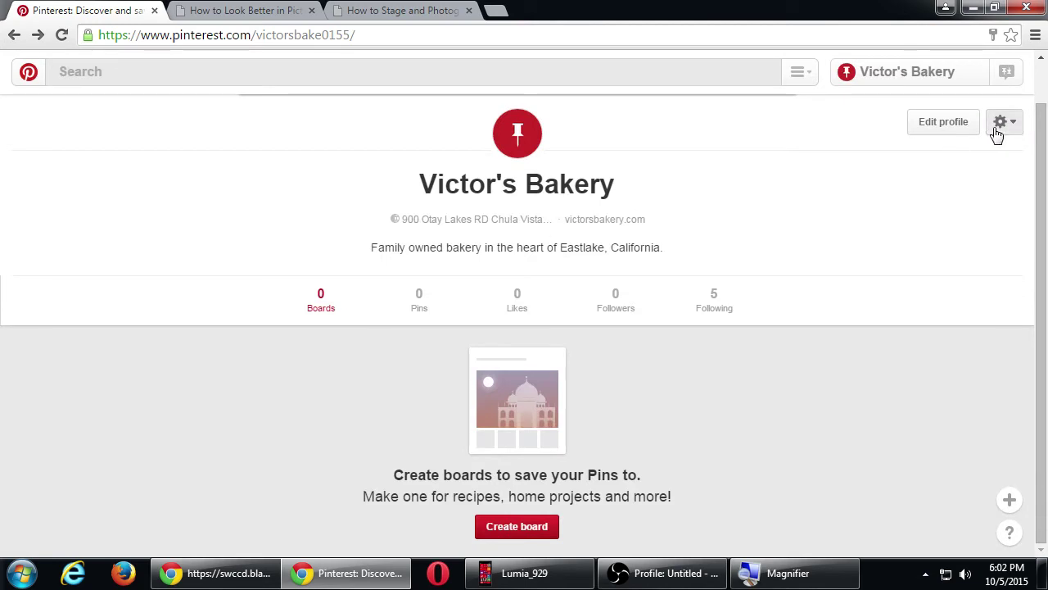
click(999, 123)
click(975, 157)
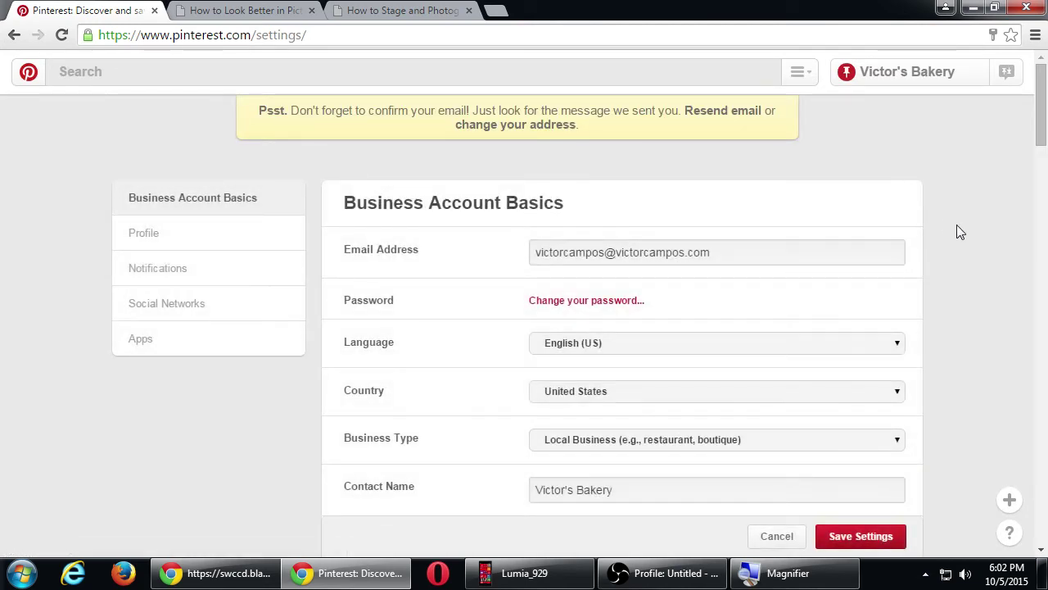
scroll(958, 231, down, 3)
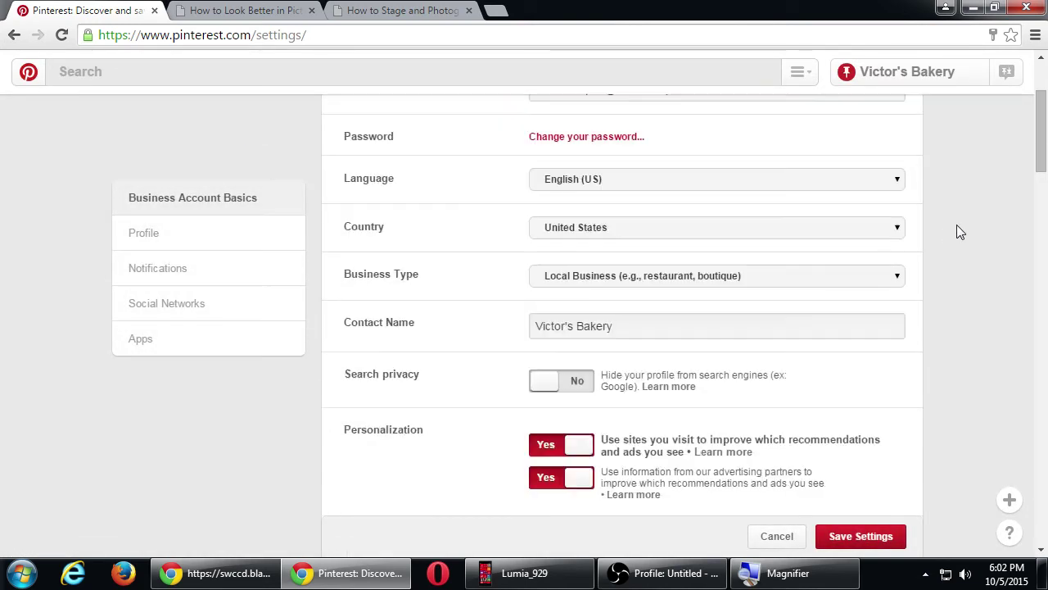
scroll(957, 225, down, 2)
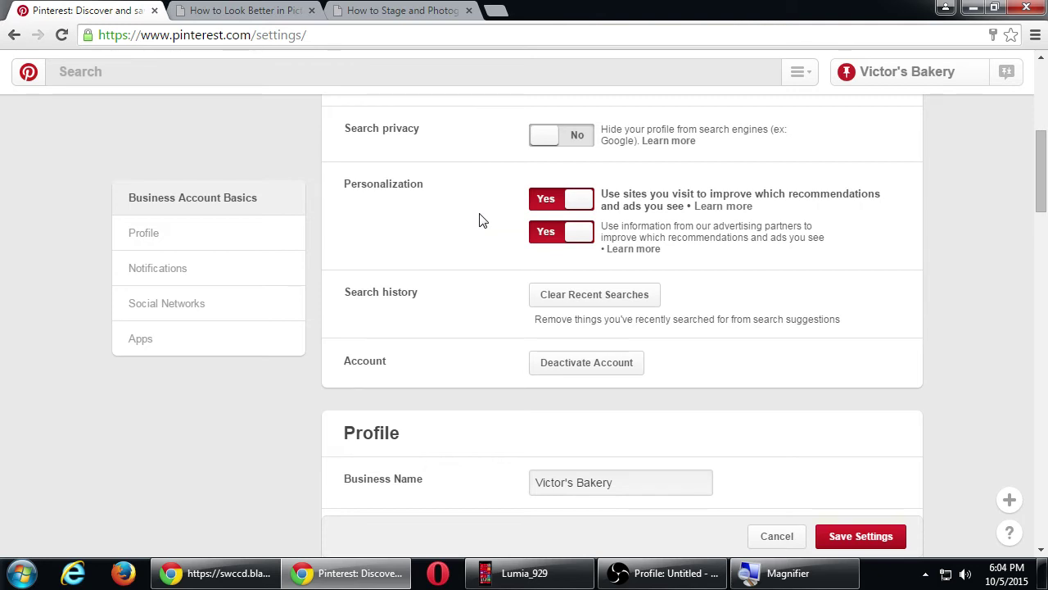
- Switch the visited-sites and advertising-partner Personalization options from Yes to No
click(555, 201)
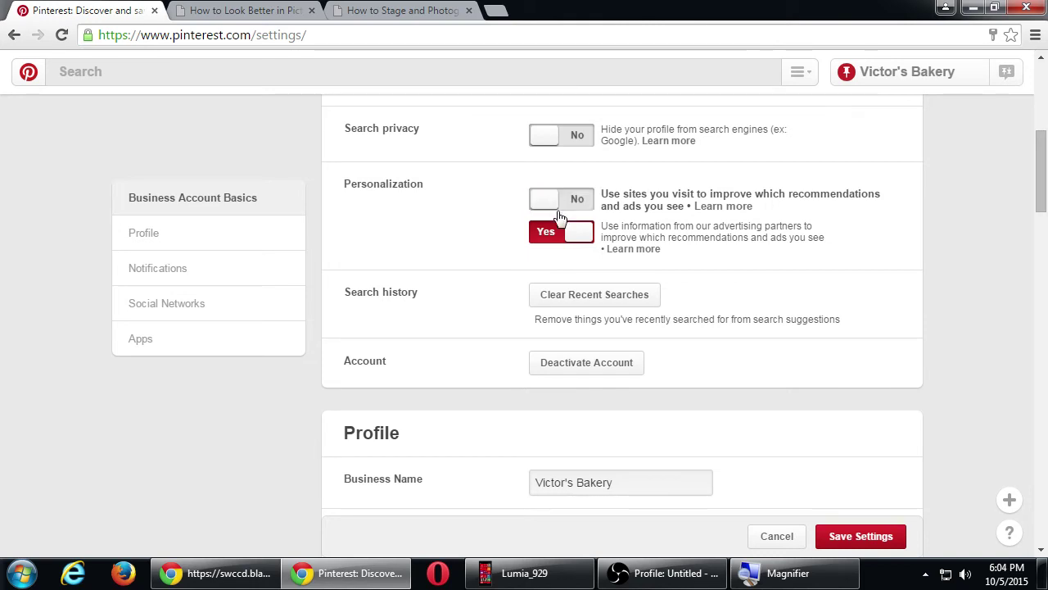
click(559, 233)
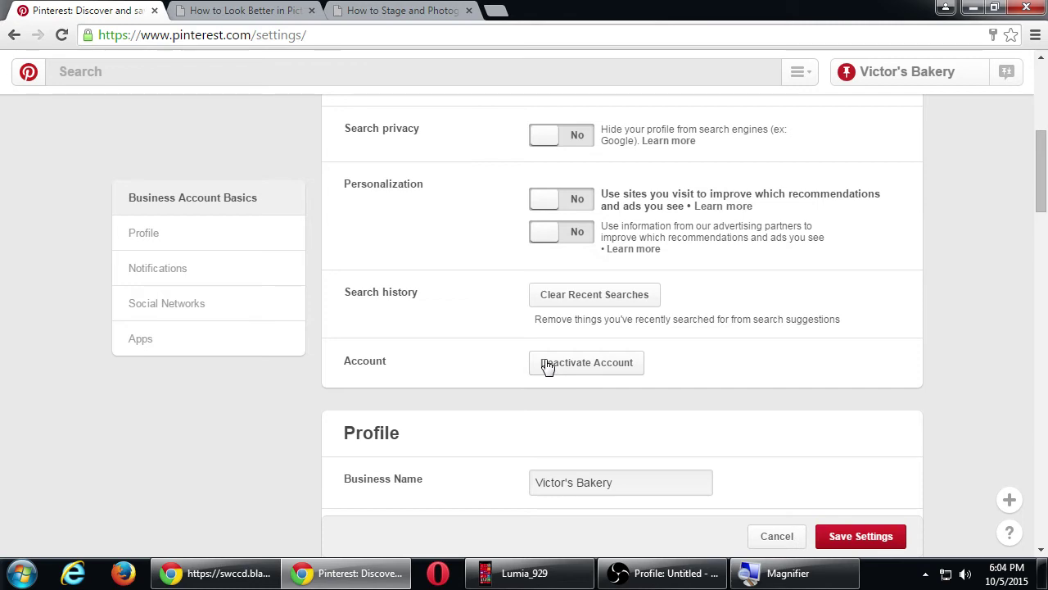
scroll(532, 319, down, 2)
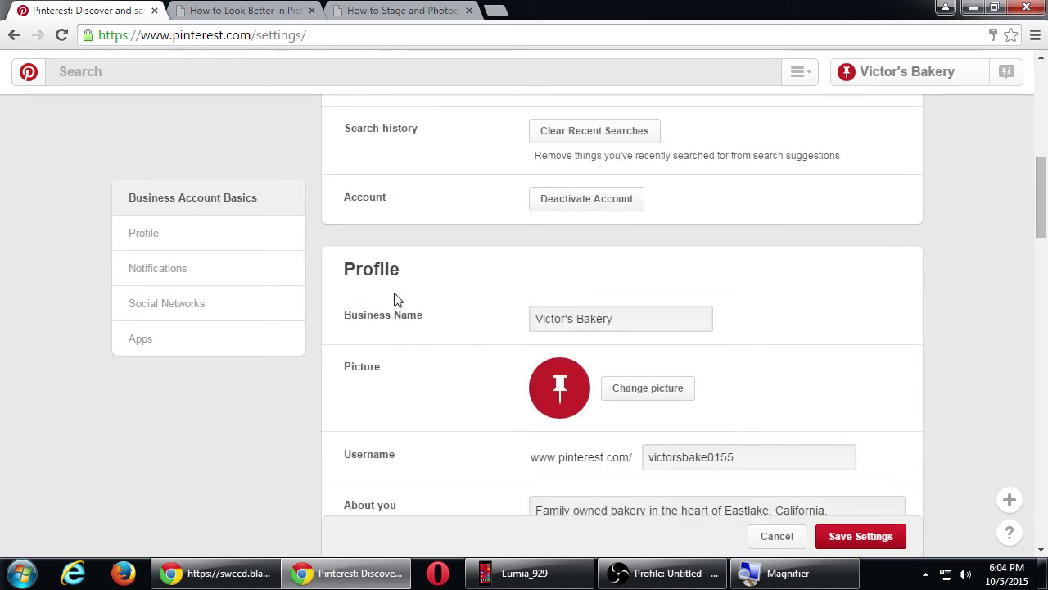
scroll(328, 369, down, 3)
scroll(472, 322, down, 5)
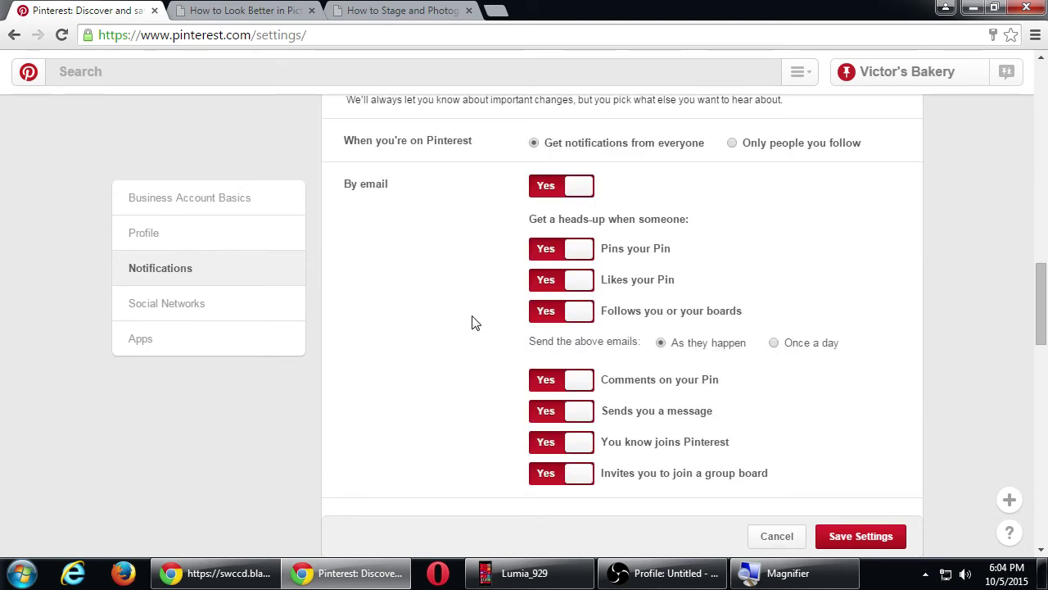
scroll(473, 322, up, 1)
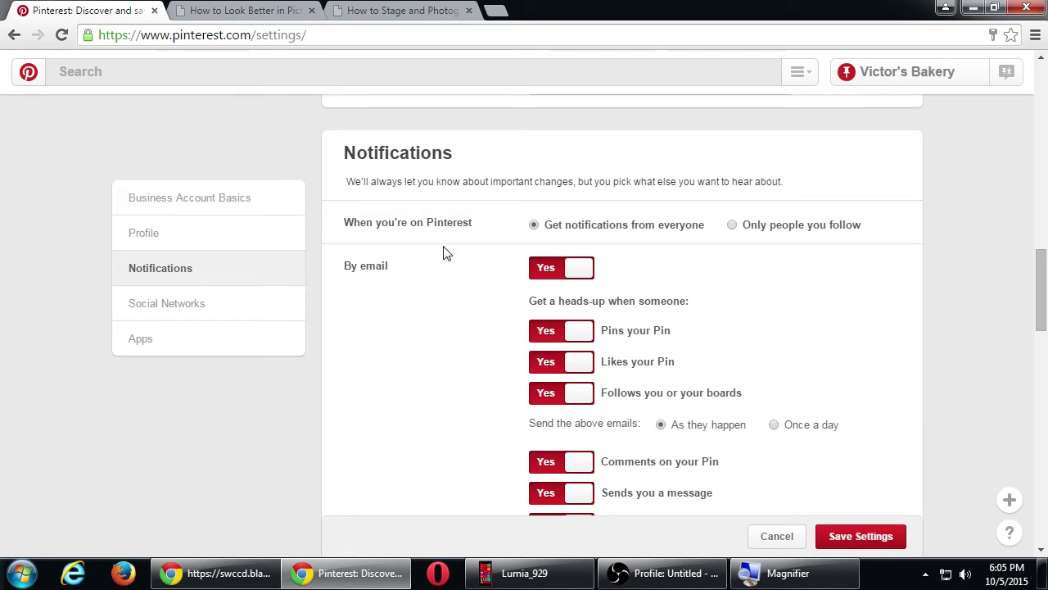
- Turn off all email notifications, confirming with Turn Off Emails
click(558, 280)
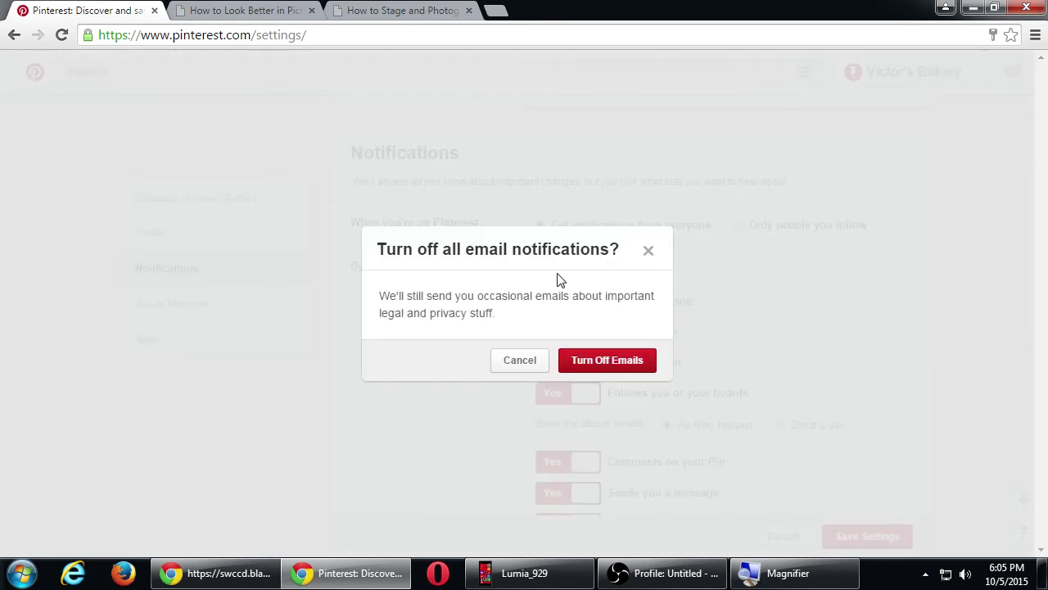
click(588, 365)
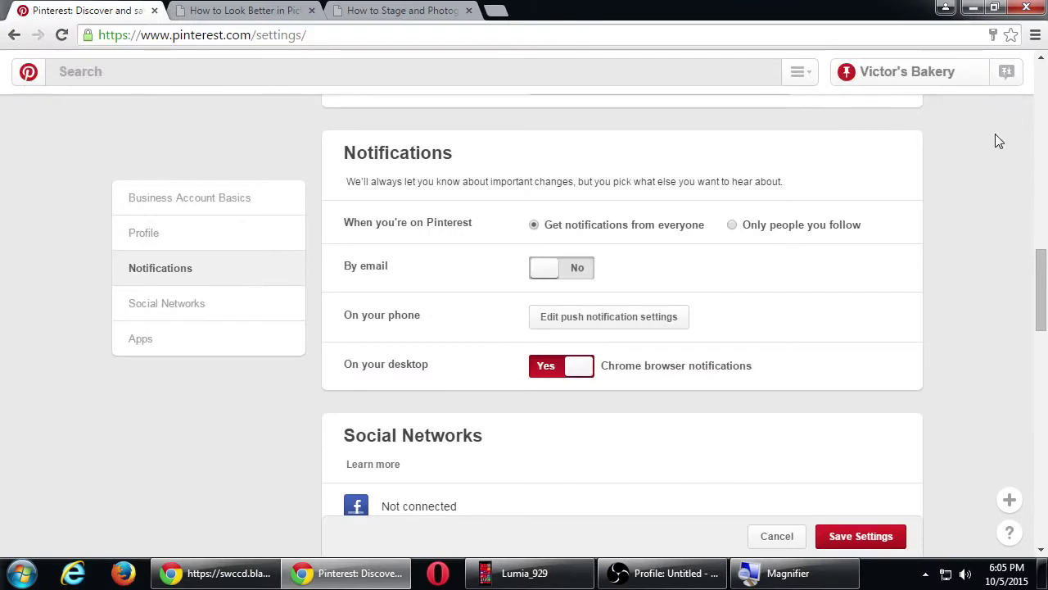
scroll(947, 218, down, 2)
scroll(950, 225, down, 1)
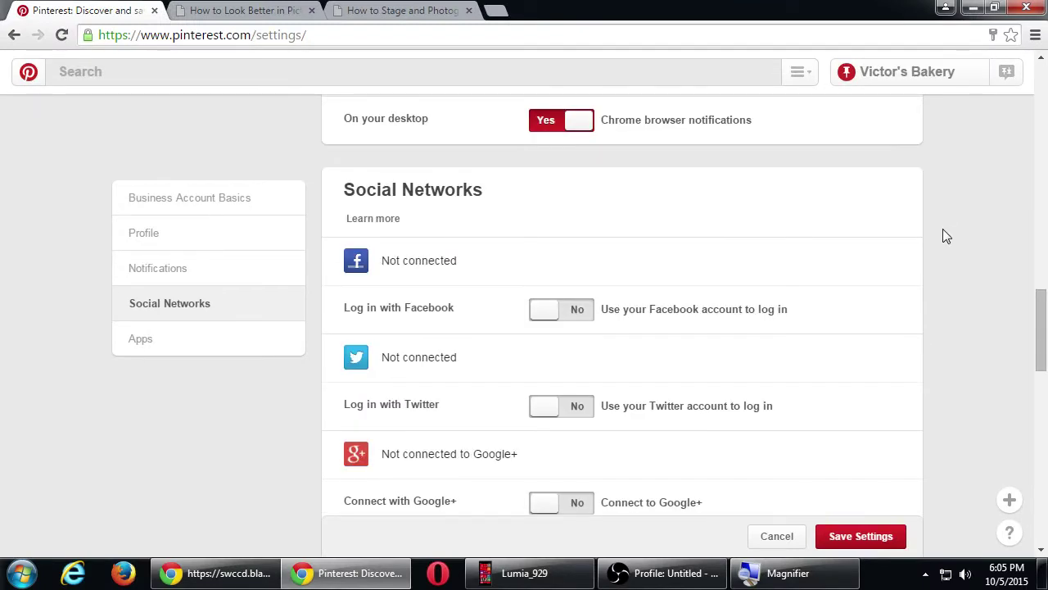
- Review the Social Networks and Apps sections, then save the account settings
scroll(945, 235, down, 1)
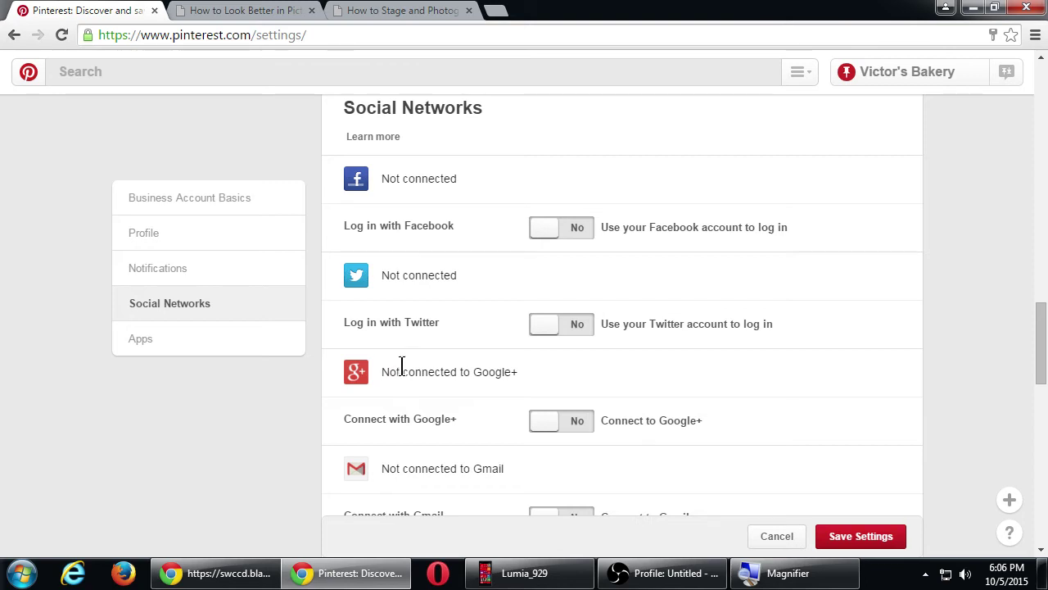
scroll(433, 339, down, 4)
scroll(433, 339, down, 2)
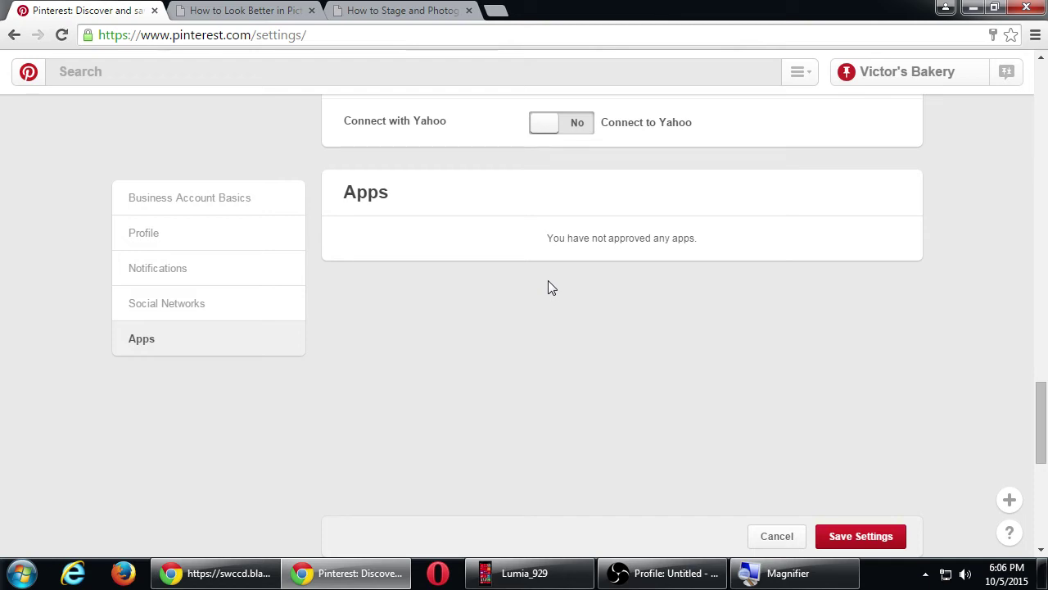
scroll(622, 363, up, 5)
scroll(622, 363, down, 8)
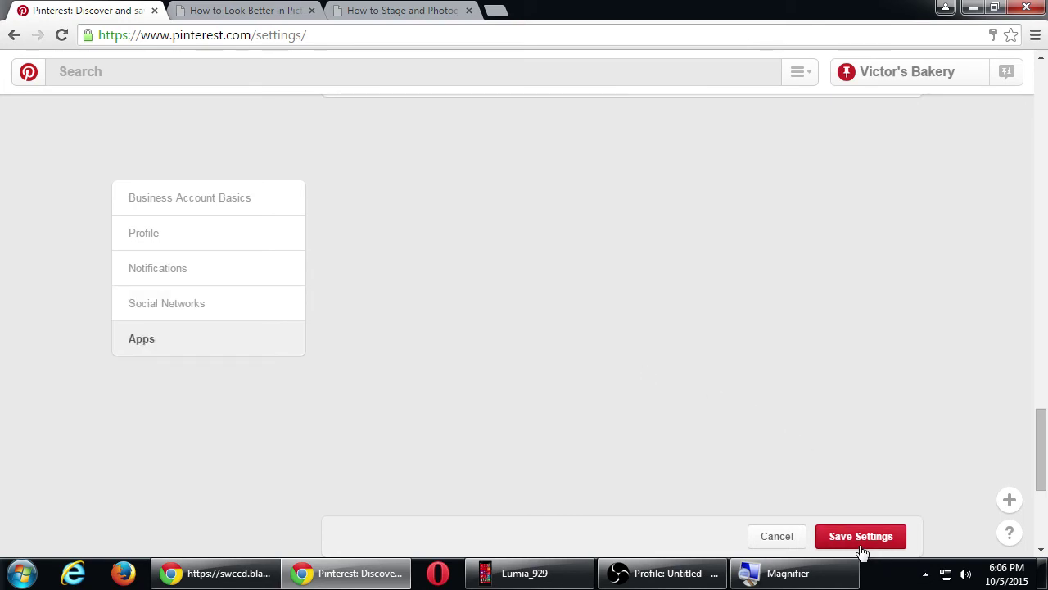
click(848, 542)
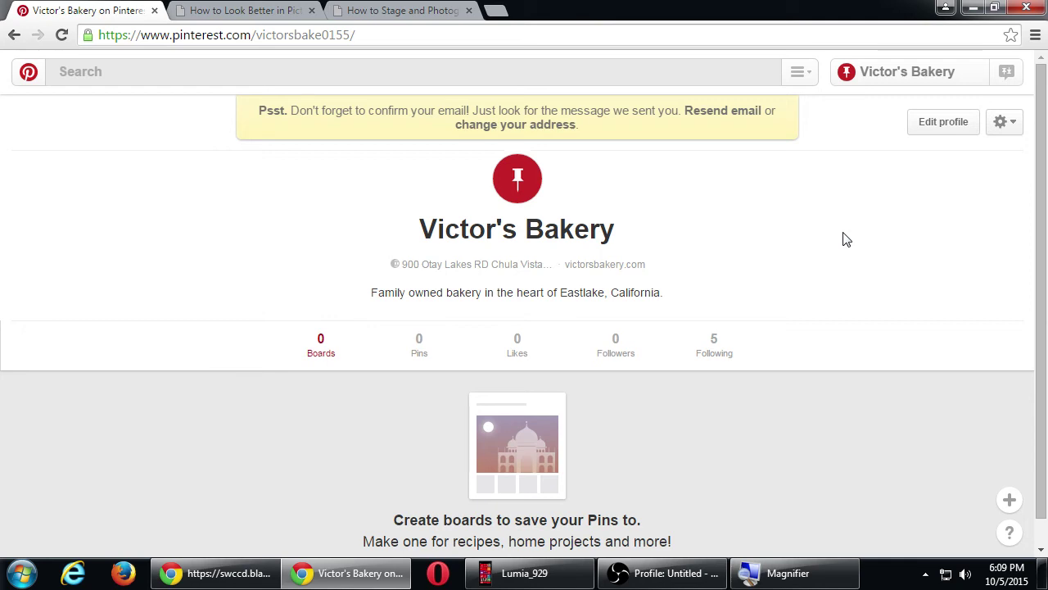
scroll(832, 266, down, 1)
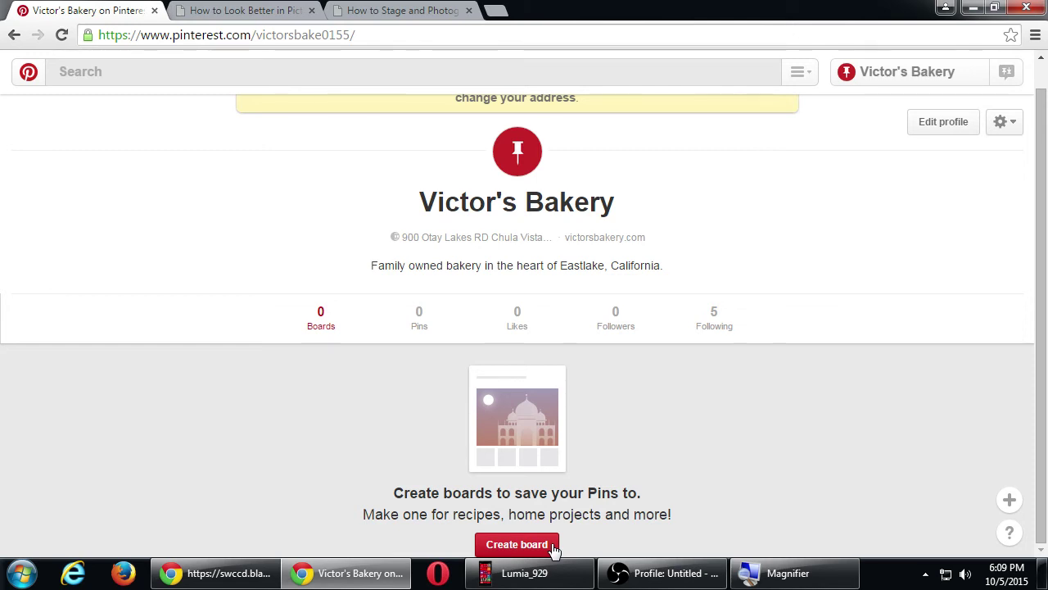
- Open the Create board form and enter the board name 'DIY Cookie Recipes'
click(552, 547)
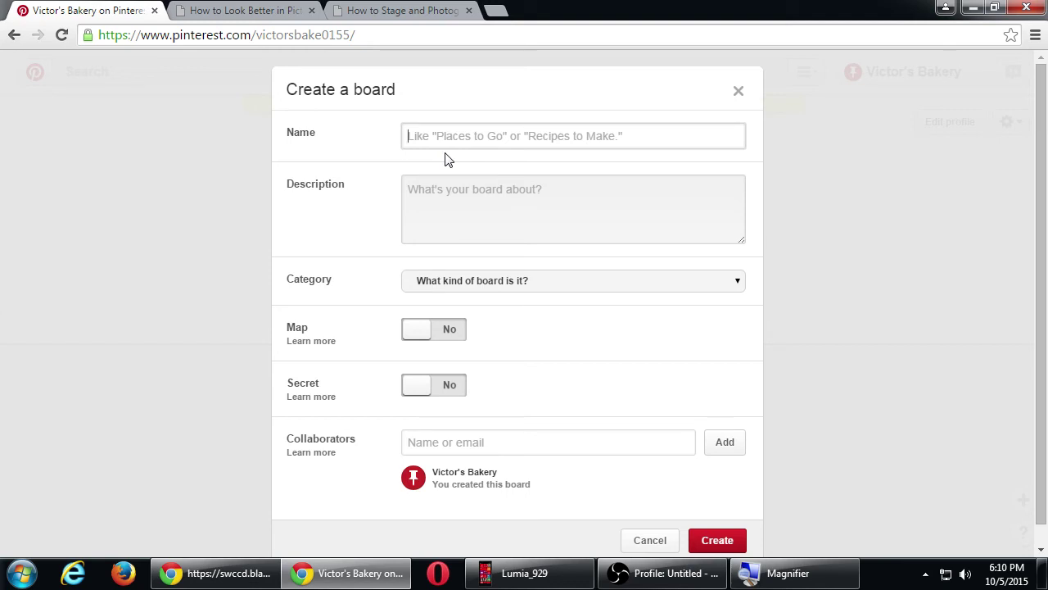
text(DIY Re)
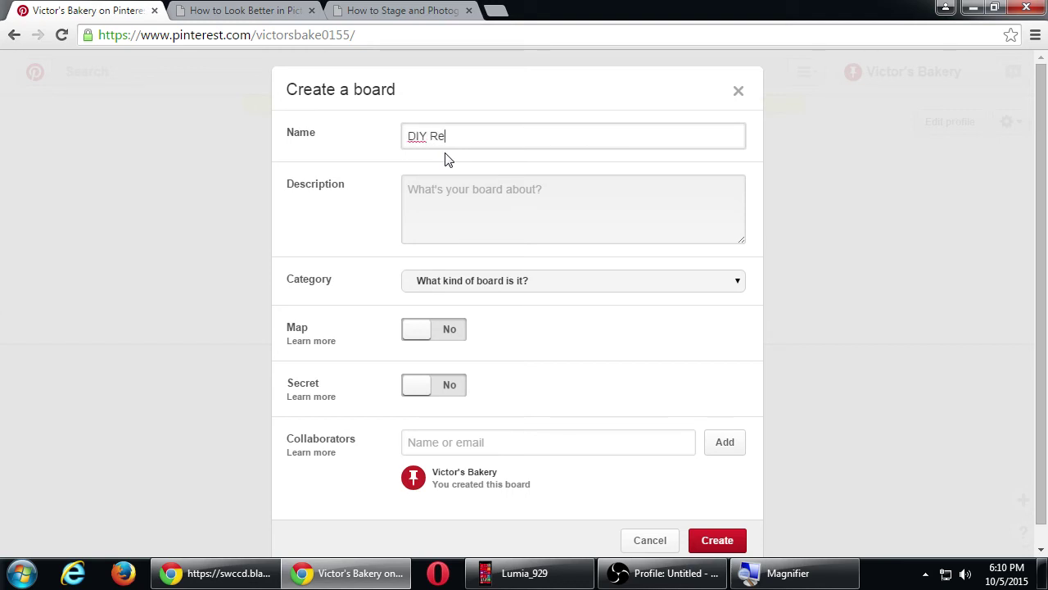
text(cipes)
key(Left)
key(Left)
key(Left)
key(Left)
text(Cookie)
click(526, 195)
- Enter the description 'Only the best DIY recipes featuring the tastiest cookies around!', then paste extra copies
text(Only the best)
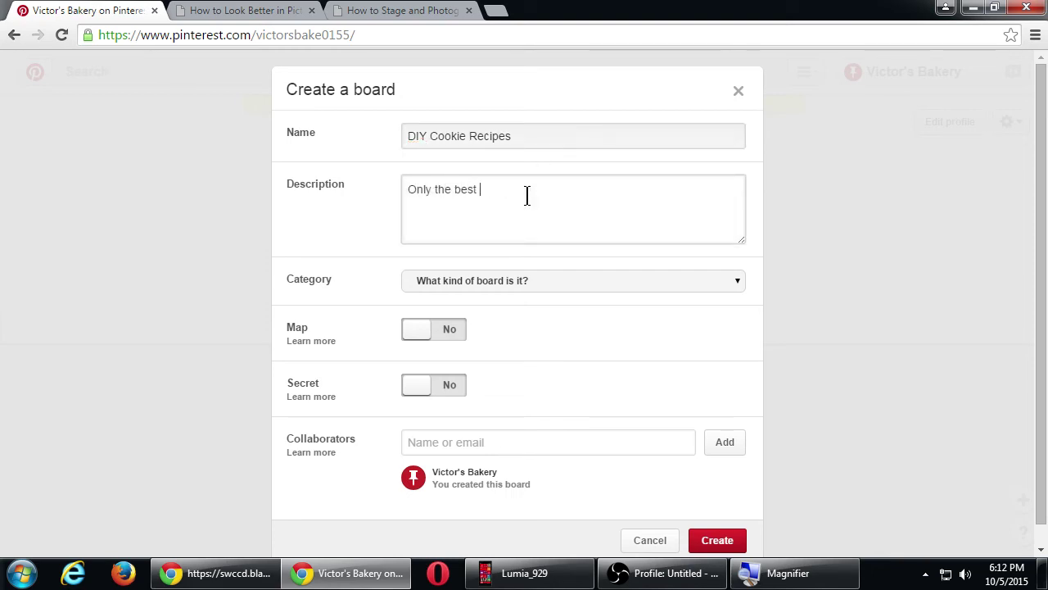
text( DIY recipes featuring the ta)
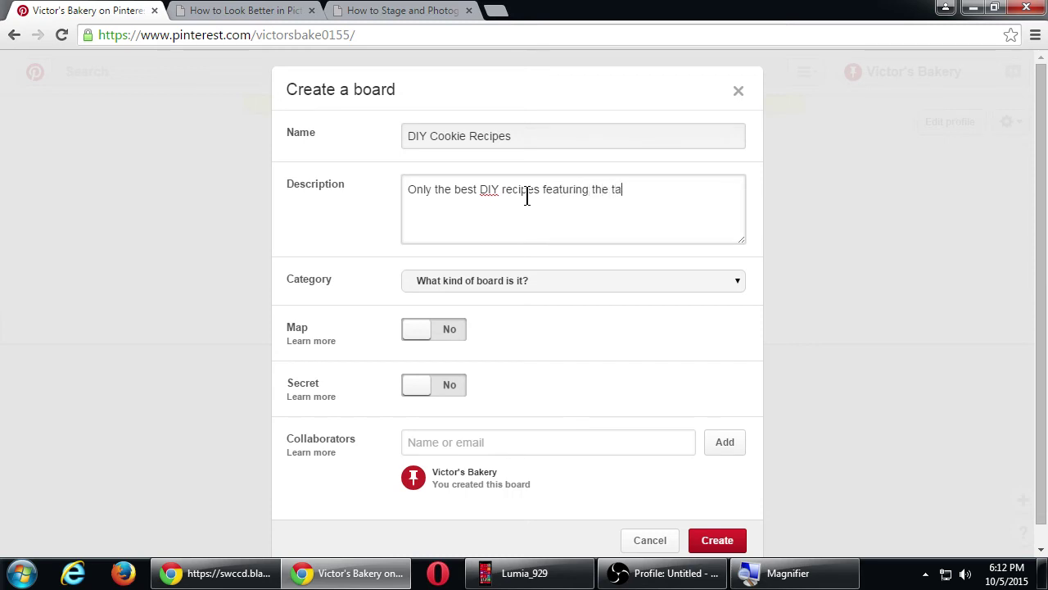
text(stiest cookies around.)
key(BackSpace)
key(BackSpace)
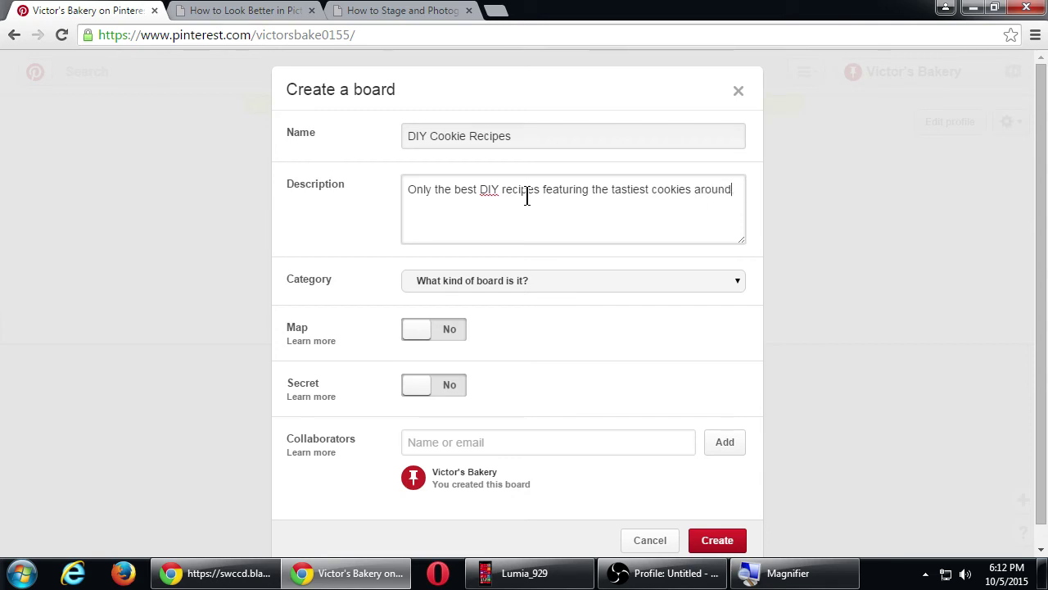
text(!)
key(ctrl+a)
key(ctrl+c)
key(ctrl+v)
key(ctrl+v)
key(ctrl+v)
key(ctrl+v)
key(ctrl+v)
key(ctrl+v)
key(ctrl+v)
key(ctrl+v)
key(ctrl+v)
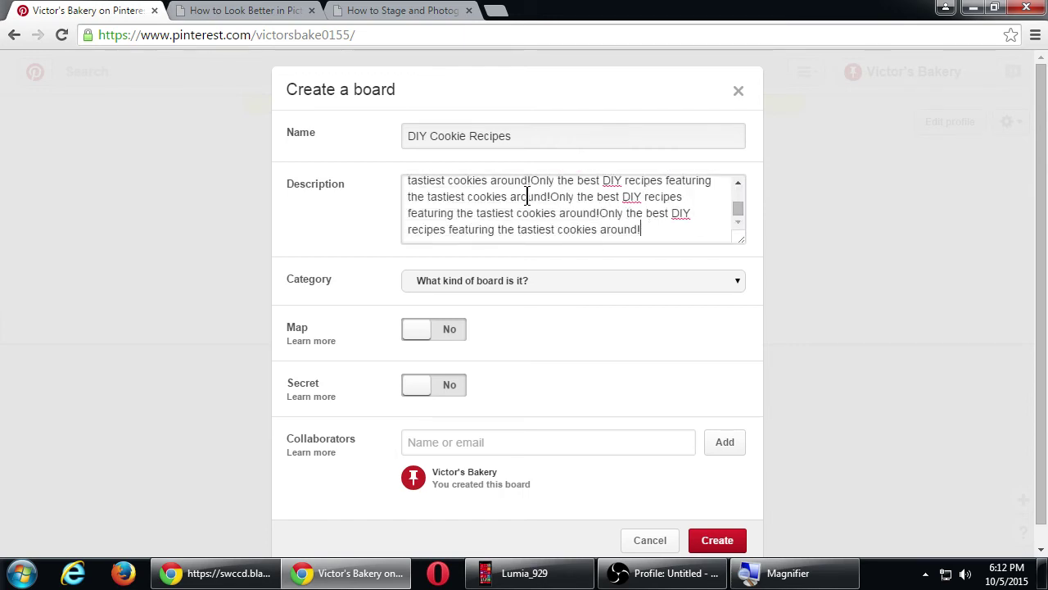
click(702, 541)
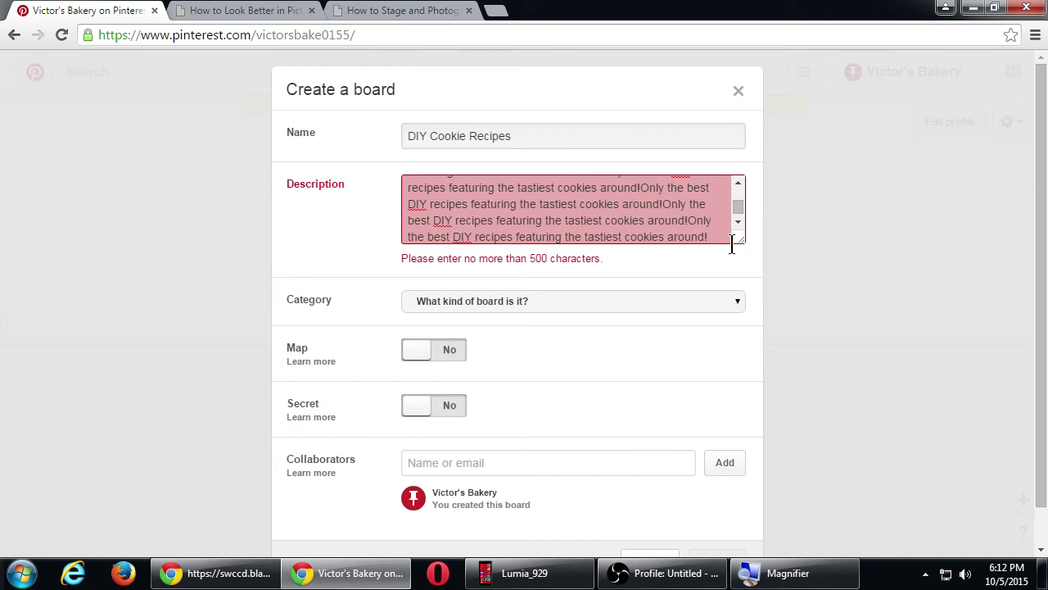
- Delete the repeated copies after the first sentence and shrink the description box
drag(741, 239, 748, 388)
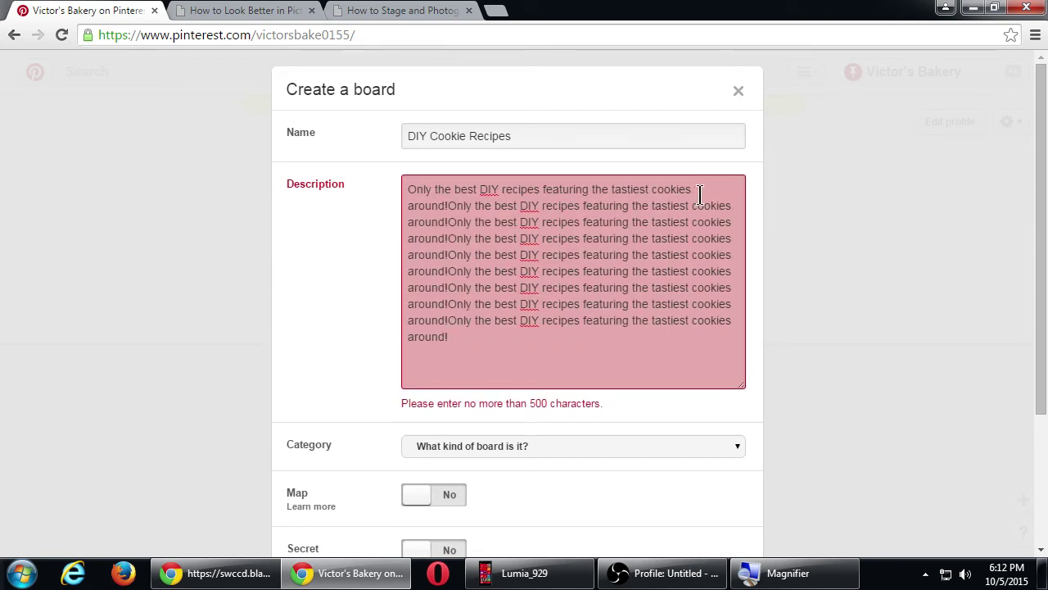
drag(696, 189, 729, 393)
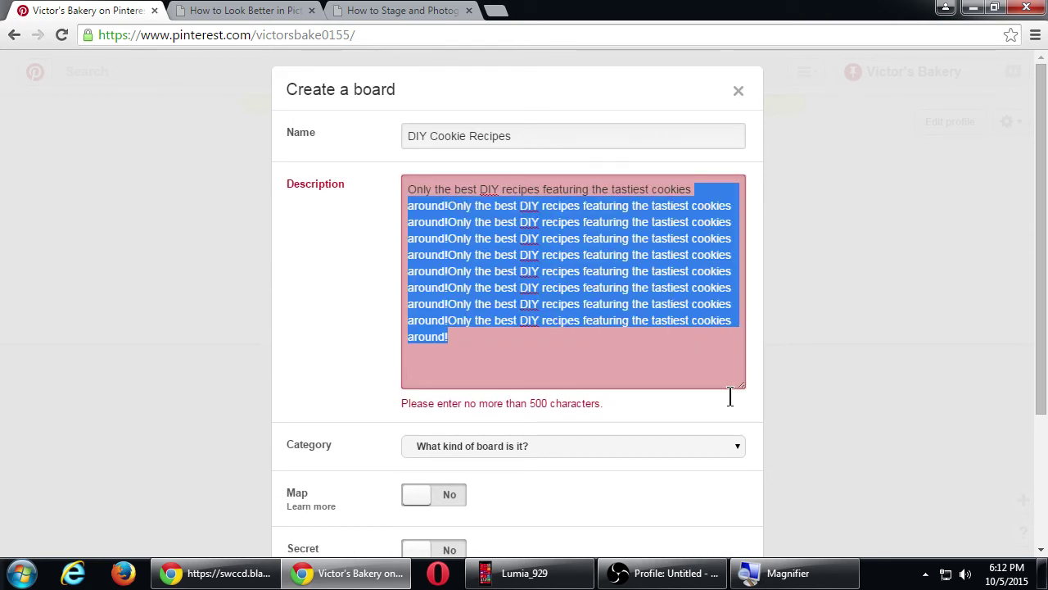
shift+click(456, 205)
key(Left)
key(Right)
key(Right)
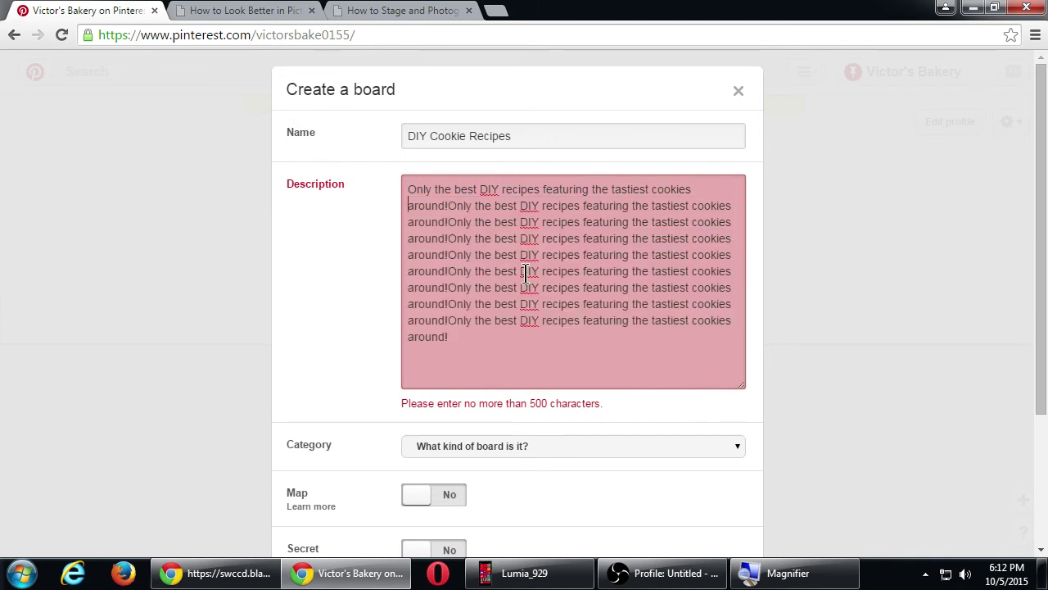
key(ctrl+shift+End)
key(Delete)
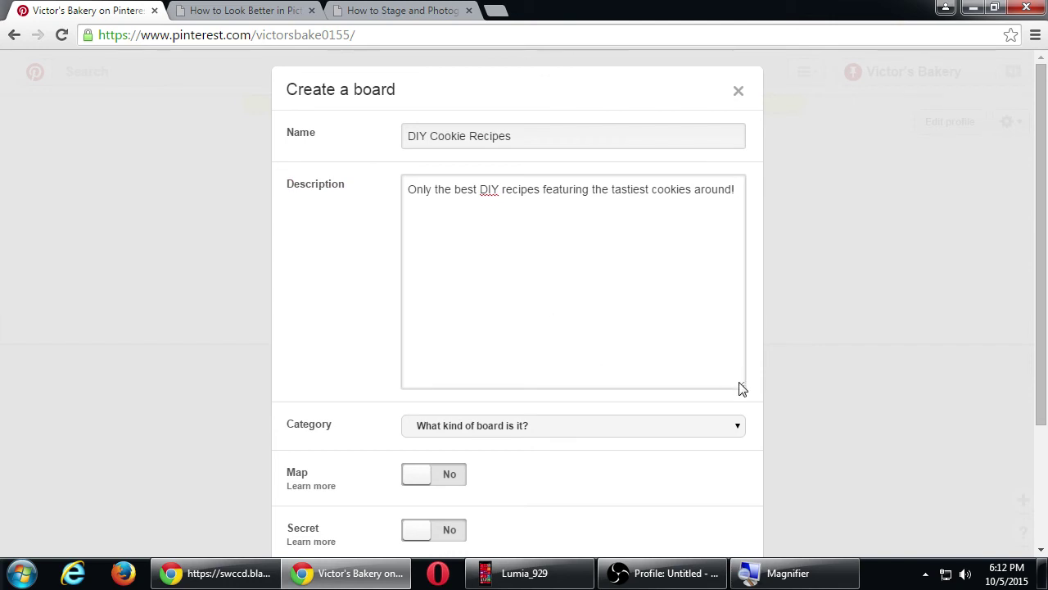
drag(740, 386, 732, 227)
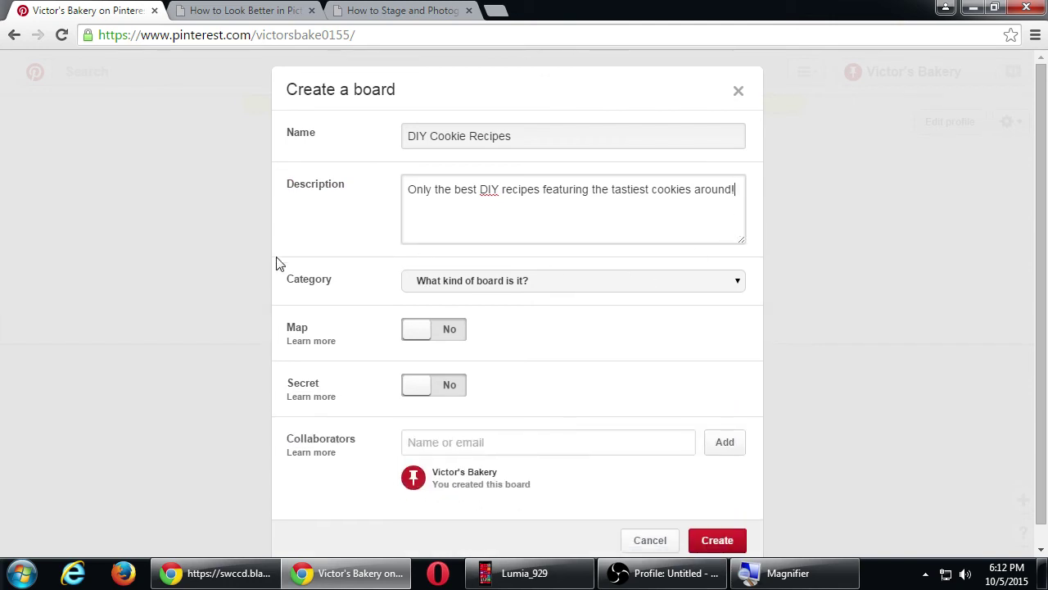
- Choose 'Food and drink' as the board category, leaving Map and Secret at No
click(472, 286)
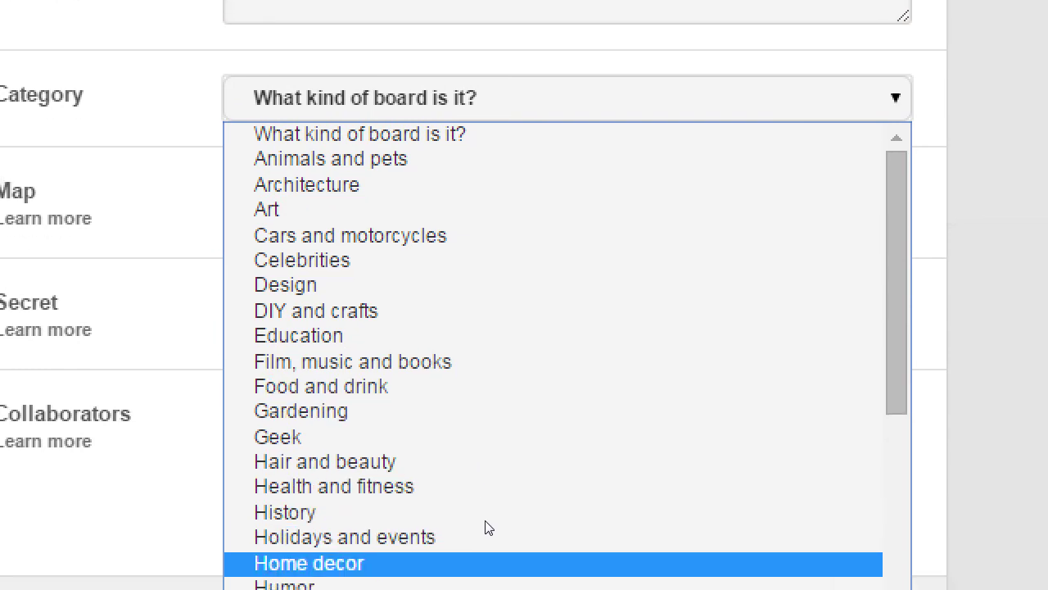
click(477, 432)
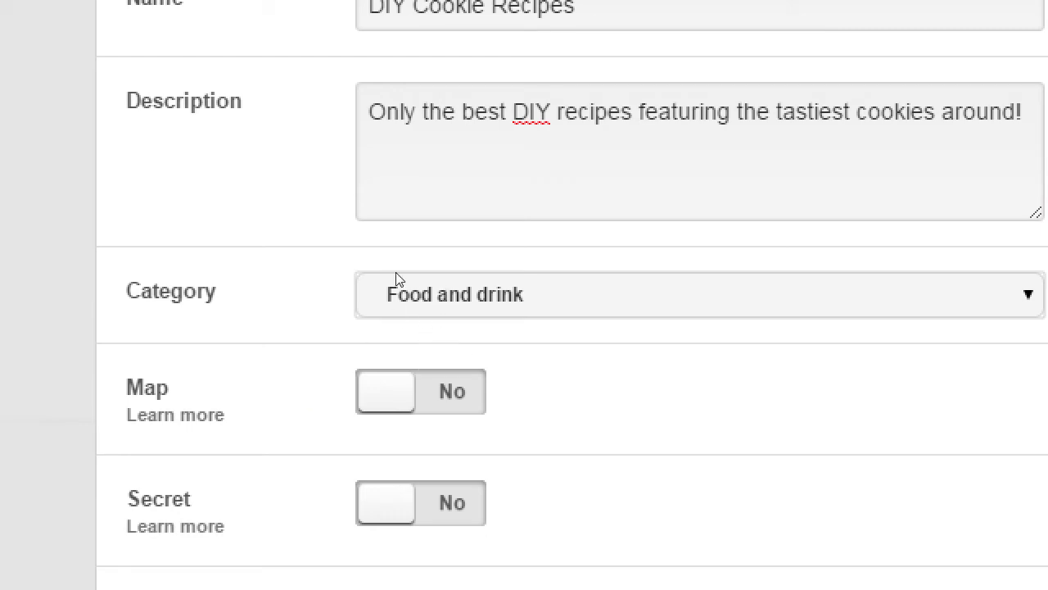
key(Tab)
key(space)
key(space)
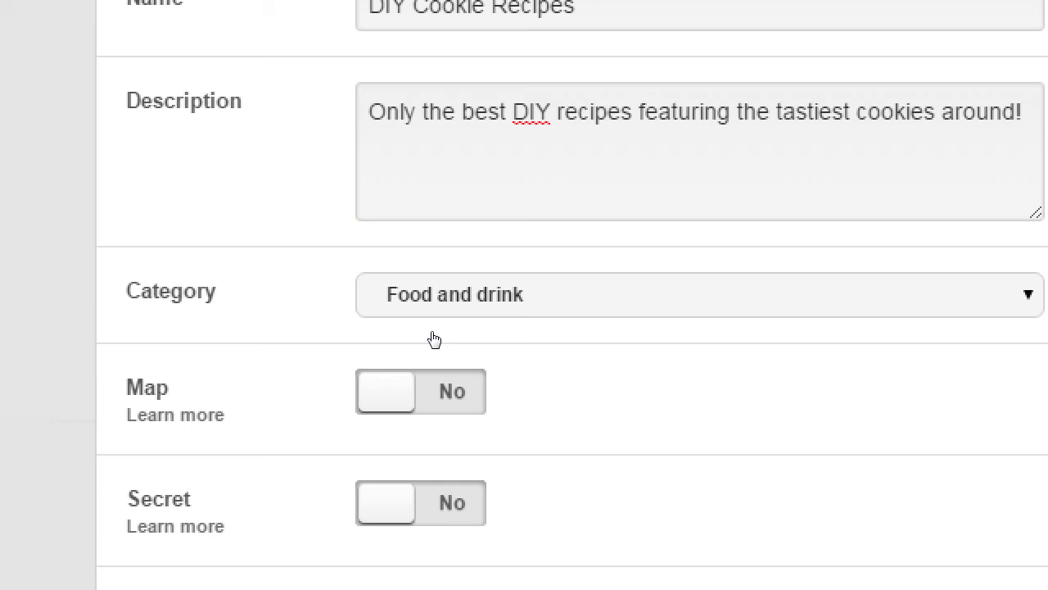
scroll(434, 339, down, 1)
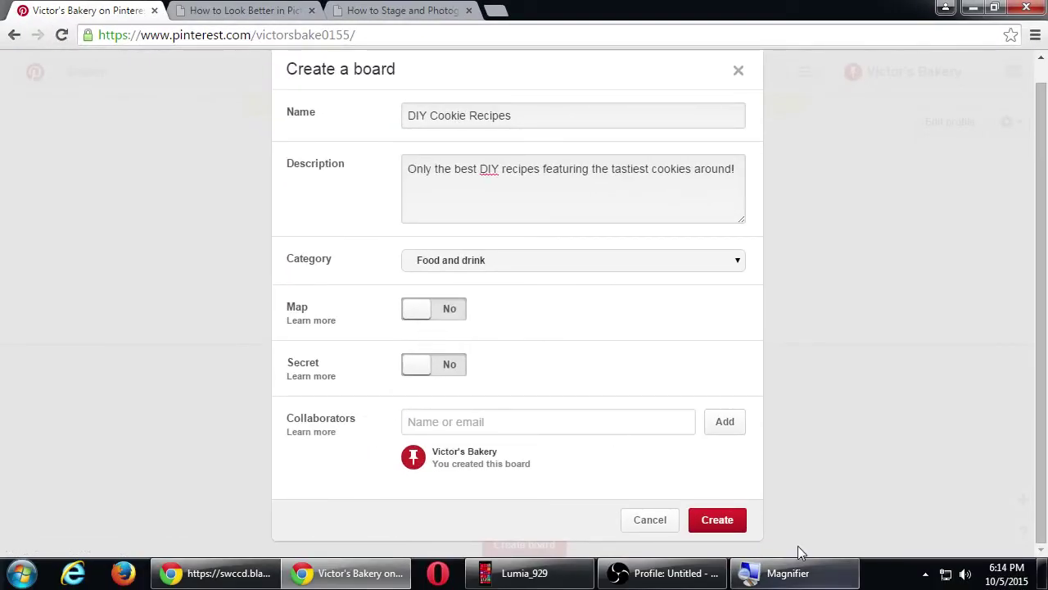
- Create the DIY Cookie Recipes board from the Create a board dialog
click(726, 522)
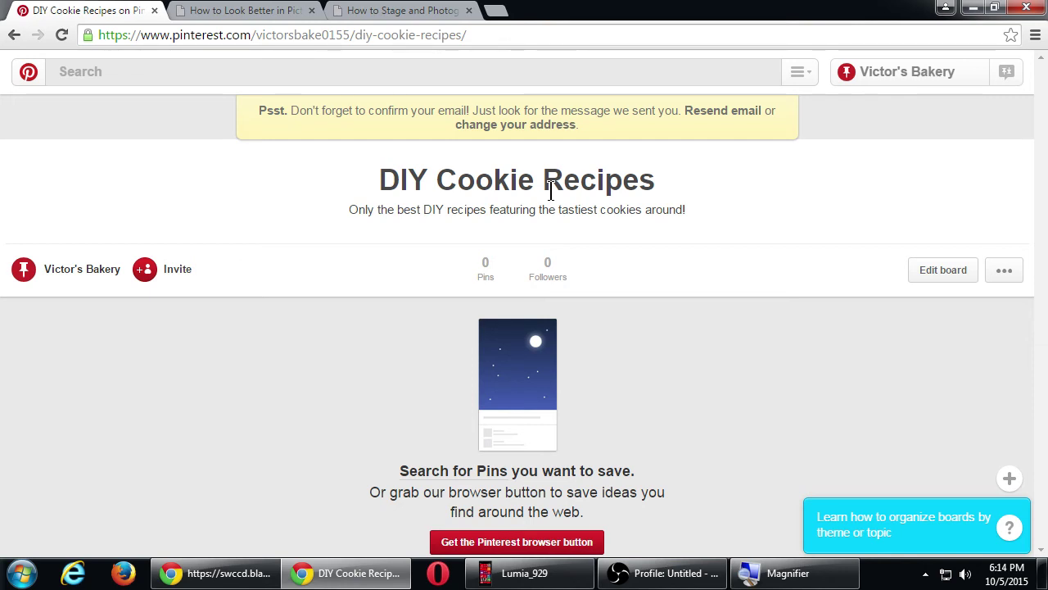
- Go back to the Victor's Bakery profile and scroll down to the DIY Cookie Recipes board
click(45, 274)
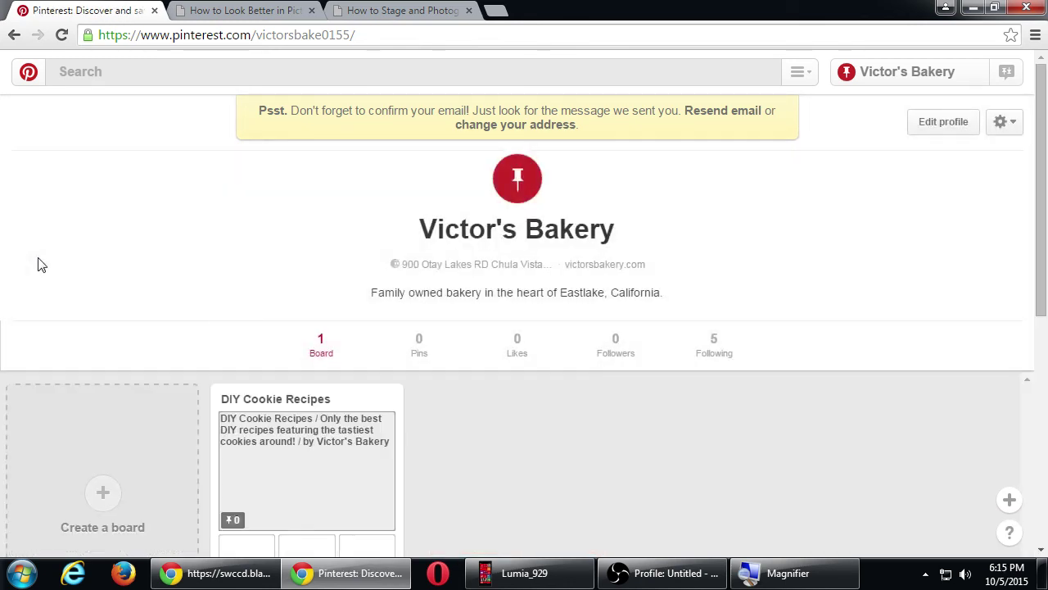
scroll(519, 516, down, 2)
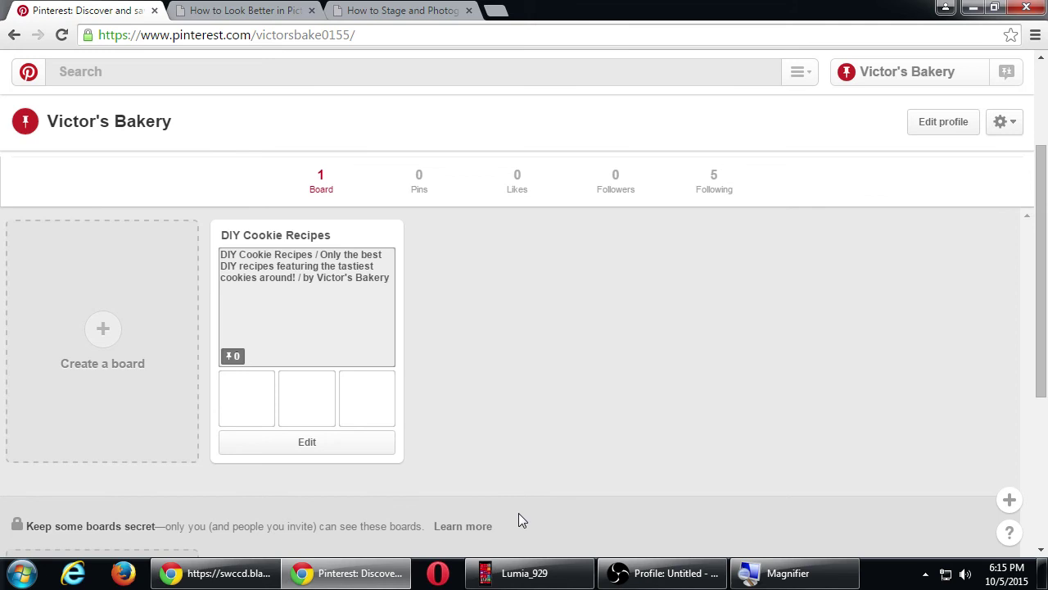
- Start a new board and name it 'Horrible Halloween Recipes', fixing the typos
click(99, 342)
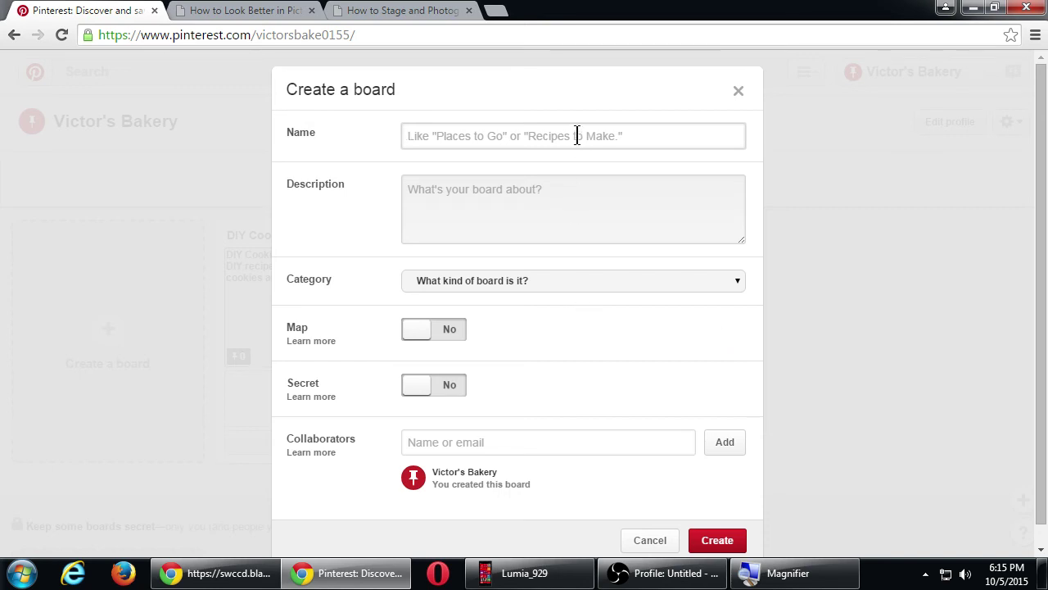
text(Horrbile)
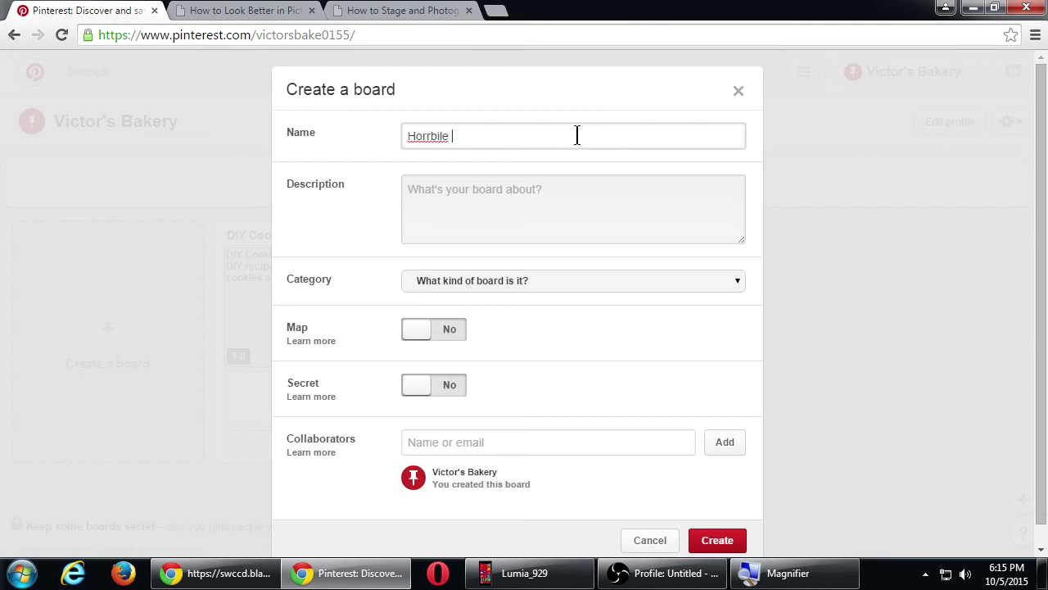
key(BackSpace)
key(BackSpace)
key(BackSpace)
key(BackSpace)
text(ible Halloween)
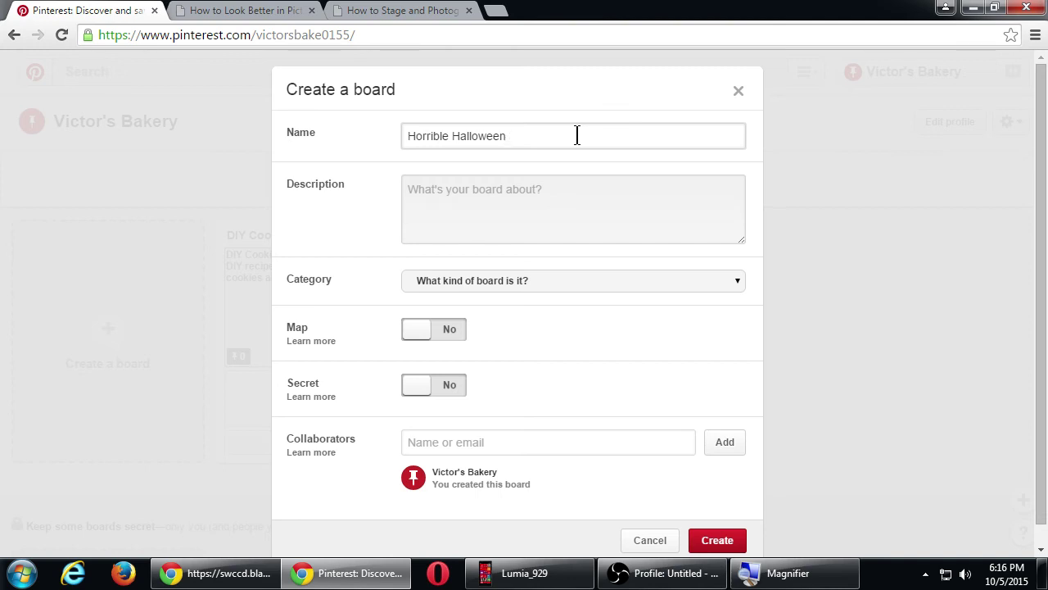
text(H)
key(BackSpace)
text(Recipes)
key(Tab)
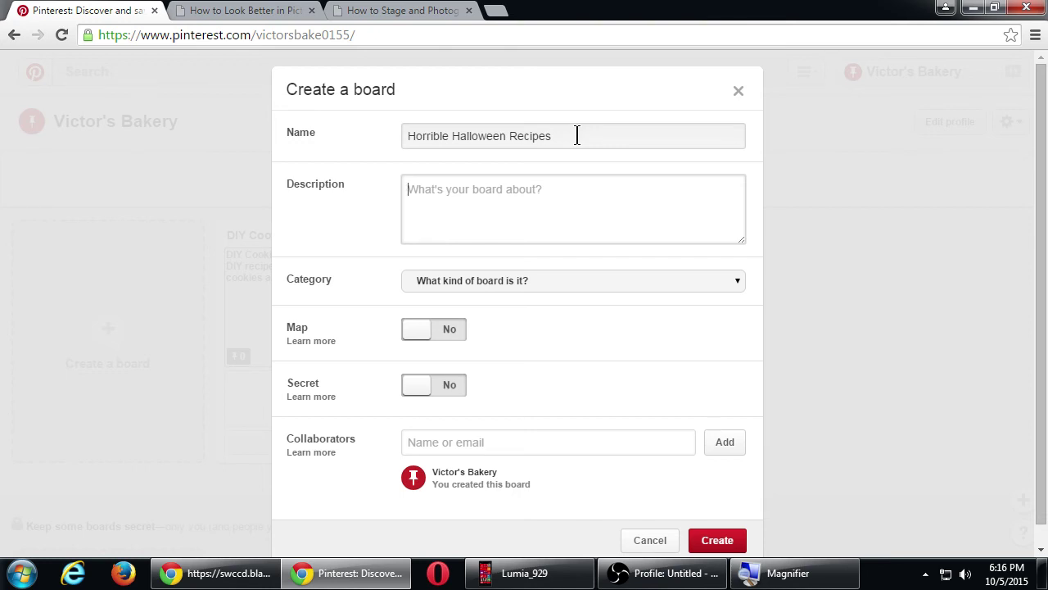
- Enter the description 'Our collection on scare-tastic Halloween cookies, cakes, pies, and everything'
text(Our collectio)
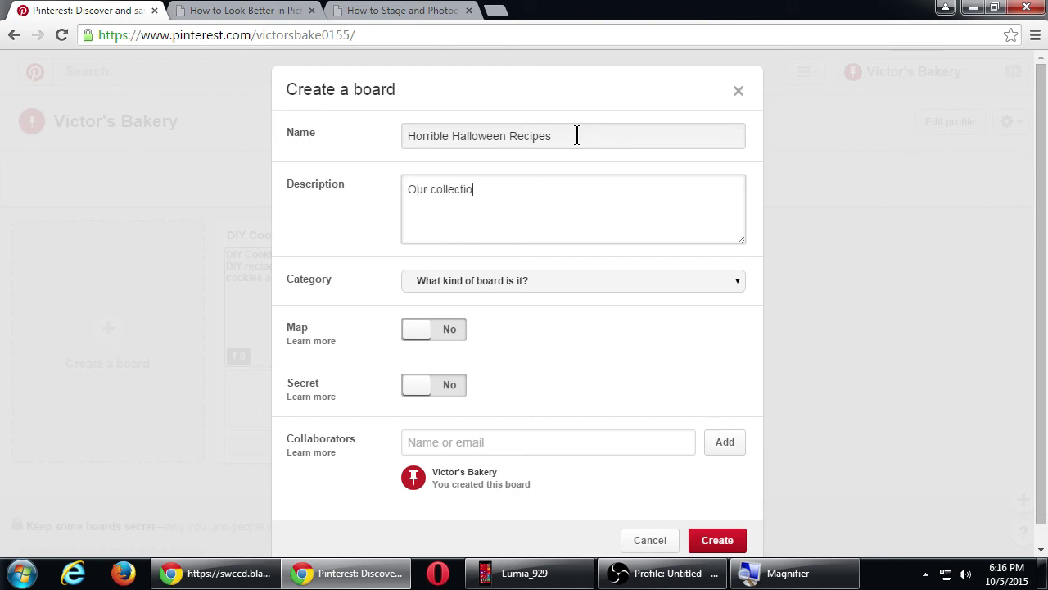
text(n on scare-tastic Hal)
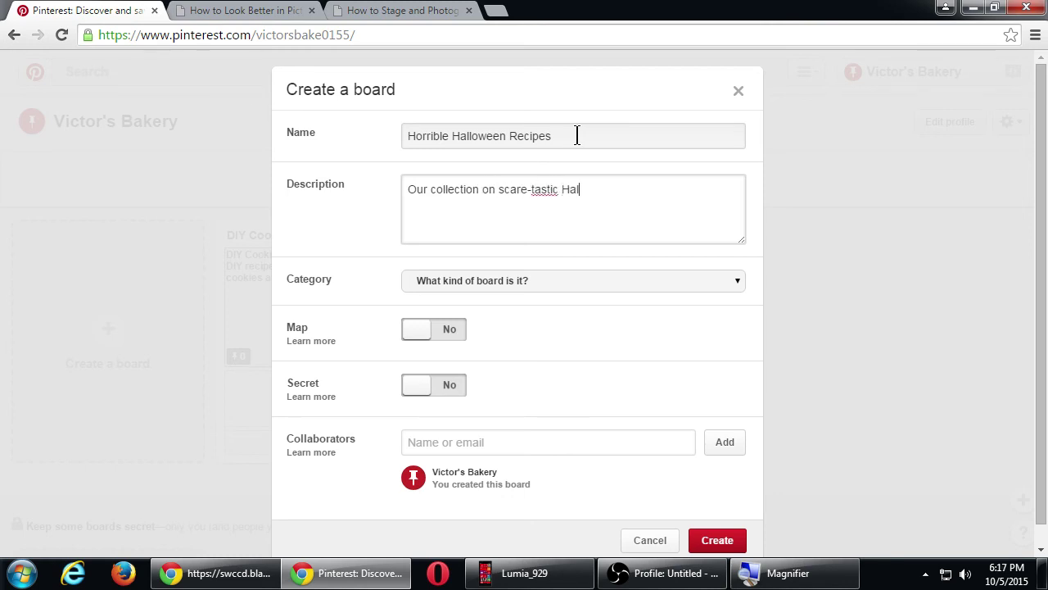
text(loween cookie)
key(BackSpace)
key(BackSpace)
text(kies, cakes, p)
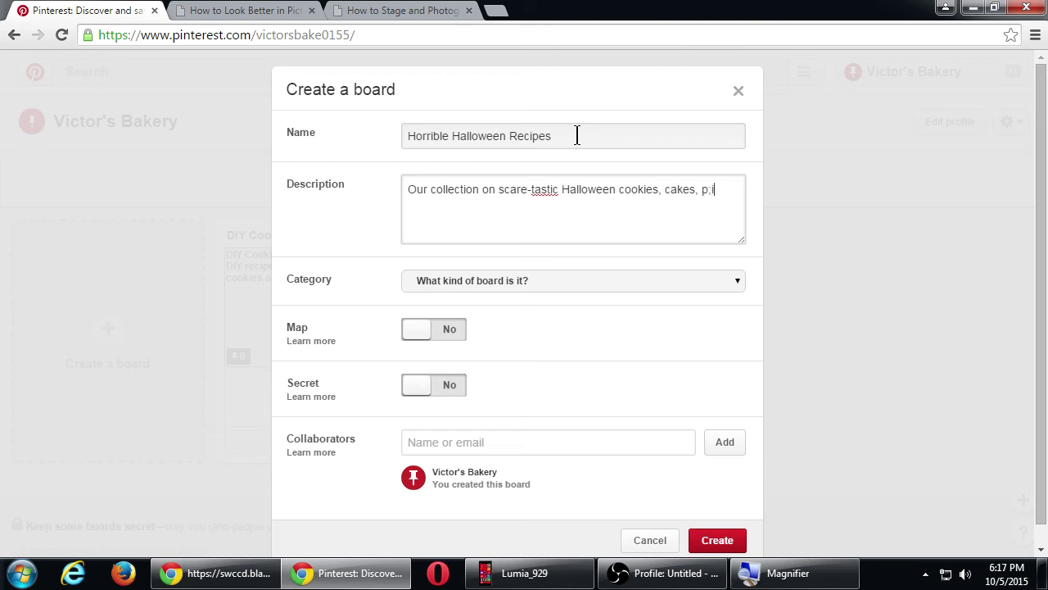
text(ies, and everything)
- End the description with a period, choose the Food and drink category, and create the board
text(.)
click(631, 280)
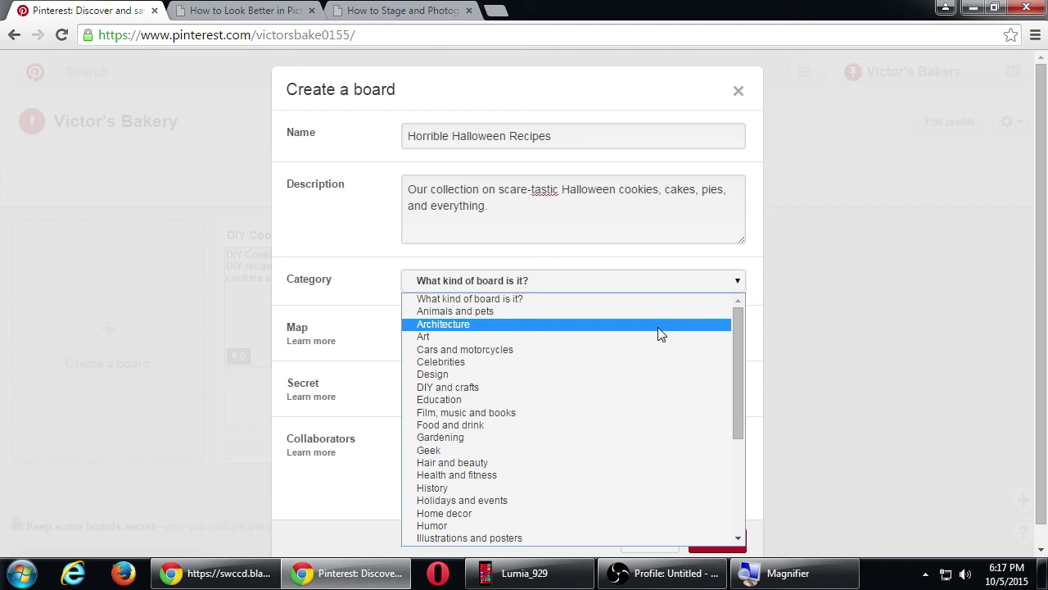
click(525, 425)
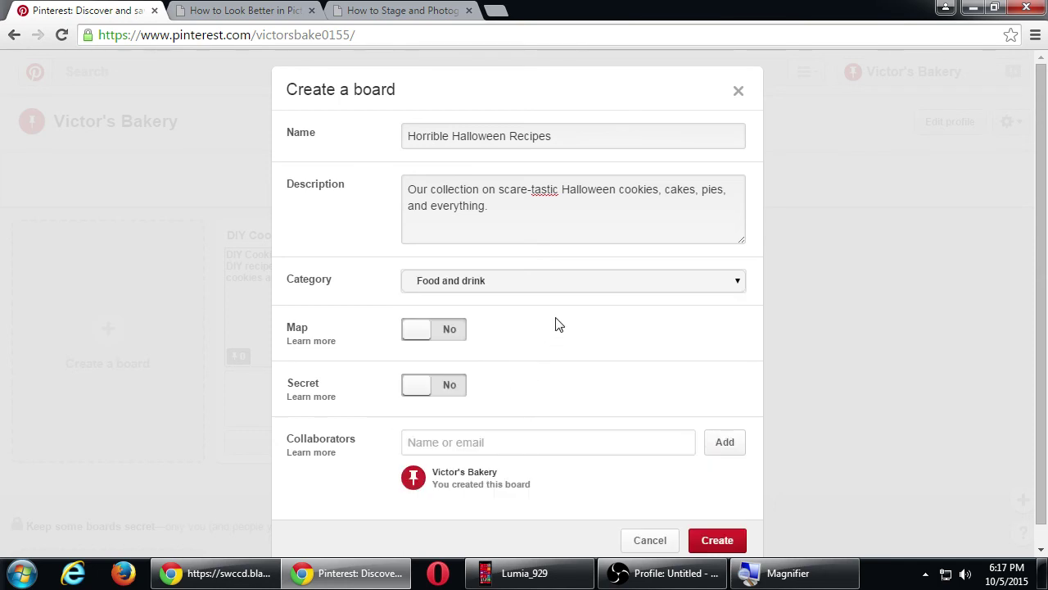
click(720, 539)
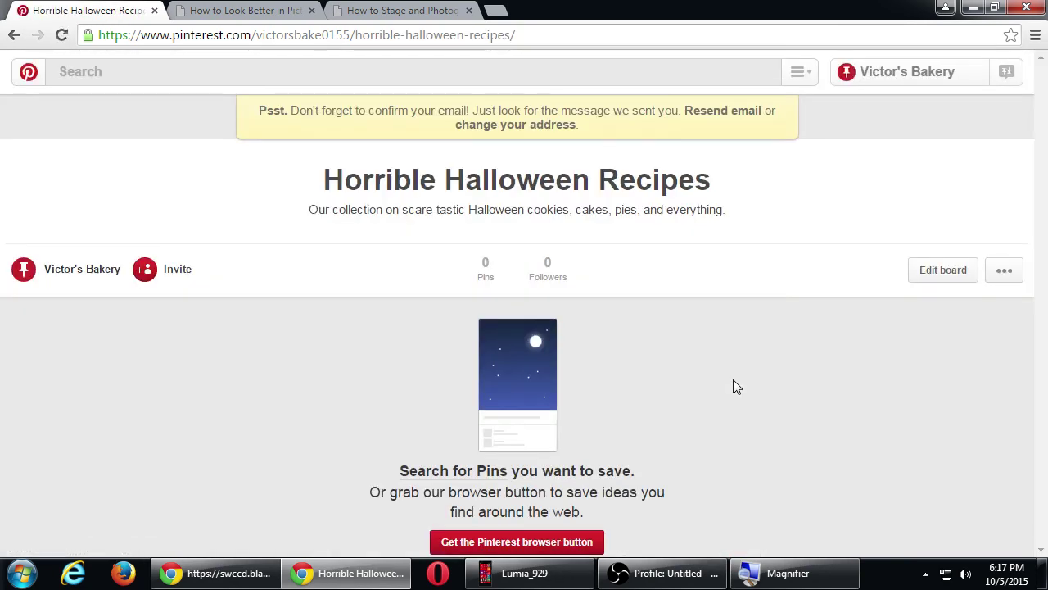
- Go back to the Victor's Bakery profile to see both boards listed
click(68, 270)
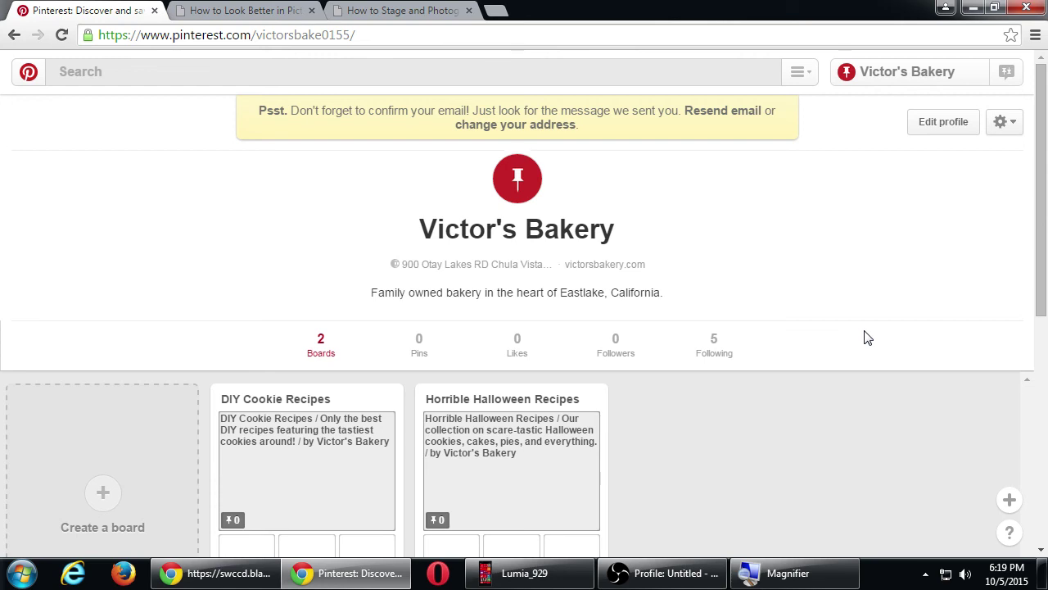
scroll(777, 345, down, 1)
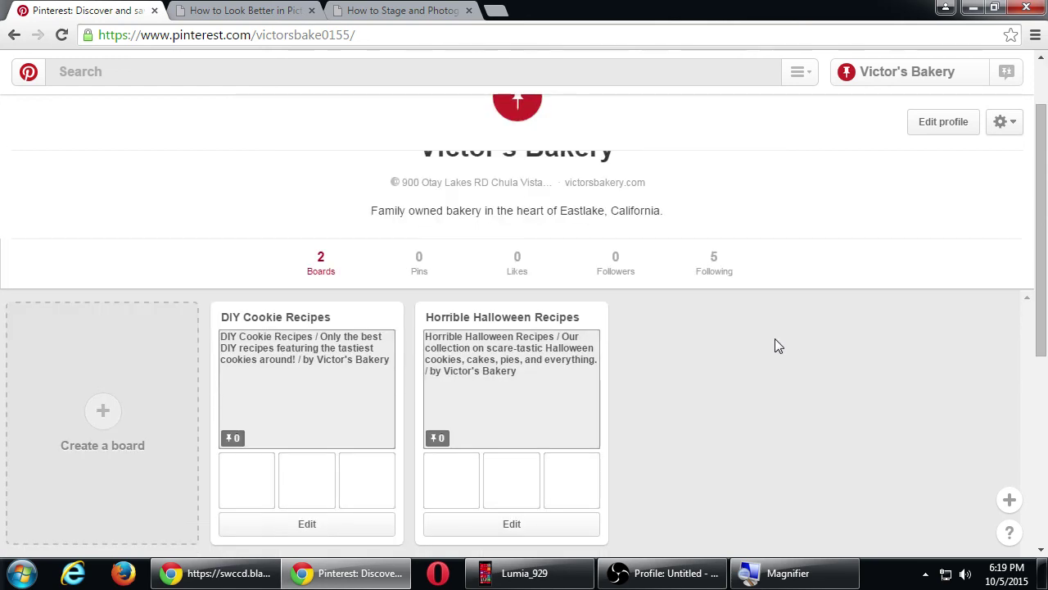
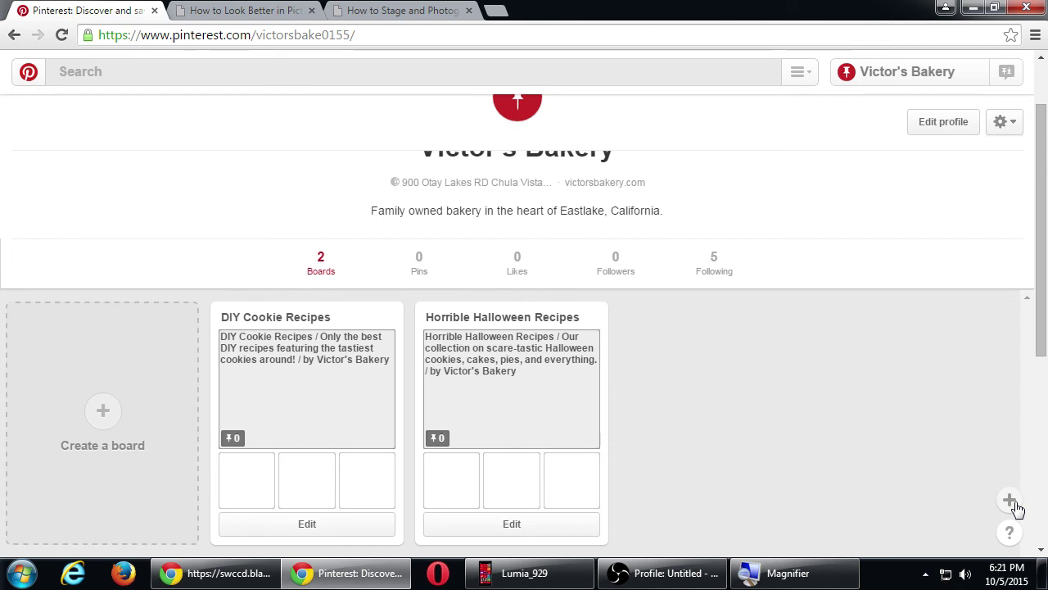
- Dismiss the browser-button offer and show the Upload a Pin and Pin from a website choices
click(1012, 503)
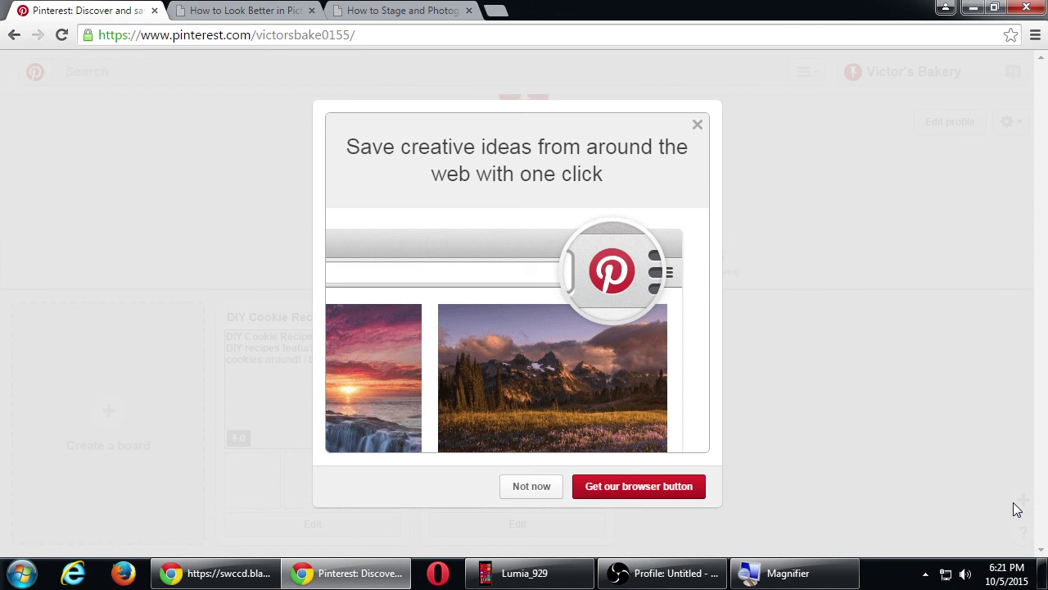
click(531, 490)
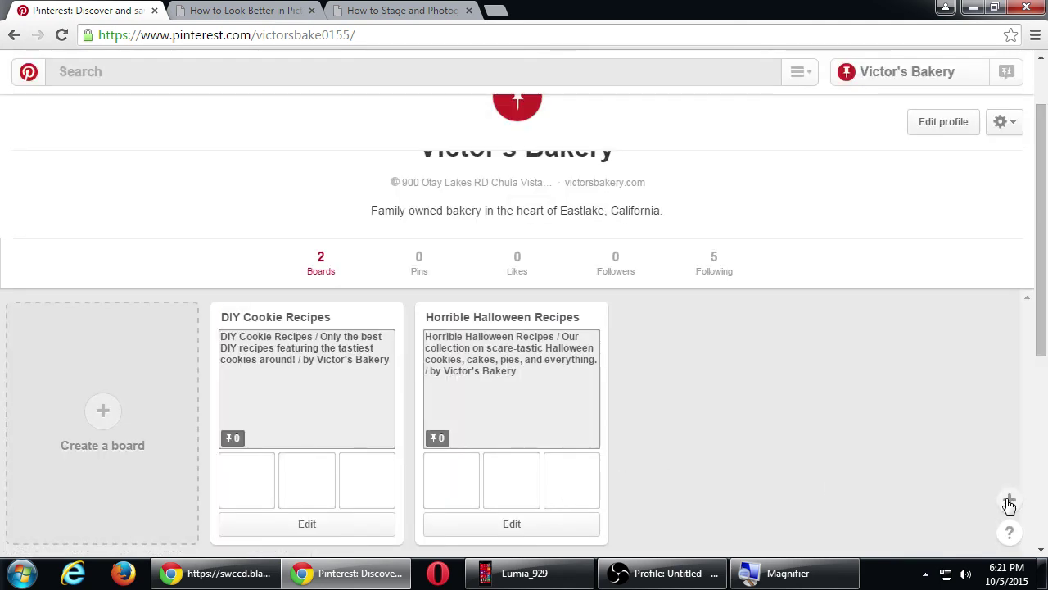
mouse_move(1010, 504)
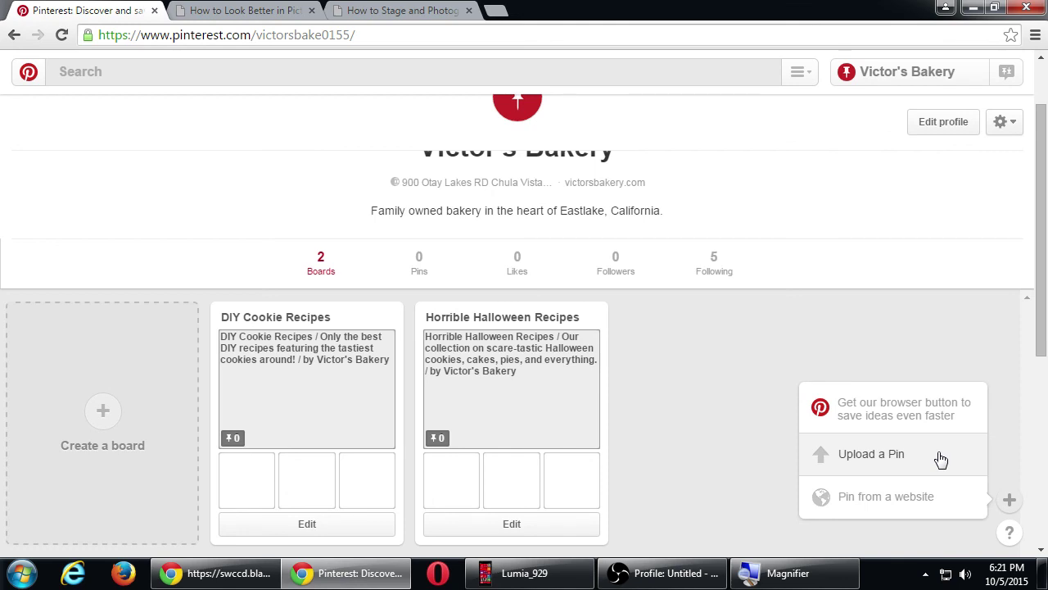
- Open the Comic-Con 2015 Masquerade Photo Shoot post on vmcampos.com/blog and copy its web address
key(ctrl+t)
text(vmca)
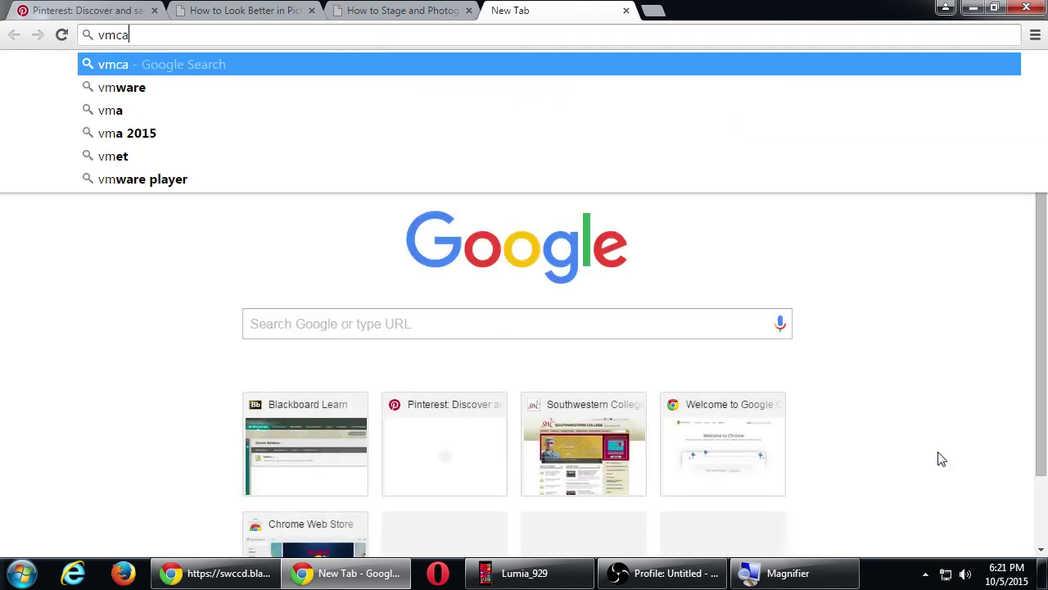
text(mpos.com/blog)
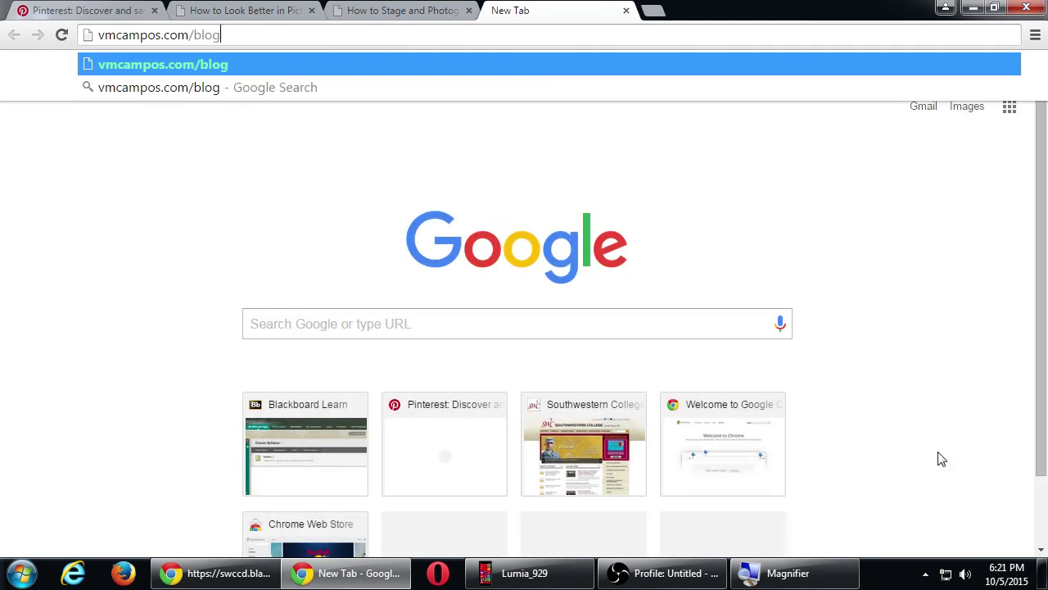
key(Return)
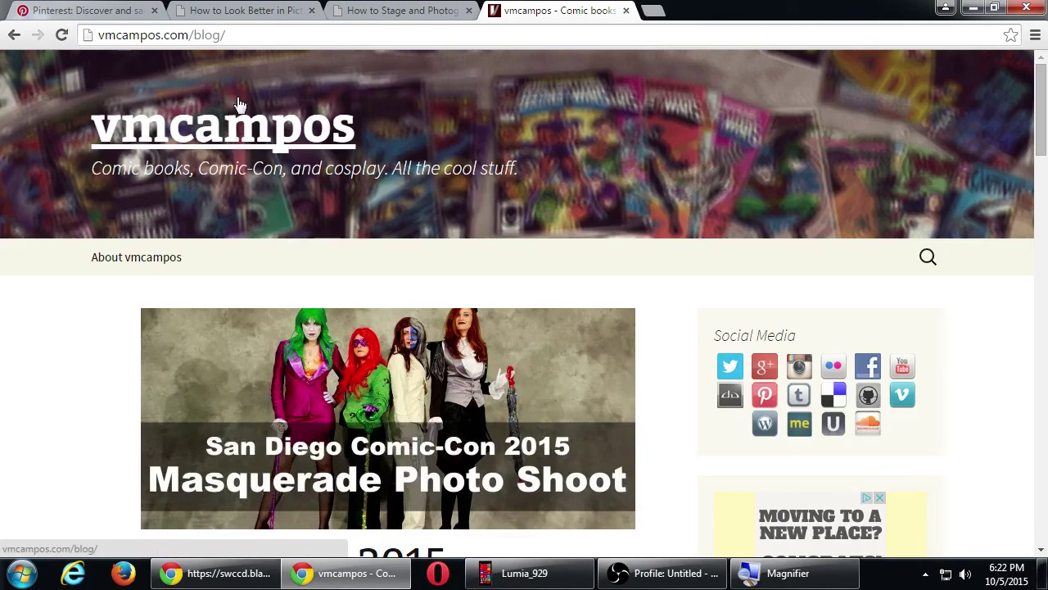
scroll(253, 315, down, 1)
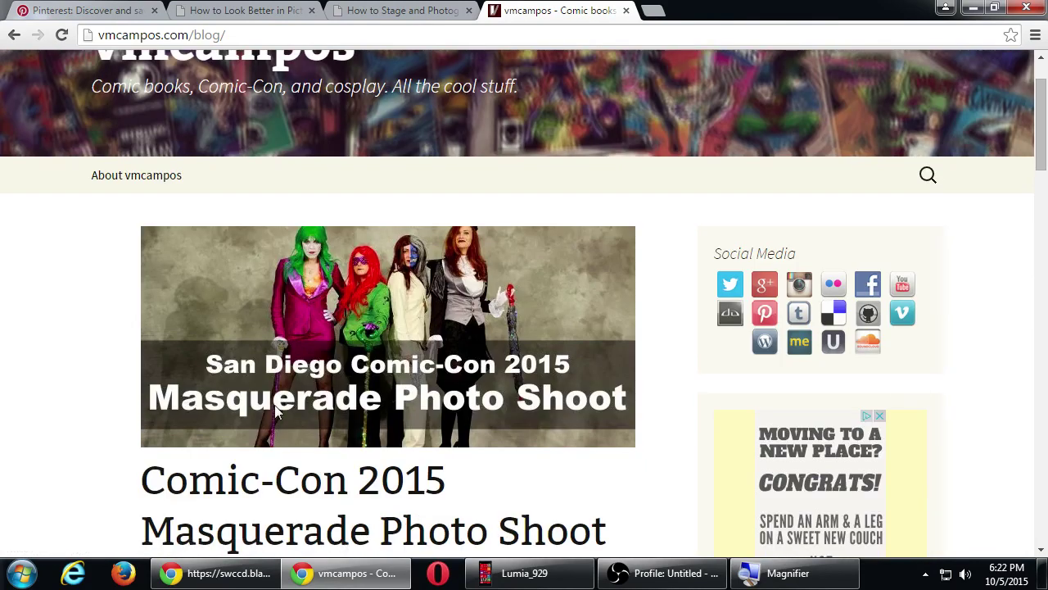
click(322, 492)
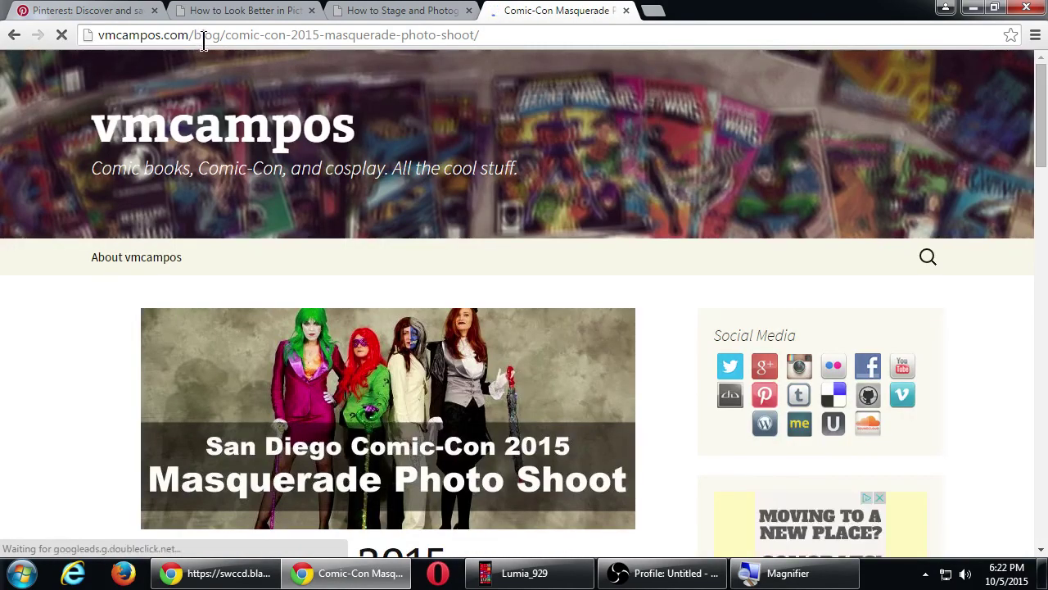
click(204, 40)
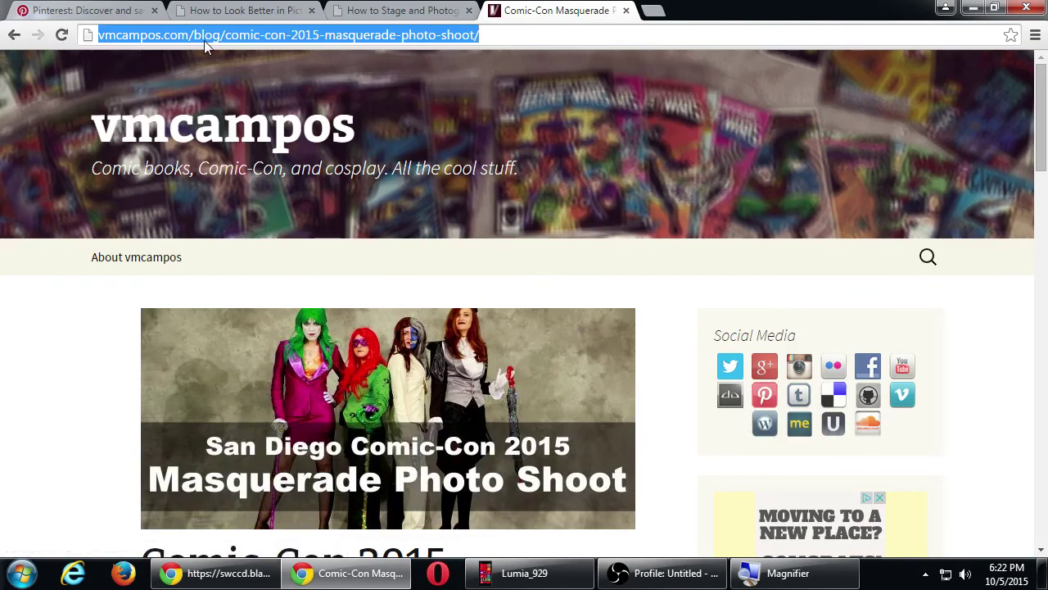
click(137, 10)
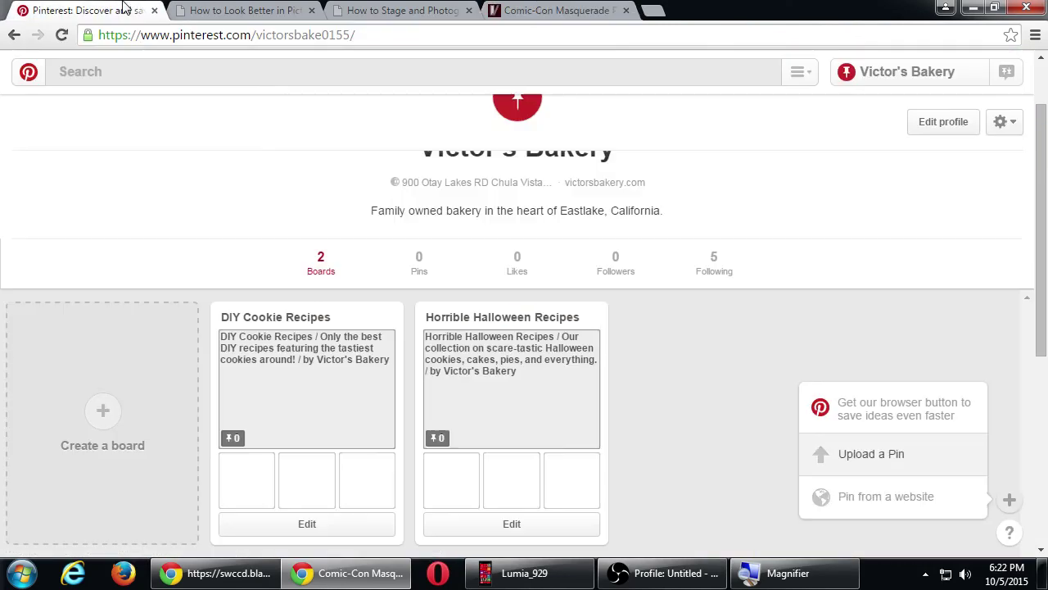
- Pin from a website using the pasted Masquerade Photo Shoot post address to load its images
click(888, 508)
key(ctrl+v)
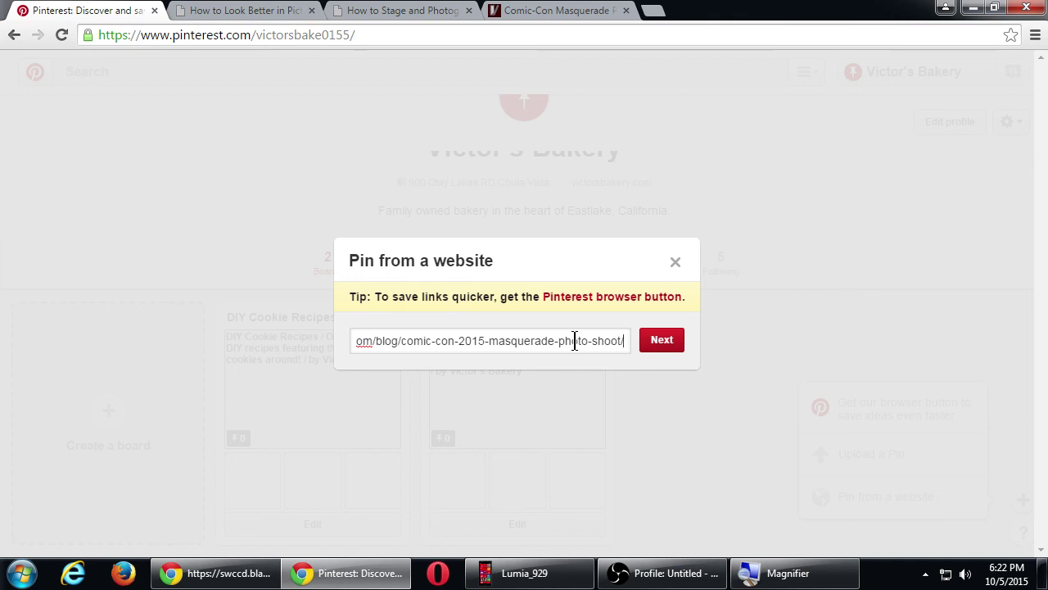
click(671, 342)
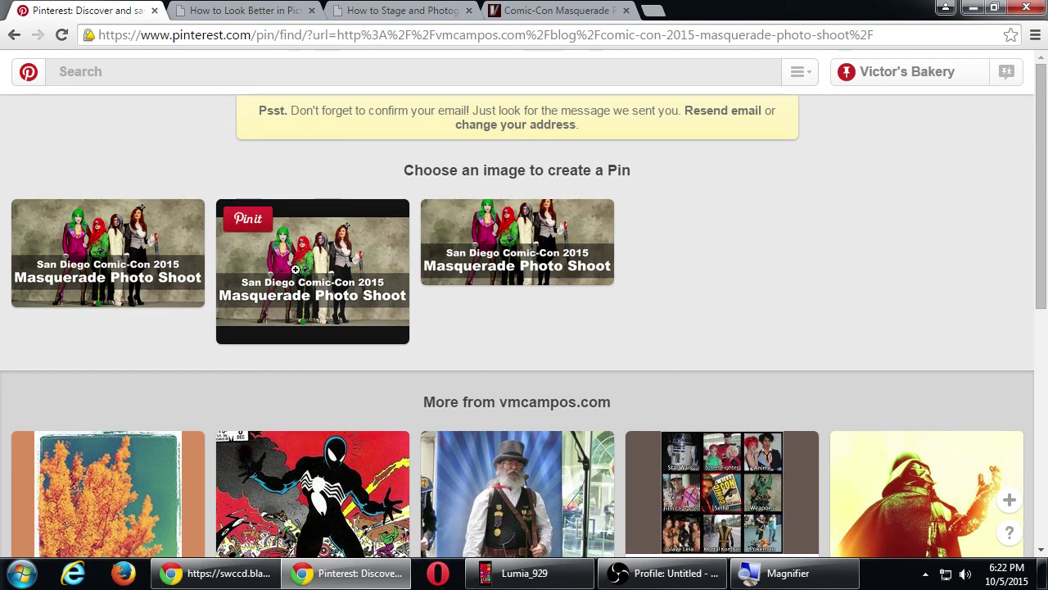
- Pick the first San Diego Comic-Con 2015 Masquerade Photo Shoot image for the pin
mouse_move(115, 254)
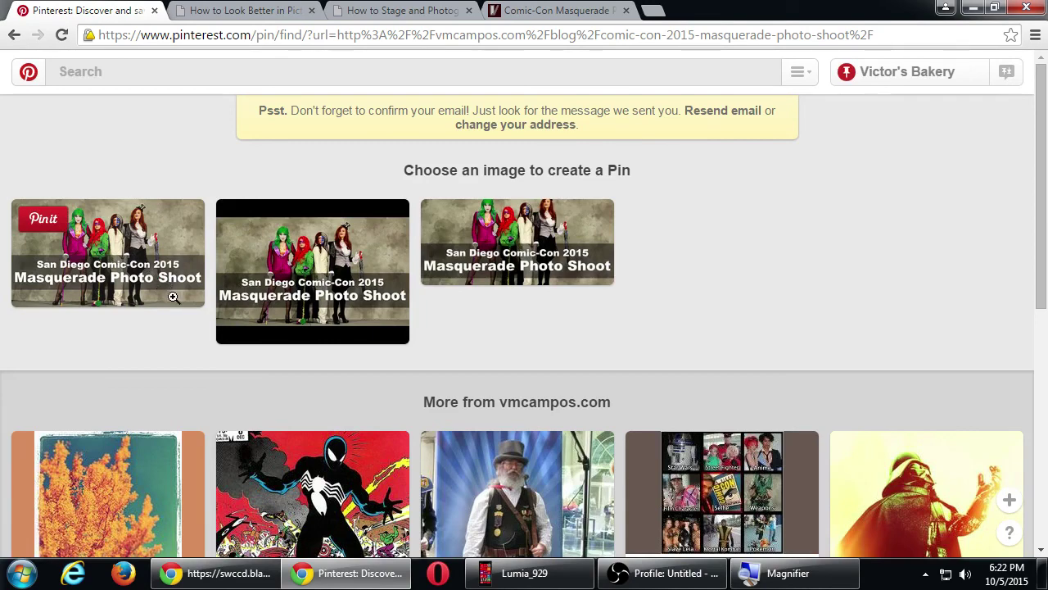
click(113, 248)
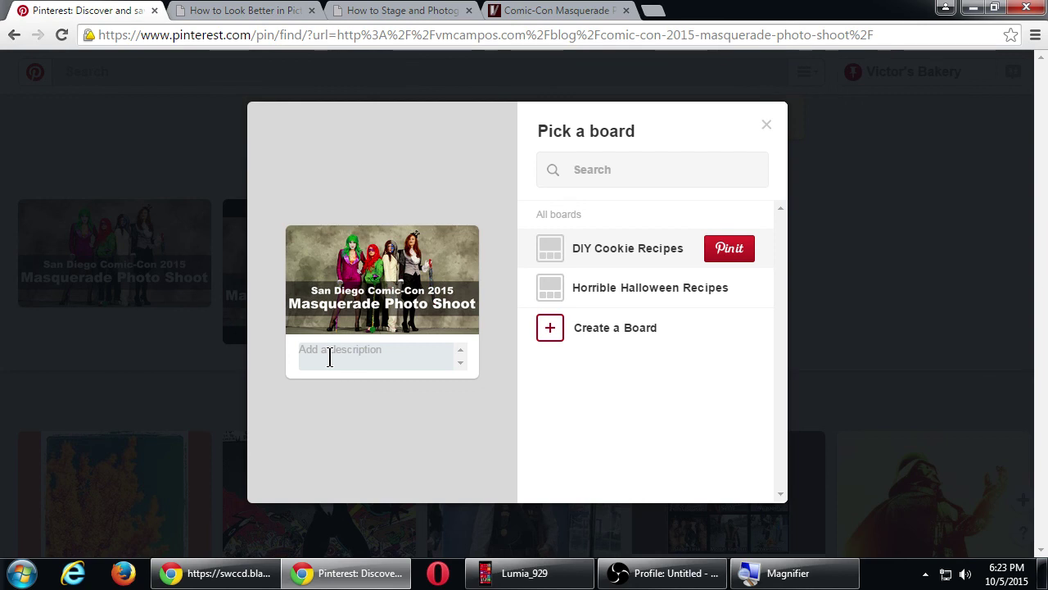
- Caption the pin 'Enjoy some Batman villain cookies and cakes this Halloween!' and save it to Horrible Halloween Recipes
click(421, 360)
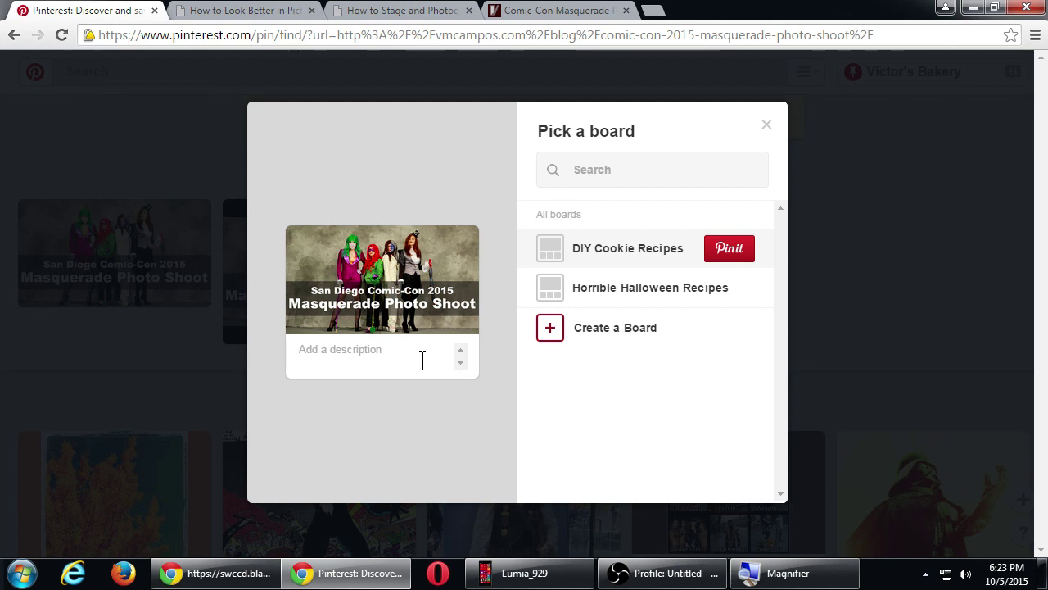
text(Enjoy )
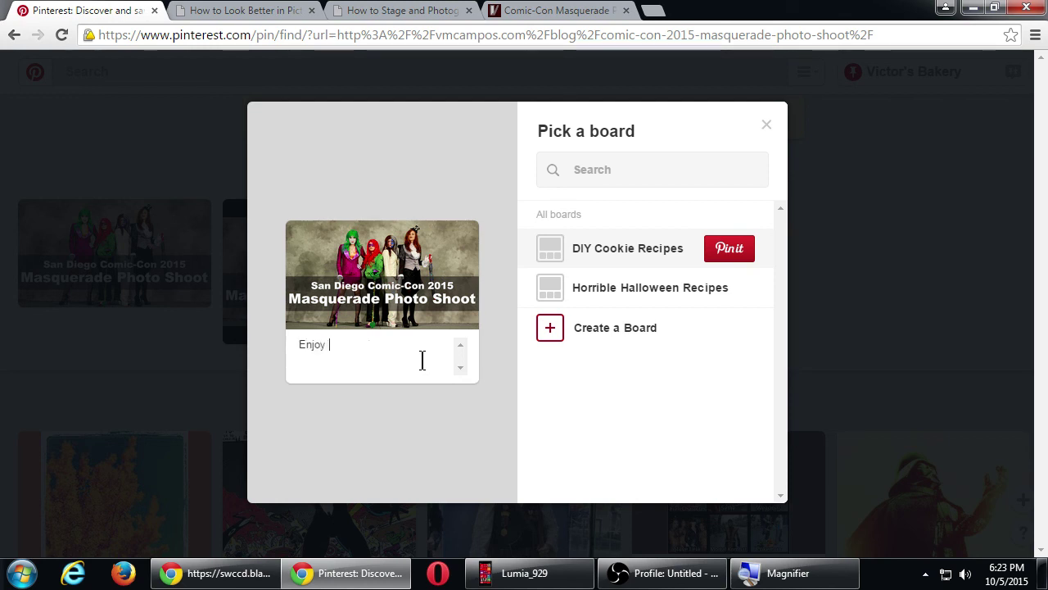
text(some b)
key(BackSpace)
text(Batman)
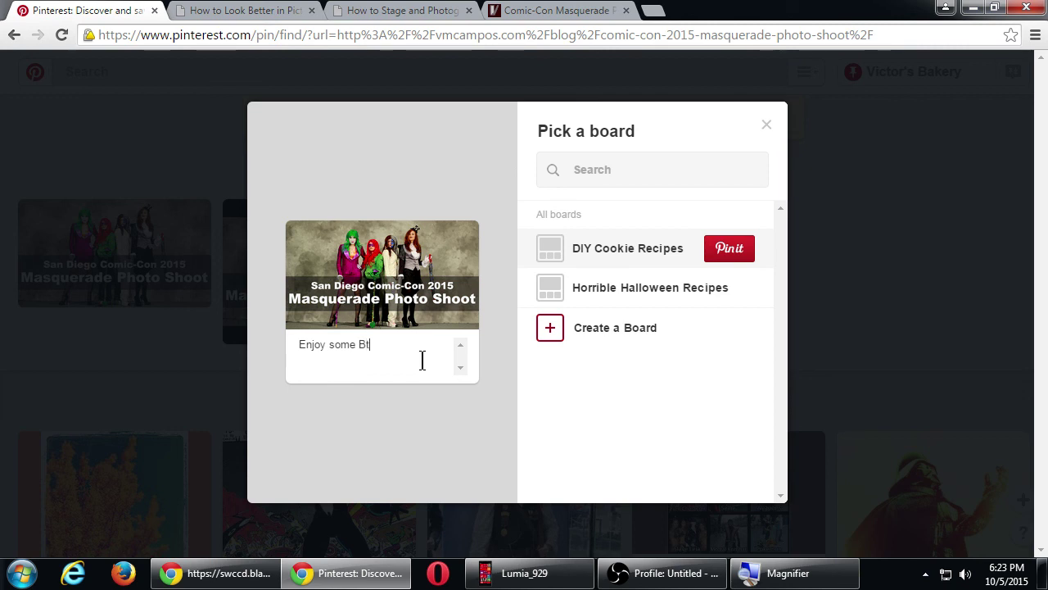
text( villain)
text(cookie)
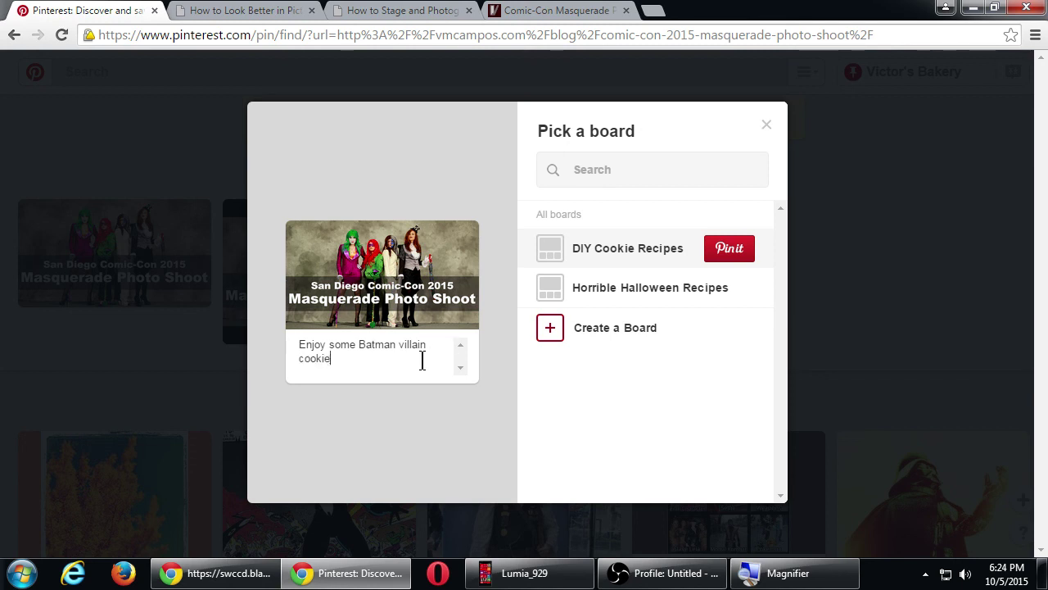
text(s and cakes t)
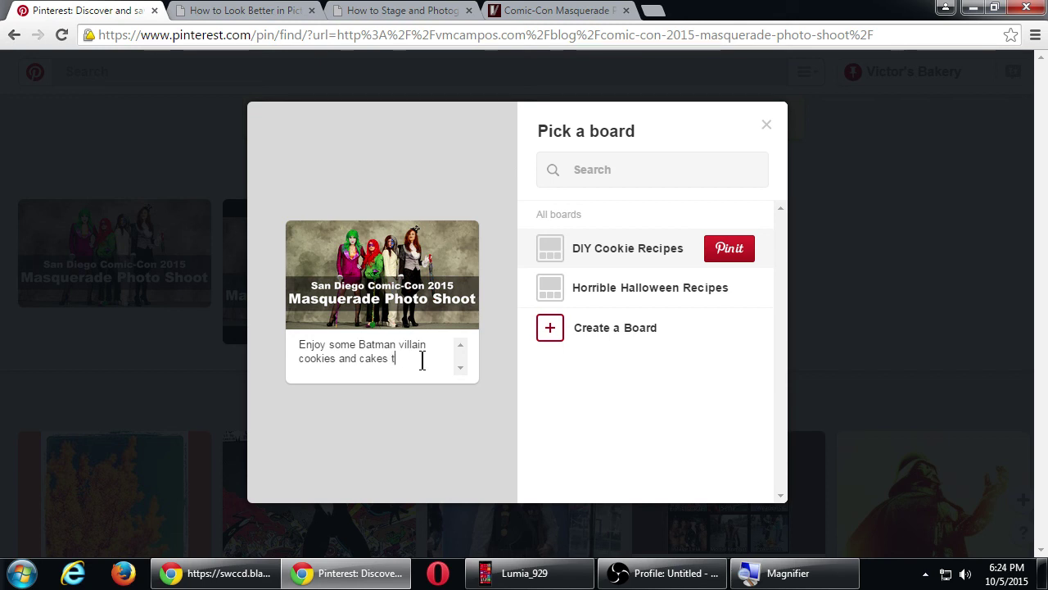
text(his Halloween!)
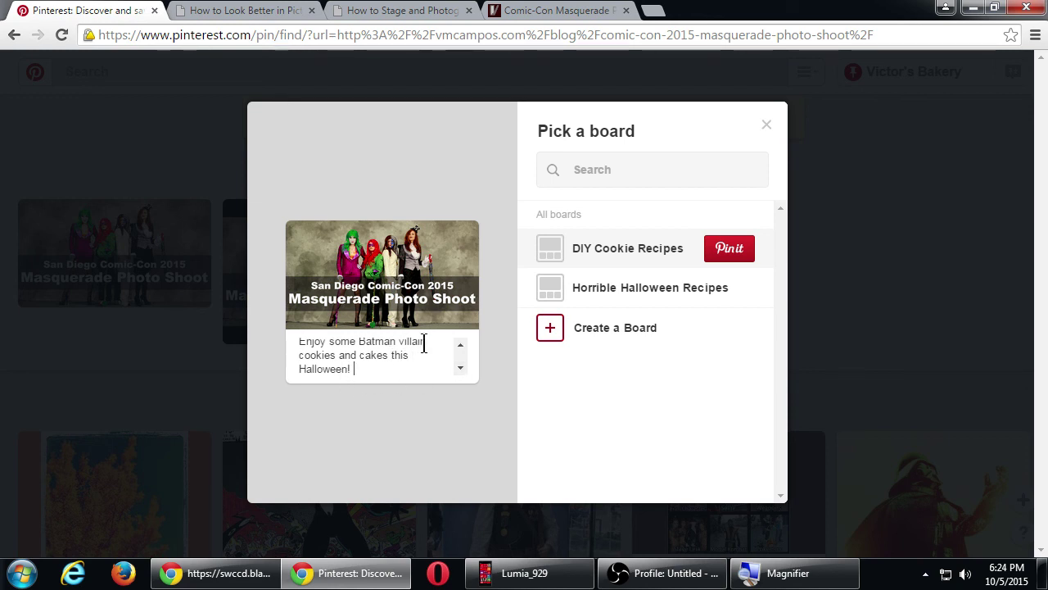
click(622, 304)
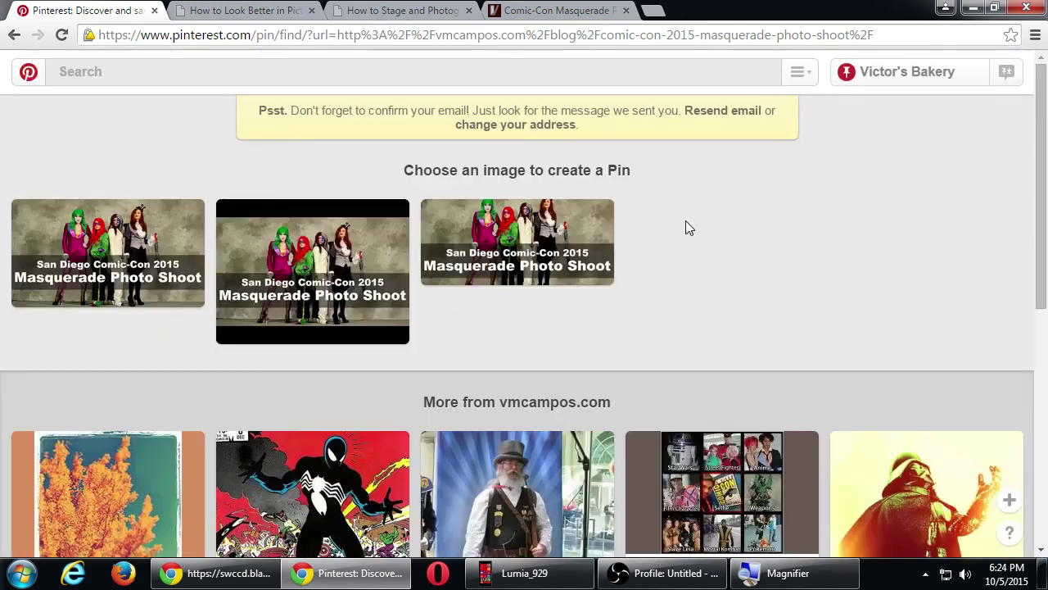
click(876, 82)
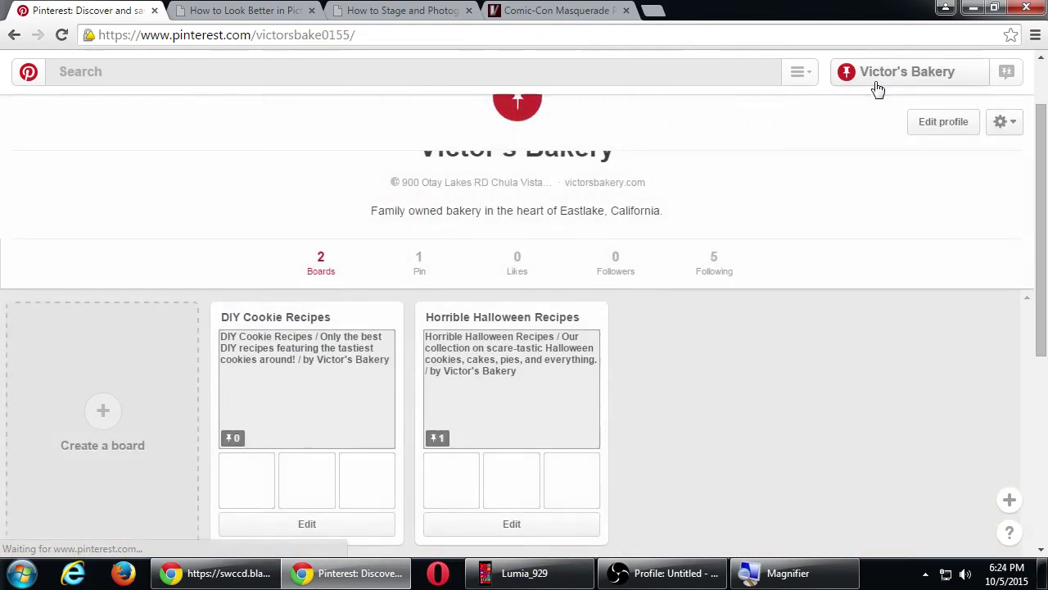